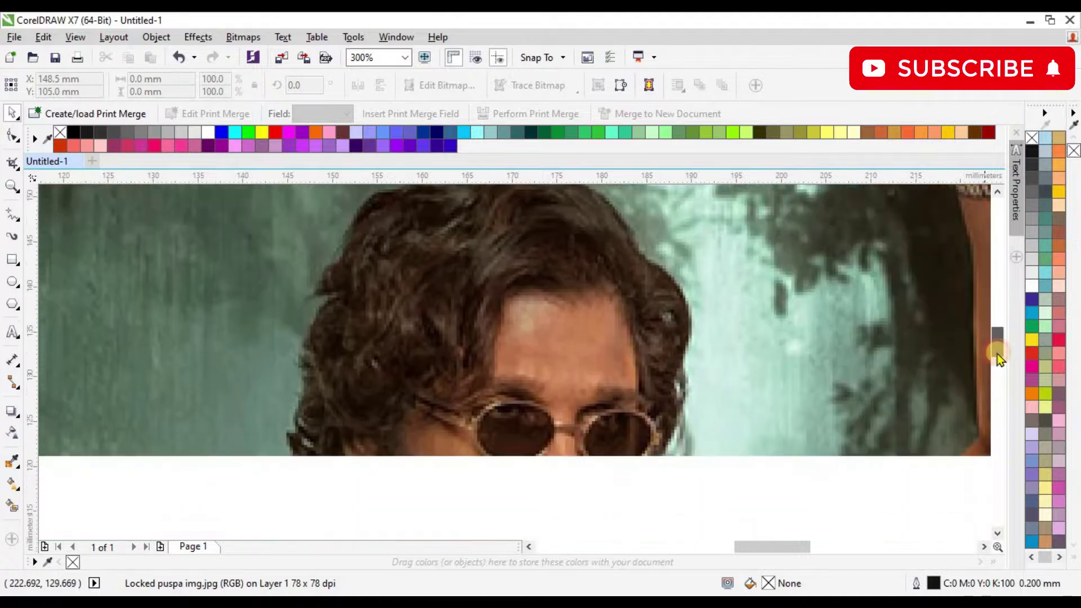
Step: Draw an ellipse about 8.9 × 7.1 mm over the left sunglass lens and fit it to the lens edges
scroll(580, 356, up, 1)
click(13, 282)
drag(381, 256, 531, 367)
drag(457, 259, 456, 241)
drag(382, 306, 359, 305)
drag(535, 306, 516, 304)
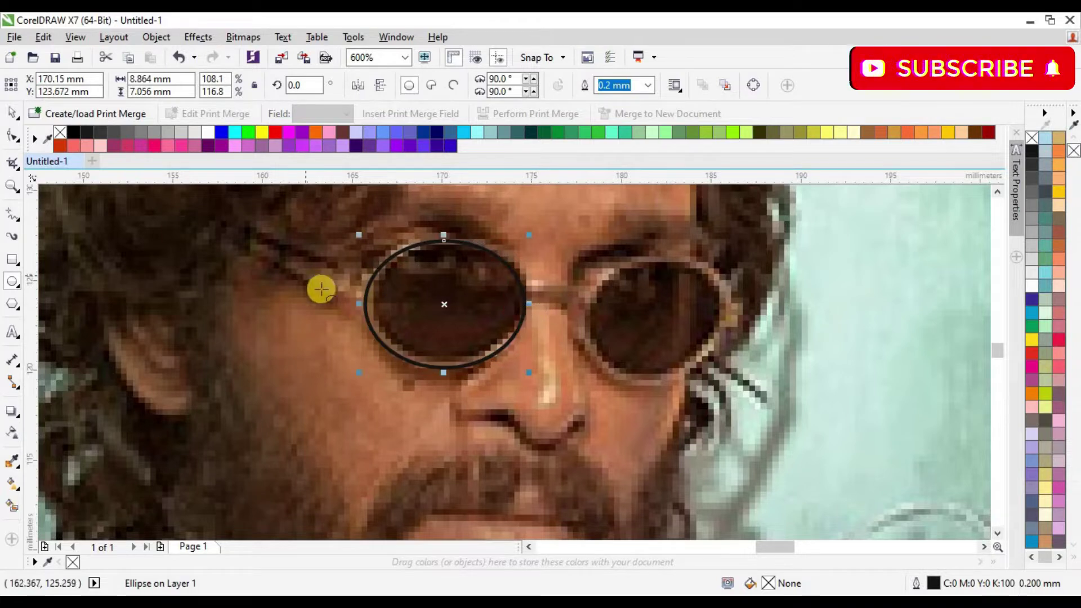
Step: Fill the lens ellipse black without an outline and place a duplicate over the right lens
click(71, 134)
right_click(60, 132)
drag(439, 302, 659, 322)
right_click(659, 322)
Step: Try to rotate the duplicated right lens ellipse by about 6.6 degrees
click(675, 314)
drag(733, 252, 735, 259)
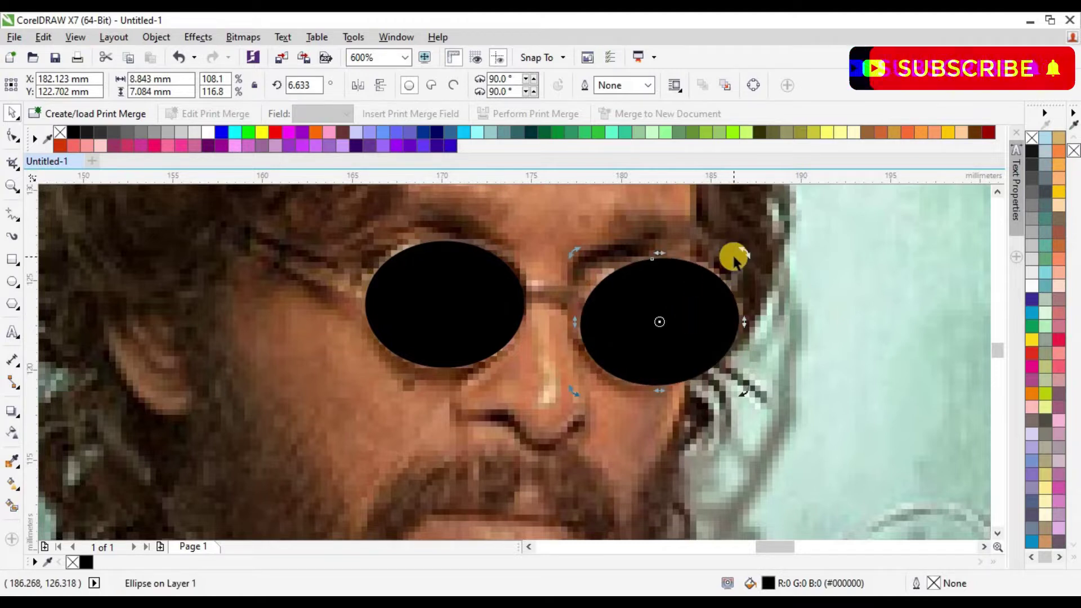
key(ctrl+z)
key(ctrl+z)
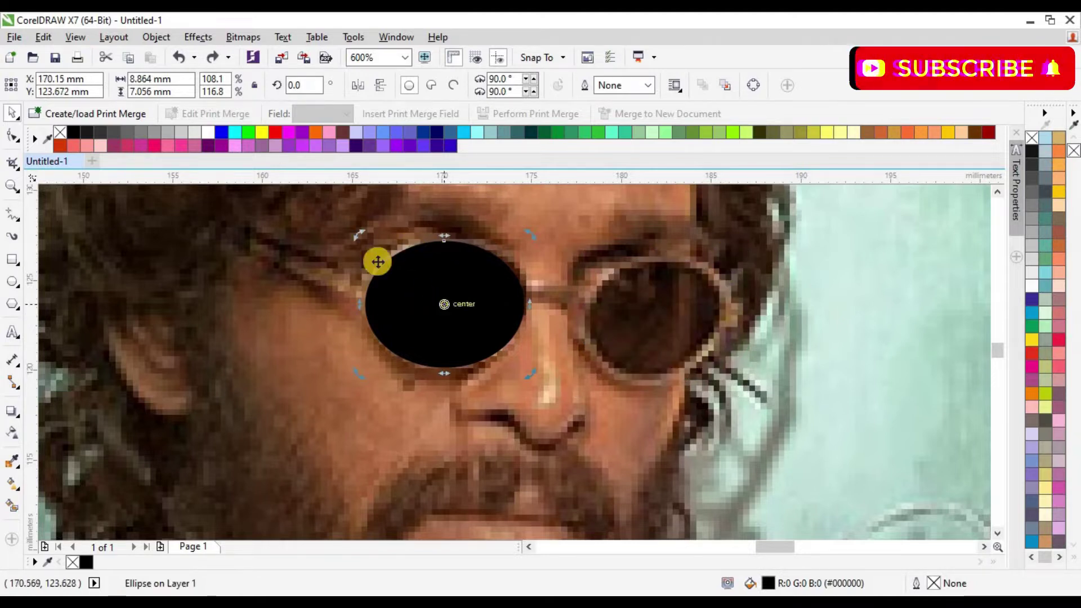
click(212, 57)
Step: Draw a rectangle about 4.5 × 1.2 mm between the two lenses as the sunglasses' bridge, with a black outline
click(777, 357)
scroll(716, 372, down, 2)
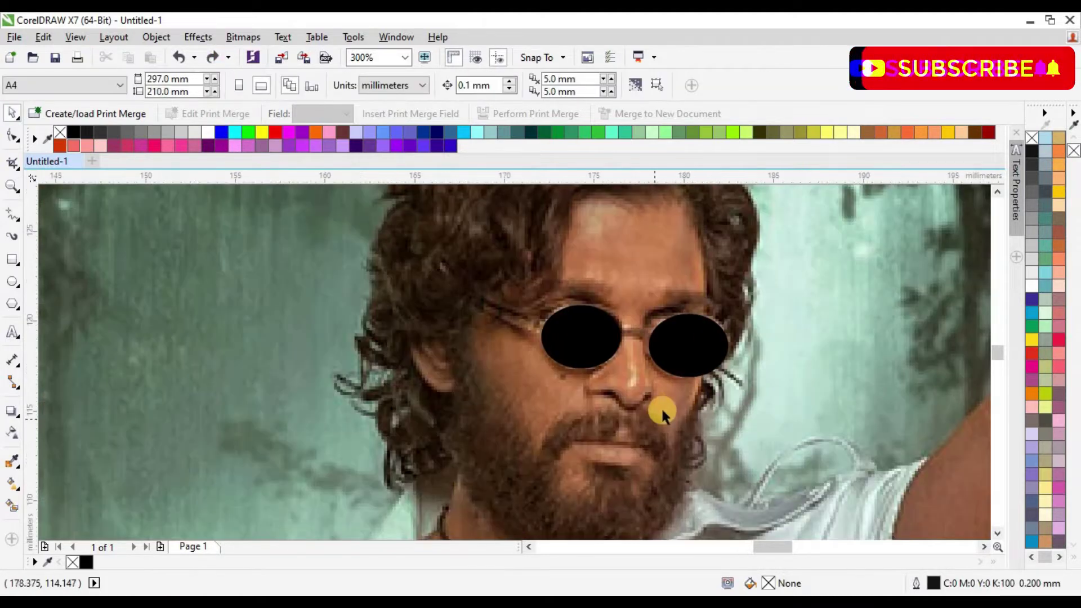
scroll(651, 383, up, 3)
scroll(634, 331, down, 1)
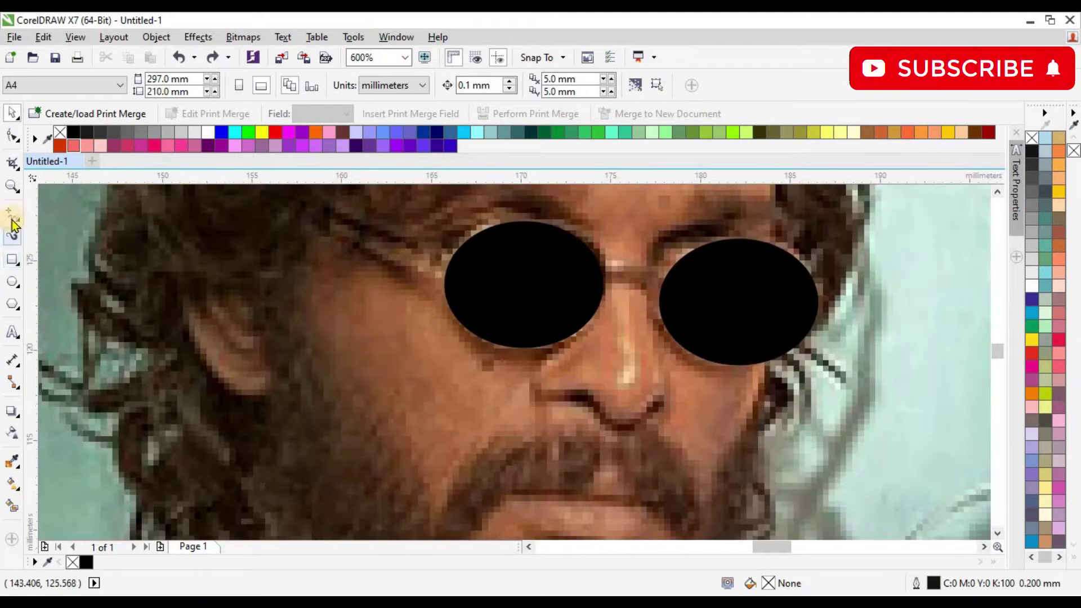
click(12, 259)
drag(595, 261, 678, 286)
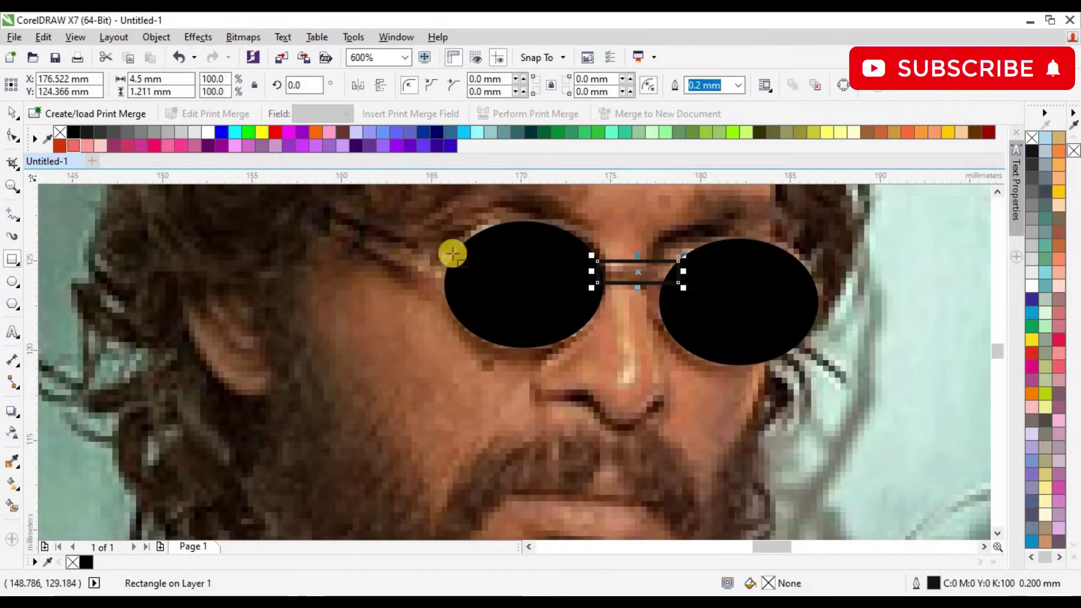
scroll(602, 284, up, 2)
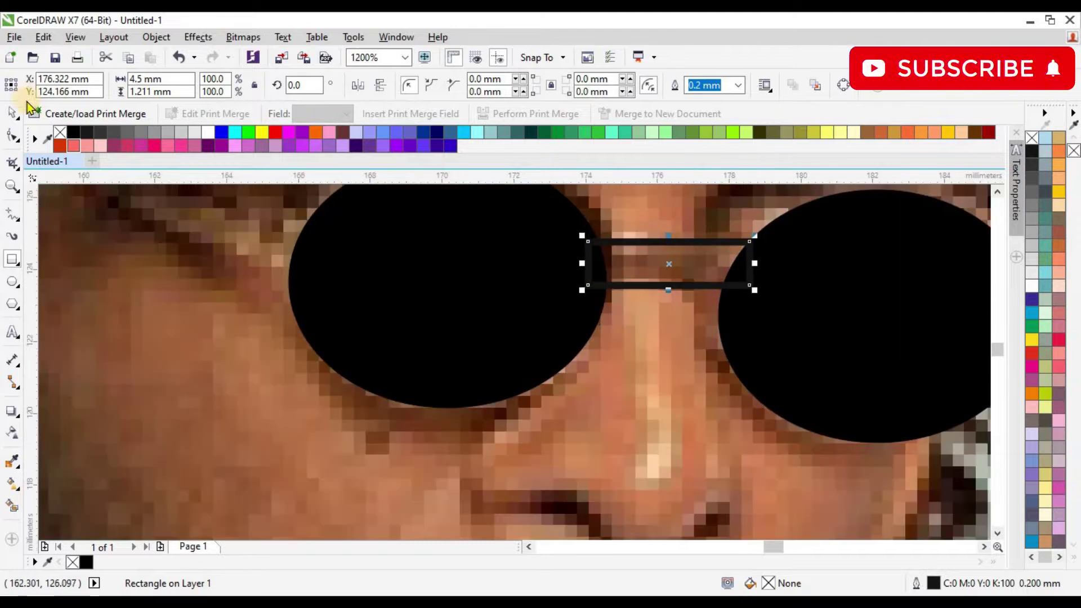
right_click(69, 130)
Step: Convert the bridge rectangle to curves and bend its upper and lower edges upward into an arch
click(11, 137)
key(ctrl+q)
drag(553, 225, 784, 330)
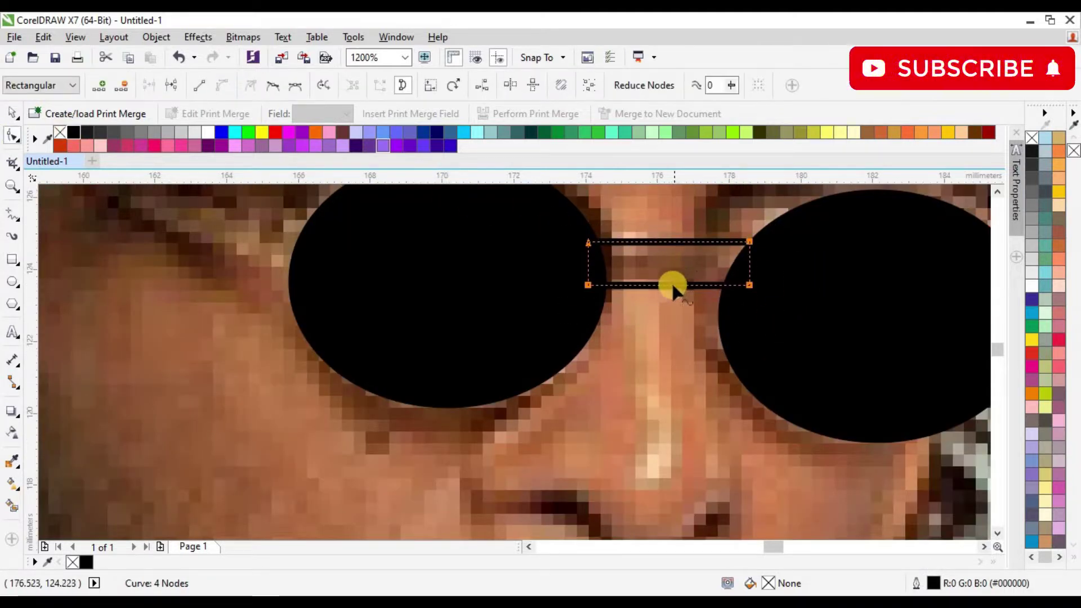
drag(673, 284, 659, 220)
click(674, 227)
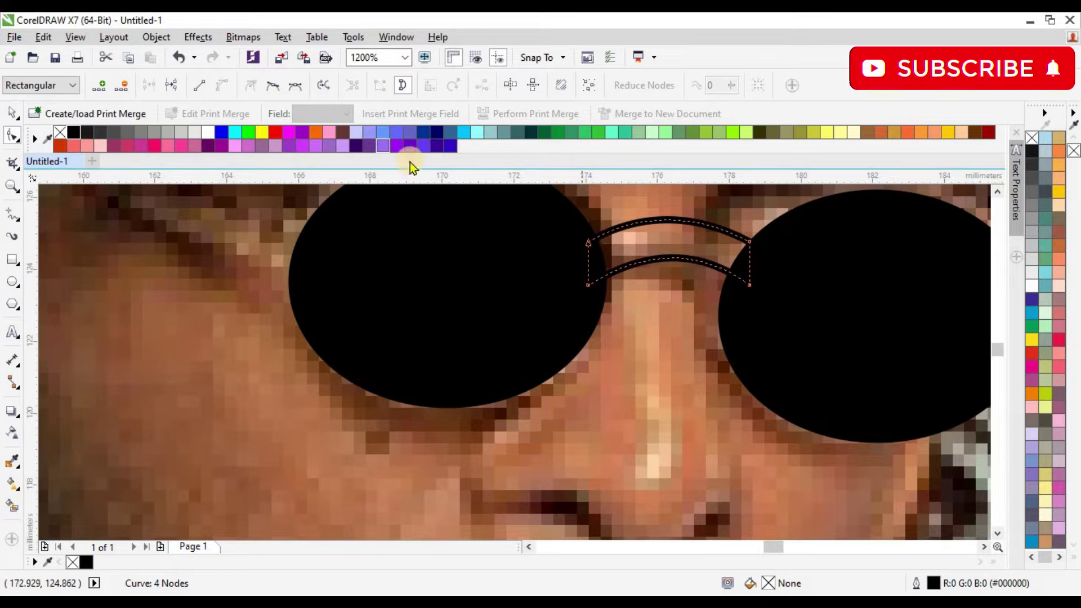
Step: Move the arched bridge down onto the photo's nose bridge and fill it black without an outline
click(10, 114)
drag(663, 258, 663, 284)
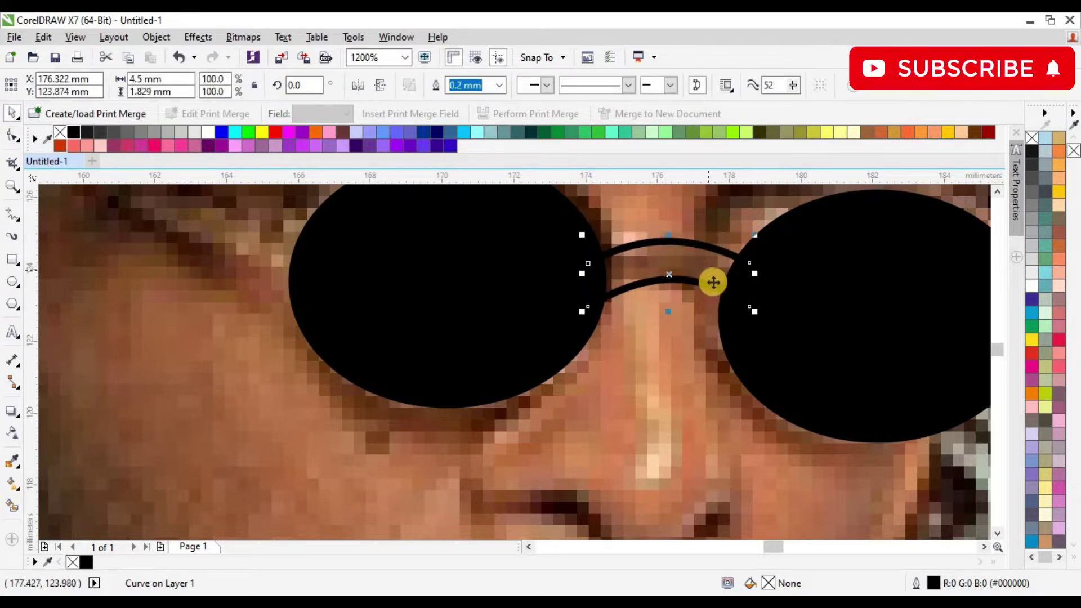
click(73, 131)
right_click(59, 131)
scroll(675, 338, down, 2)
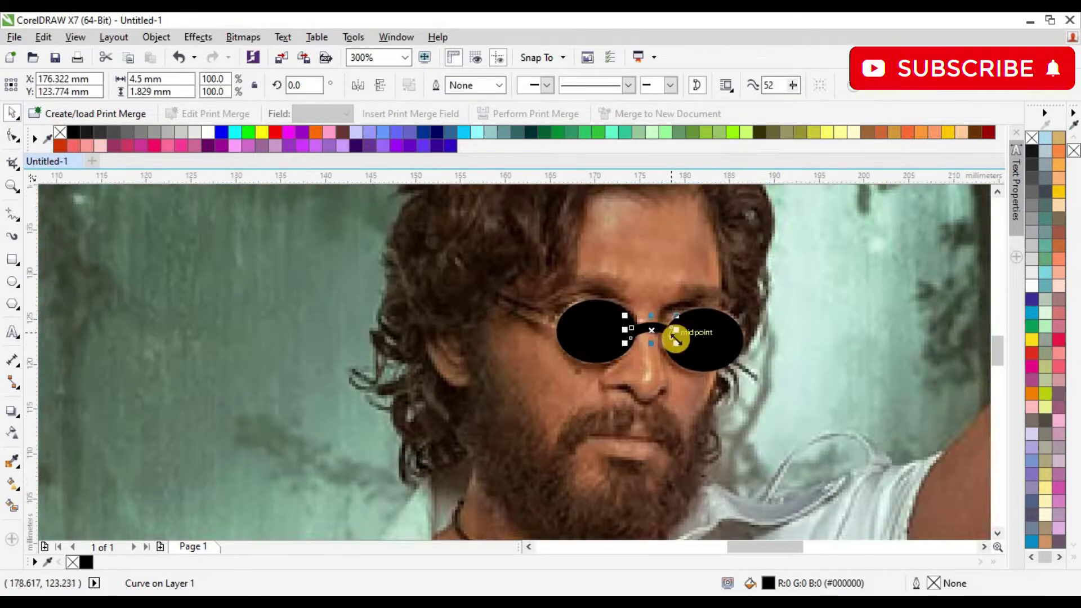
scroll(670, 367, up, 1)
scroll(755, 285, down, 1)
scroll(670, 362, up, 1)
scroll(669, 362, down, 1)
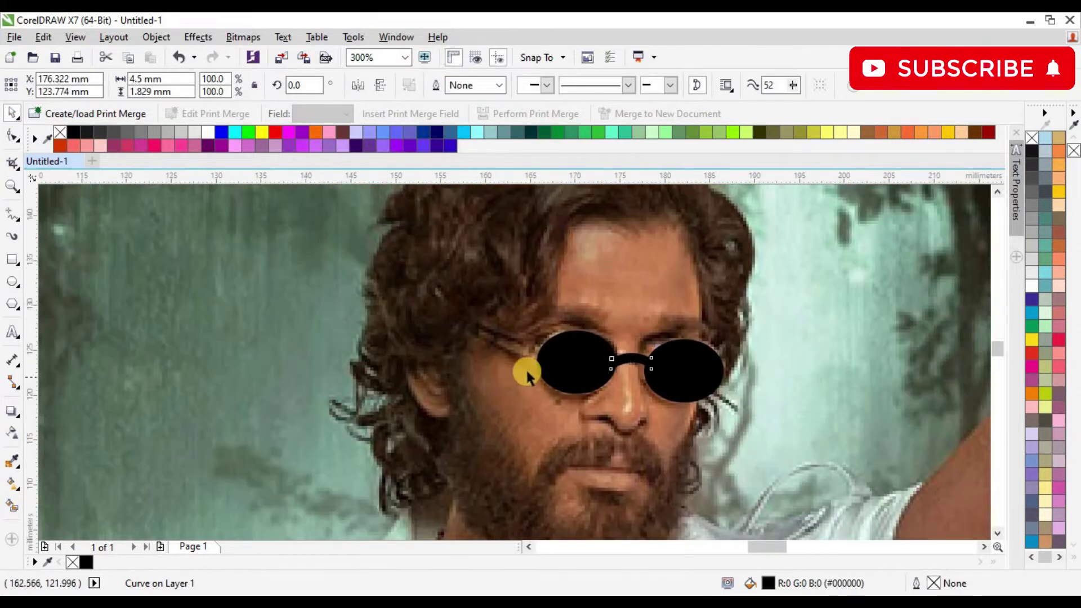
Step: Draw a closed six-point outline about 6.8 × 2.7 mm over the right eyebrow with the Pen tool
scroll(524, 363, up, 1)
drag(752, 551, 758, 549)
scroll(672, 295, up, 1)
scroll(685, 286, down, 1)
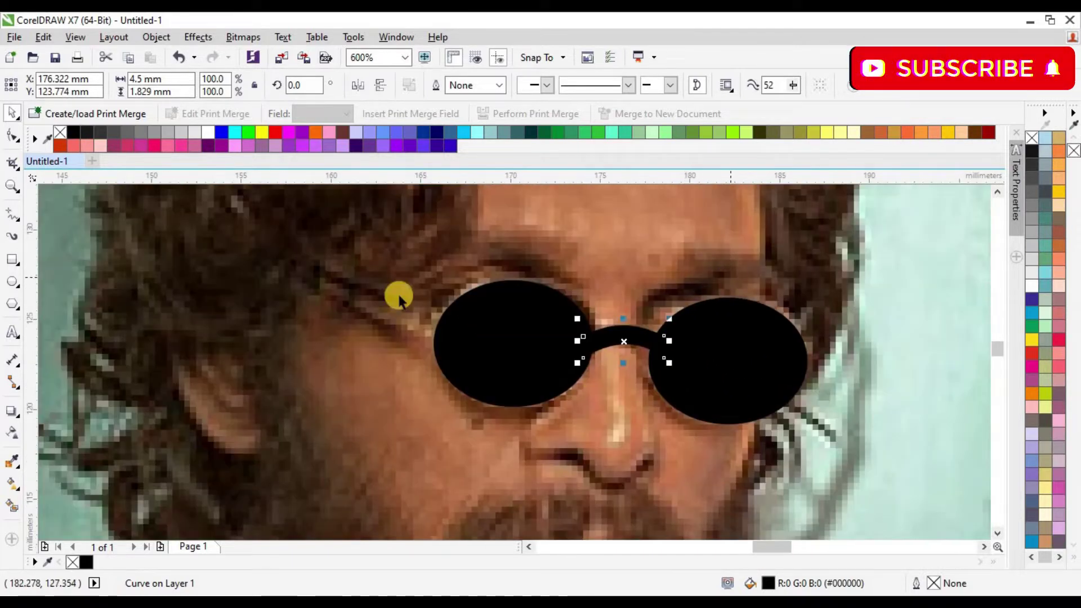
click(17, 218)
click(59, 267)
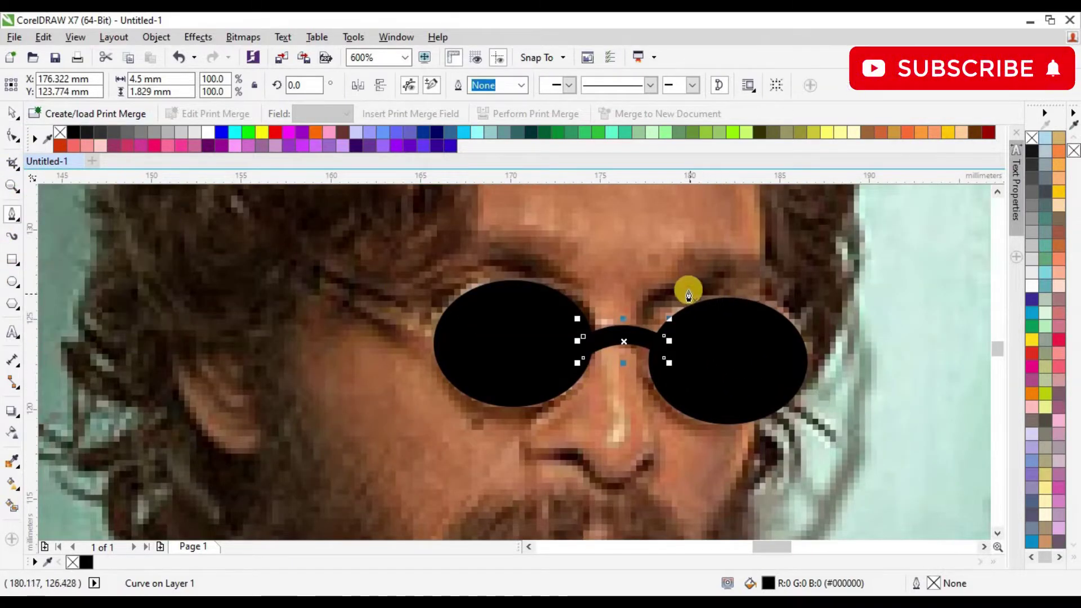
click(690, 289)
click(662, 264)
click(682, 266)
click(688, 241)
click(700, 254)
click(784, 276)
click(690, 290)
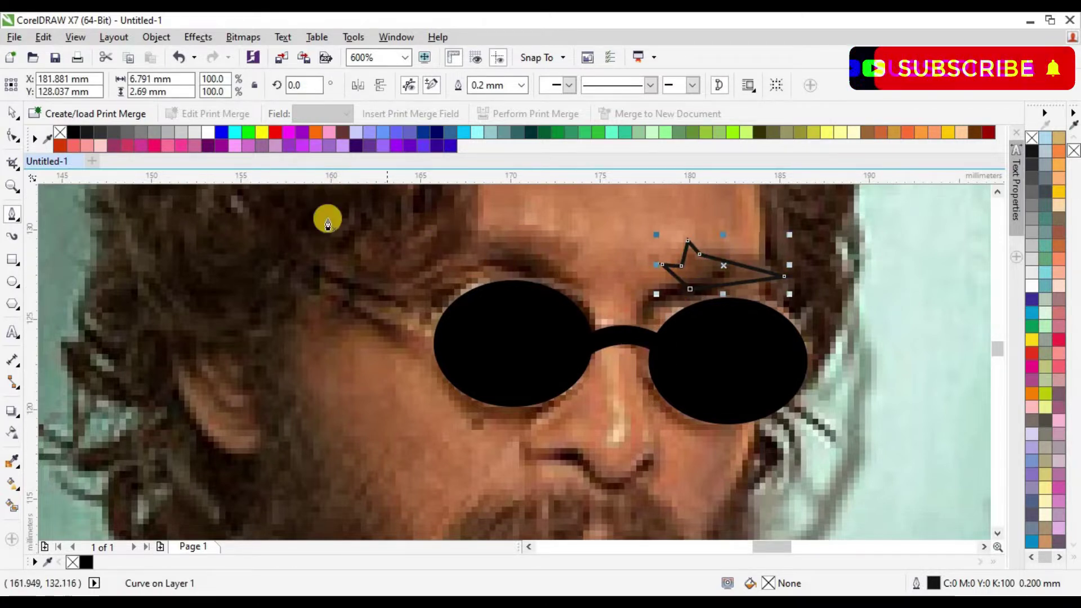
Step: Convert the right eyebrow outline's segments to curves and bend them into a tapered brow with a tuft
key(F10)
drag(806, 308, 818, 320)
click(224, 86)
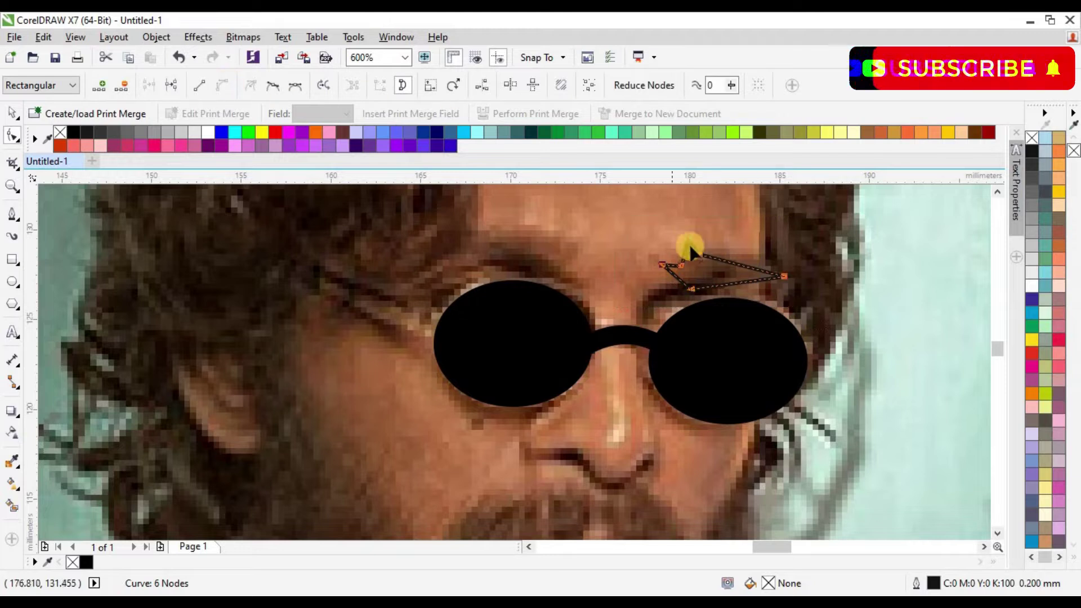
drag(719, 280, 685, 252)
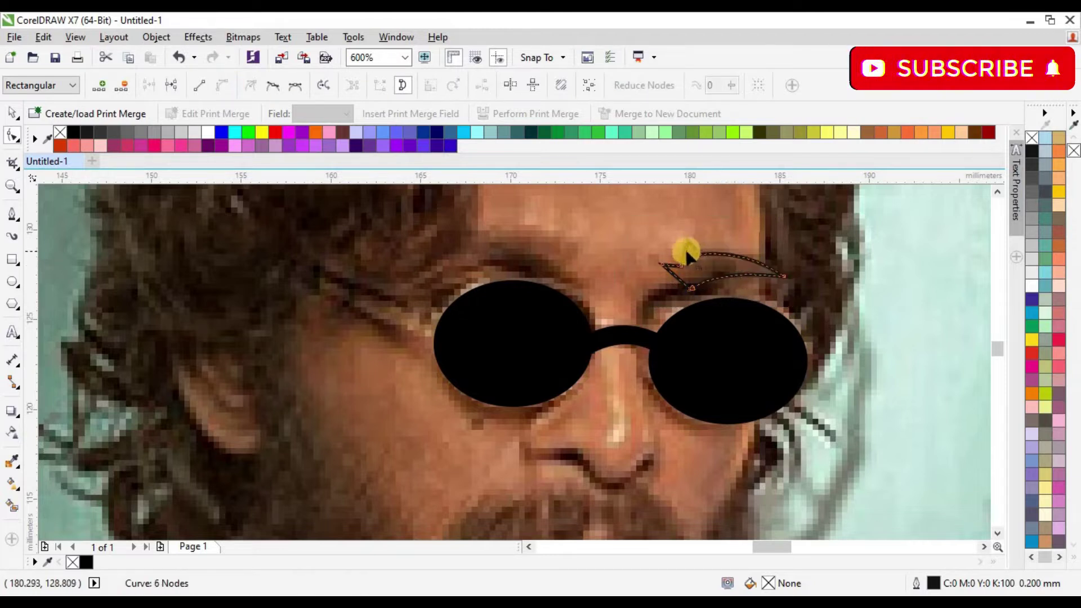
scroll(678, 243, up, 2)
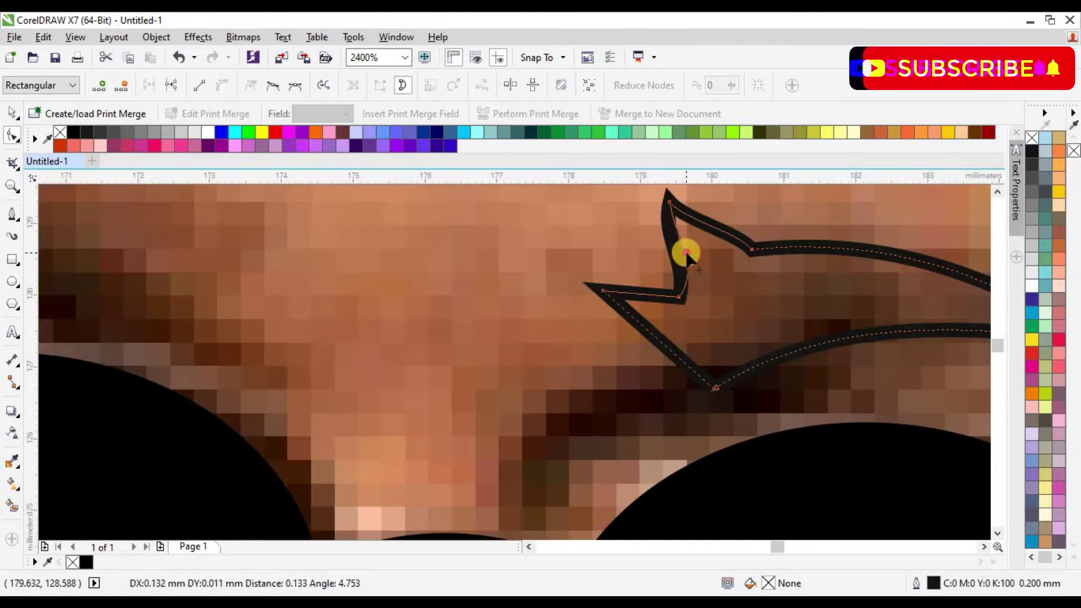
drag(646, 295, 652, 379)
scroll(702, 367, down, 3)
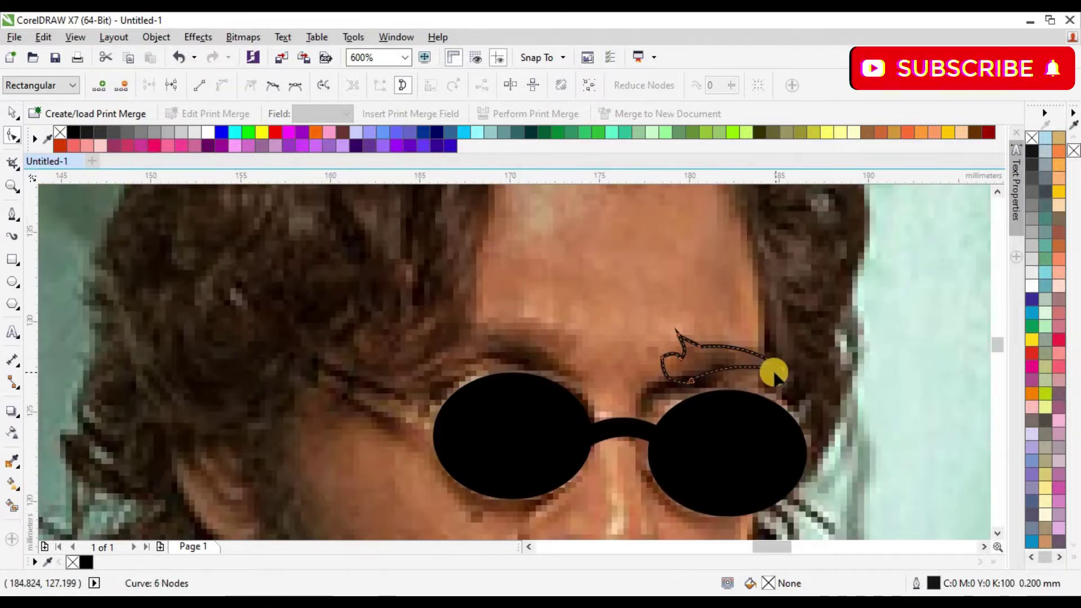
Step: Position the eyebrow outline over the photo's right eyebrow and rotate it about 2 degrees clockwise
click(13, 113)
scroll(829, 382, up, 1)
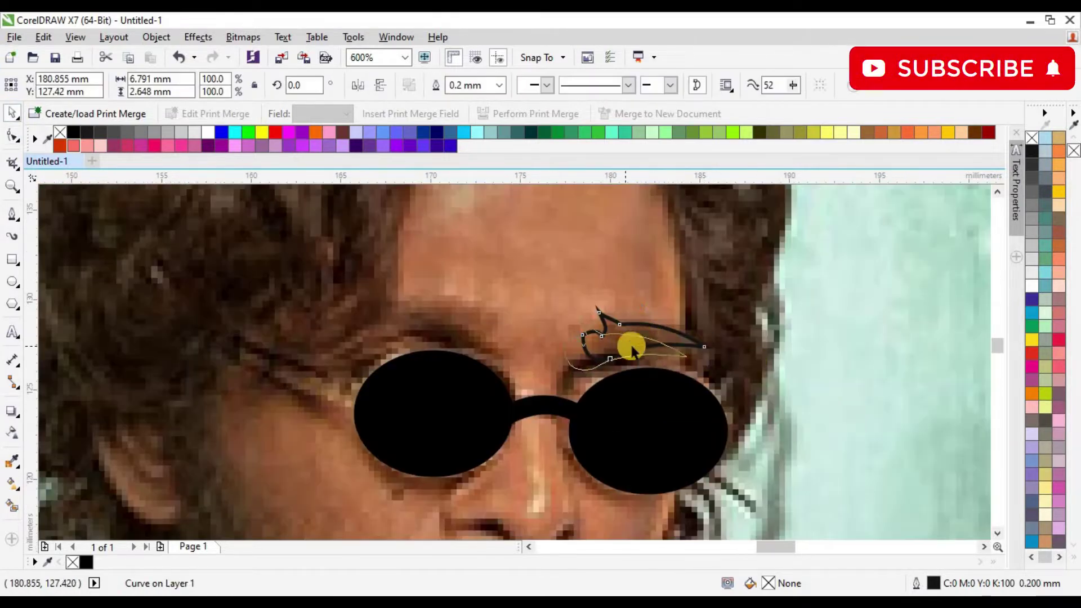
drag(631, 348, 632, 349)
key(Right)
key(Right)
key(Right)
key(Right)
key(Right)
key(Right)
key(Down)
click(698, 324)
mouse_move(699, 319)
mouse_down()
mouse_move(692, 354)
mouse_move(699, 330)
mouse_up()
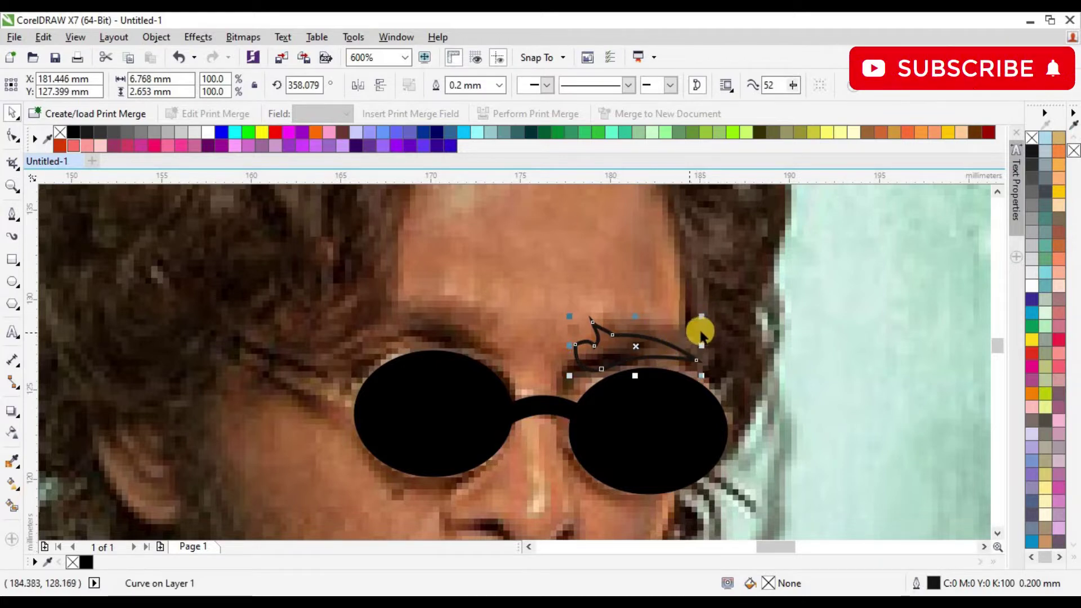
key(Up)
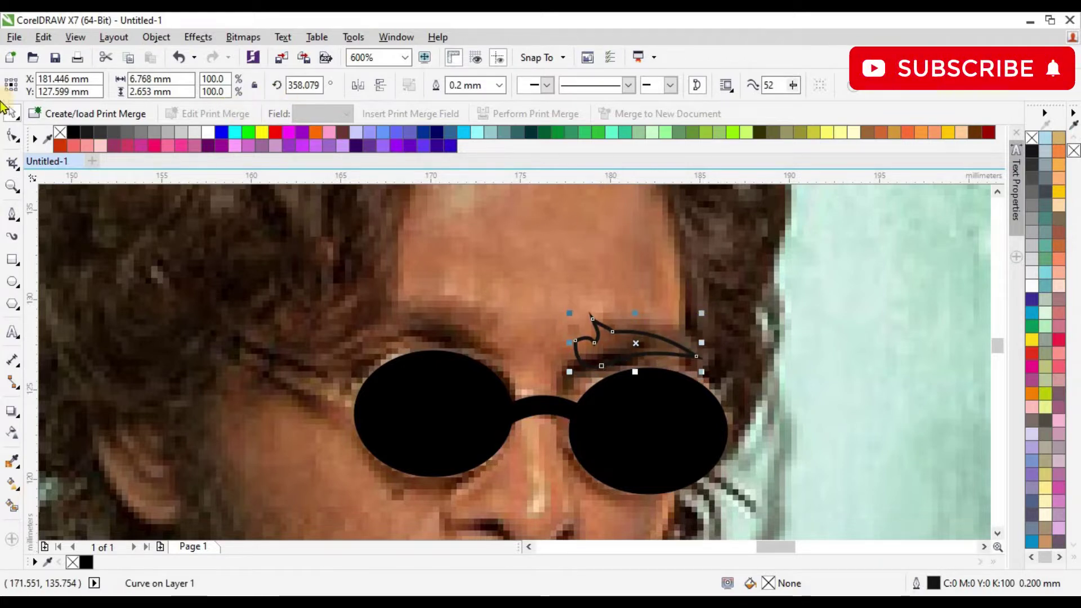
Step: Fill the eyebrow black without an outline and place a horizontally mirrored duplicate over the left eyebrow
click(73, 132)
right_click(60, 132)
drag(640, 342, 450, 322)
click(357, 85)
key(Down)
key(Down)
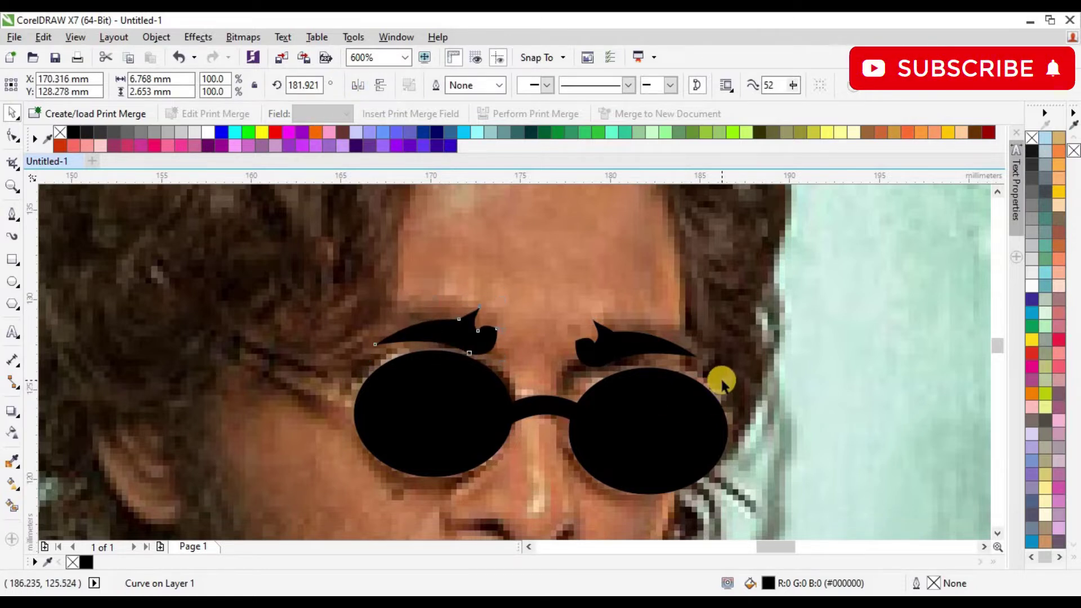
key(Up)
Step: Draw a closed two-point path along the left nostril with the Pen tool
scroll(604, 392, down, 1)
scroll(563, 476, up, 1)
scroll(631, 471, down, 1)
drag(996, 344, 998, 367)
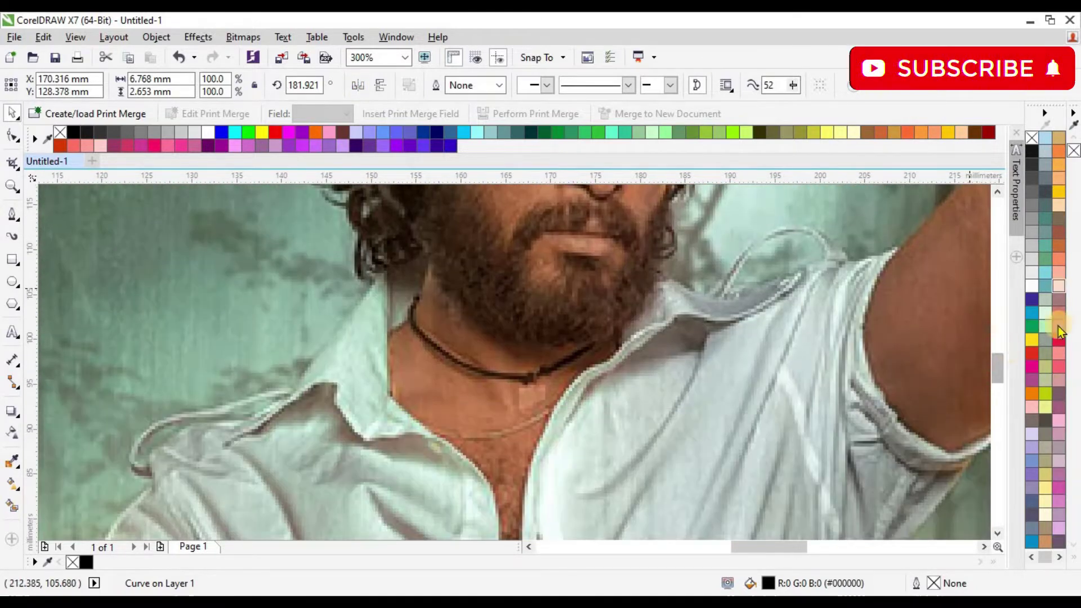
scroll(1003, 354, up, 5)
scroll(591, 338, up, 2)
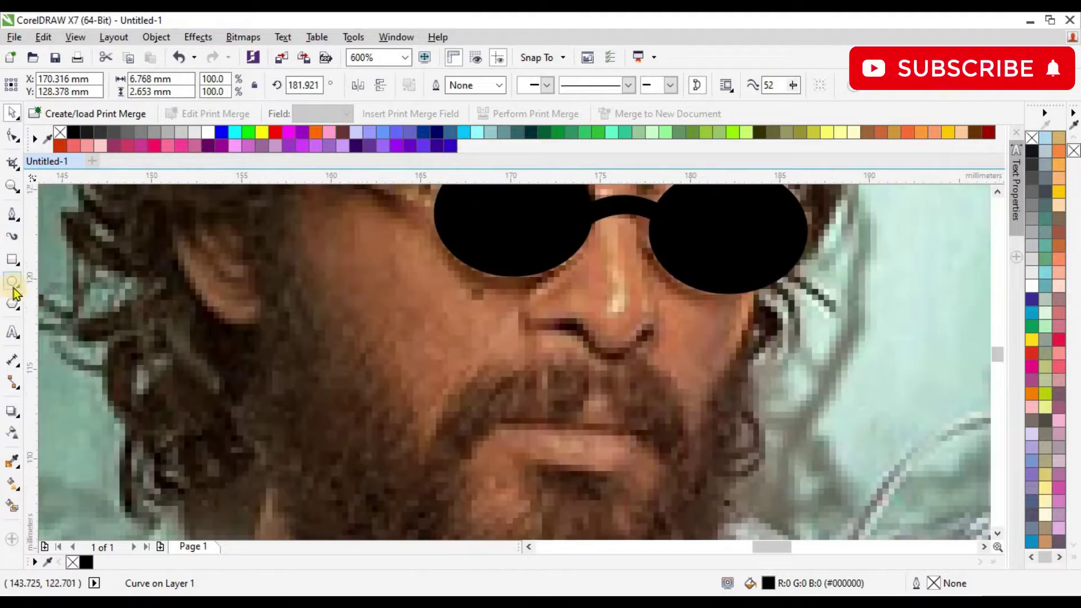
click(12, 214)
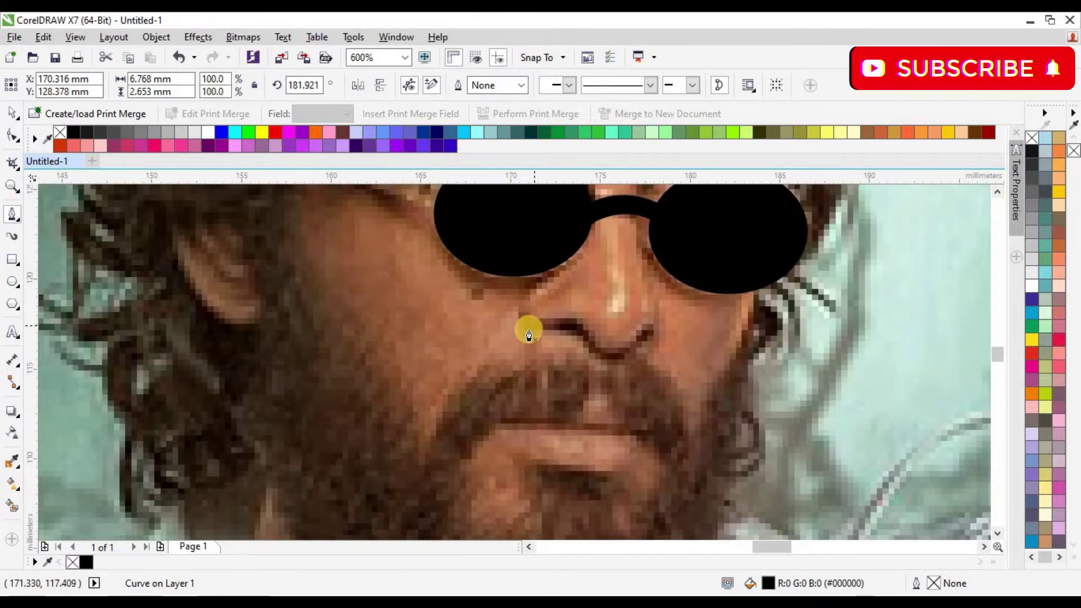
click(537, 326)
click(589, 346)
click(537, 327)
Step: Curve the left nostril path into a crescent about 2.9 × 1.4 mm and fill it black without an outline
click(9, 136)
click(586, 348)
click(224, 86)
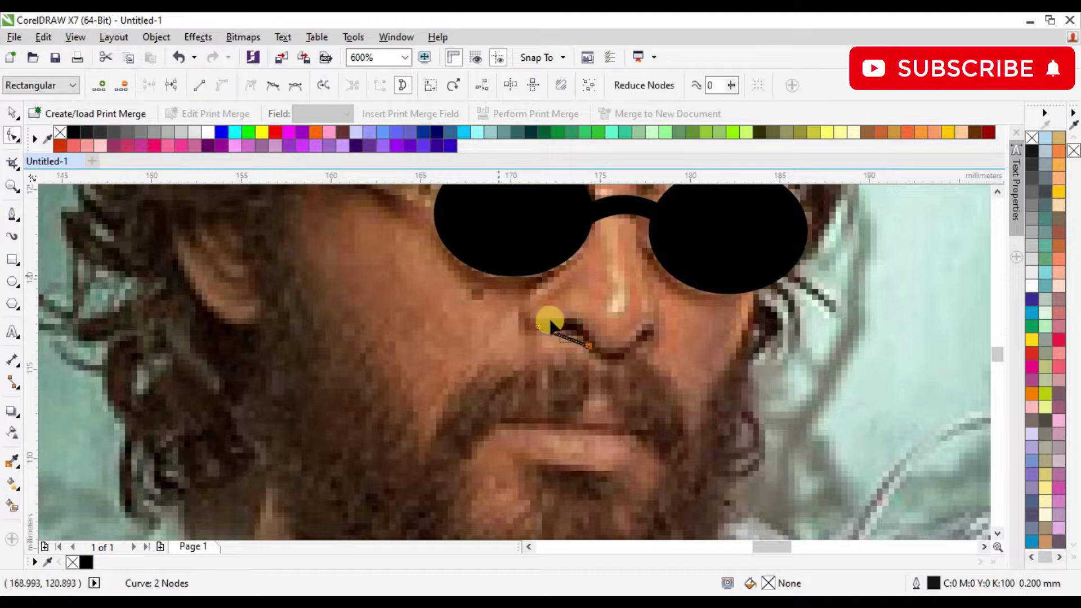
scroll(551, 323, up, 1)
drag(579, 350, 588, 341)
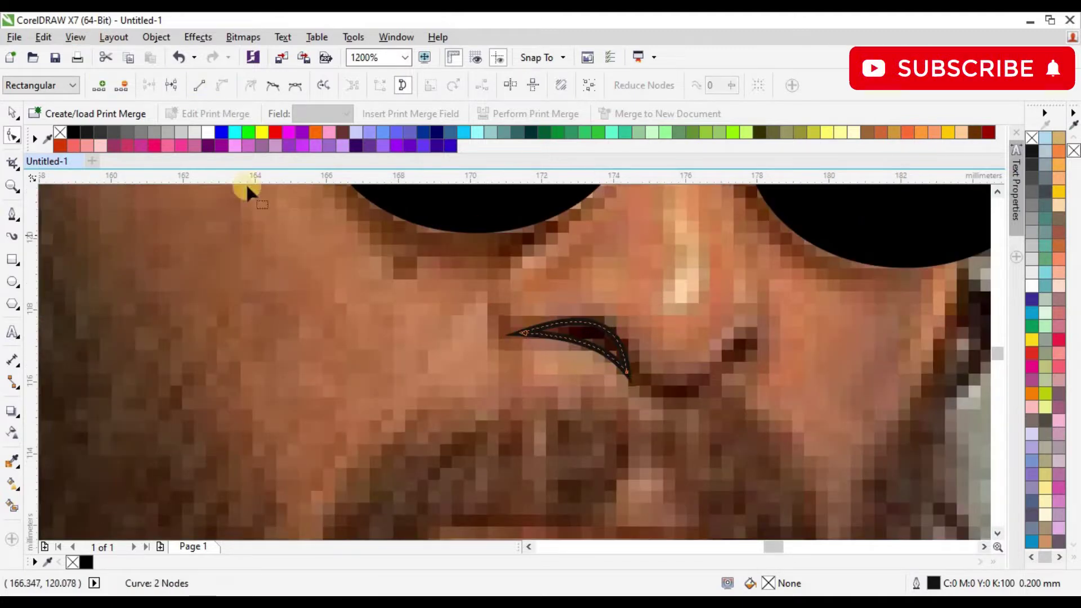
click(73, 133)
right_click(61, 133)
click(13, 114)
scroll(381, 363, down, 1)
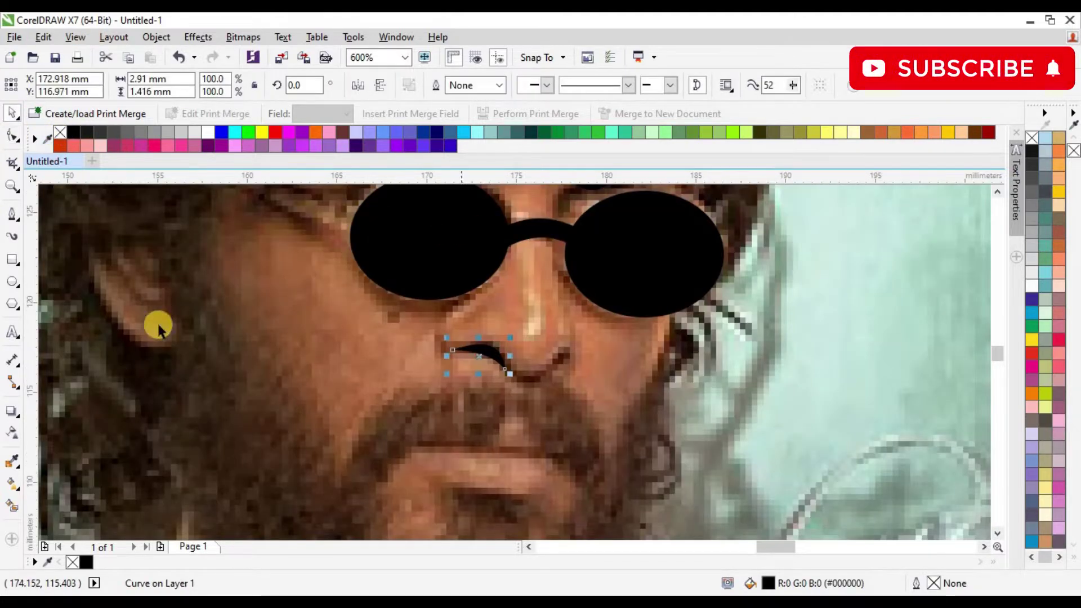
Step: Draw a diagonal two-point path about 1.6 × 1.3 mm along the right nostril with the Pen tool
click(13, 214)
scroll(595, 400, up, 1)
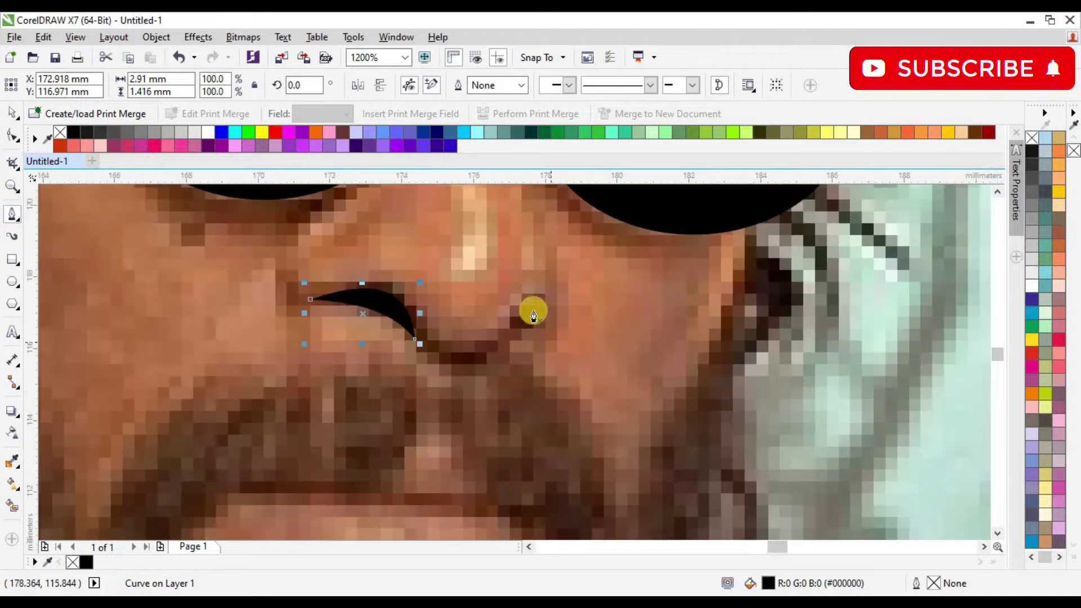
click(543, 300)
click(485, 345)
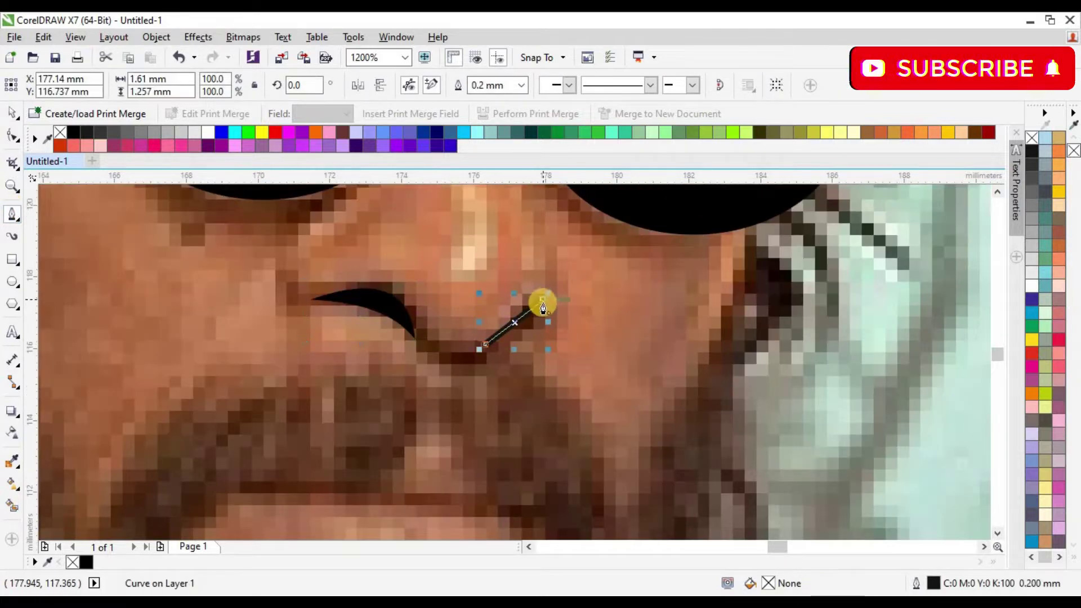
Step: Bend the right nostril path into a curved leaf shape and nudge it down and right onto the nostril
click(12, 135)
mouse_move(519, 317)
mouse_down()
mouse_move(526, 304)
mouse_move(517, 306)
mouse_move(526, 316)
mouse_up()
key(space)
key(Down)
key(Right)
key(Down)
key(Right)
click(18, 134)
drag(515, 341, 512, 334)
Step: Fill the right nostril shape black, remove its outline and deselect it
right_click(62, 132)
click(74, 130)
click(11, 114)
scroll(458, 392, down, 1)
click(503, 364)
click(487, 357)
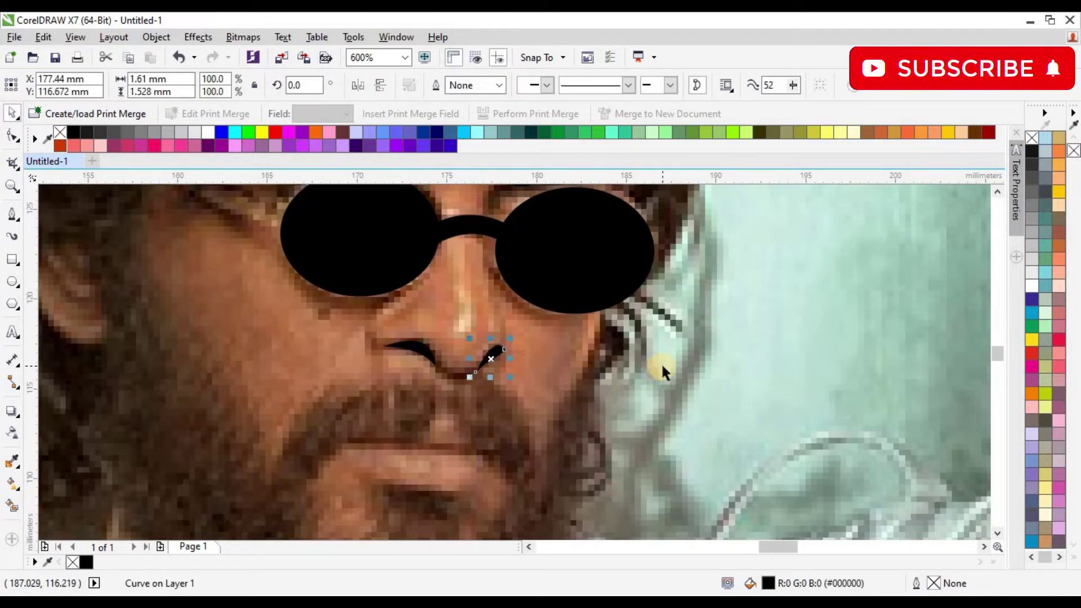
click(661, 362)
Step: Draw a slanted two-point path about 0.6 × 1.7 mm beside the left nostril wing with the Pen tool
click(114, 279)
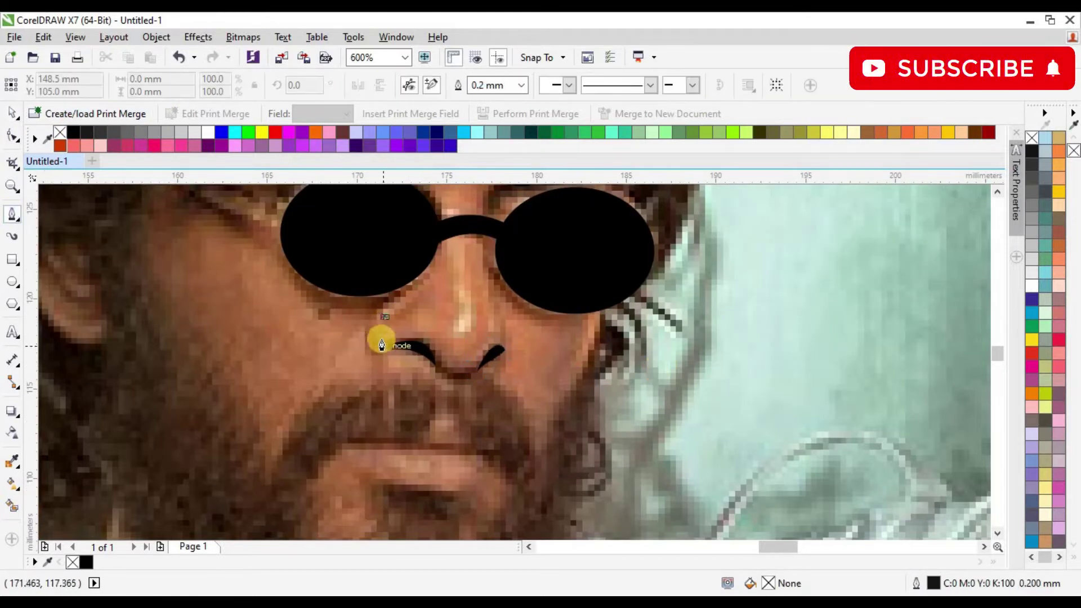
click(374, 352)
click(384, 317)
scroll(383, 317, up, 3)
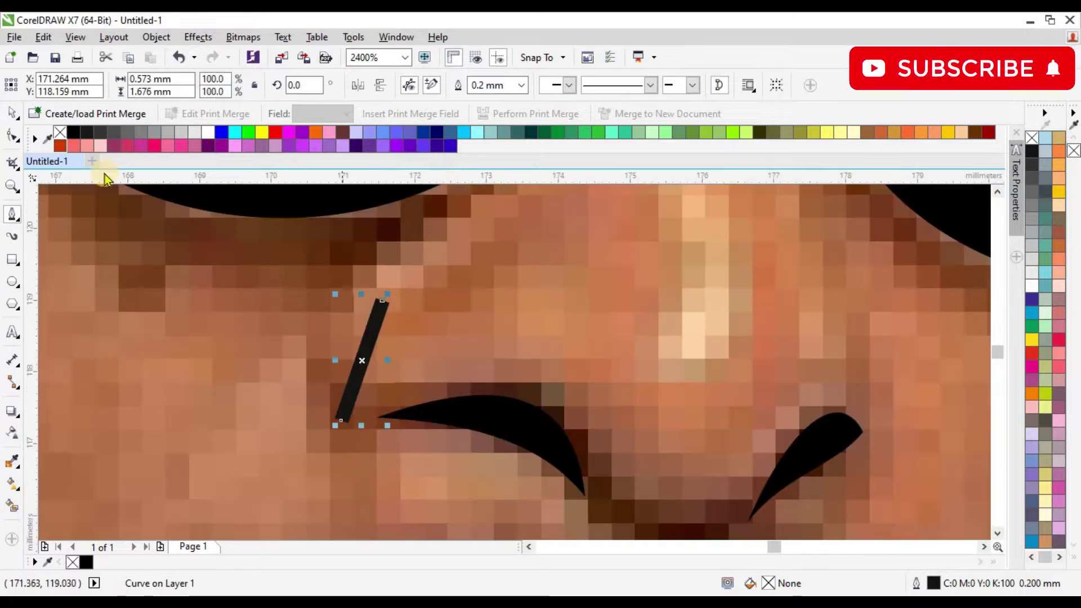
Step: Convert the nostril wing path to curves and bend both sides into a thin crescent opening toward the nose
click(12, 135)
drag(292, 270, 420, 442)
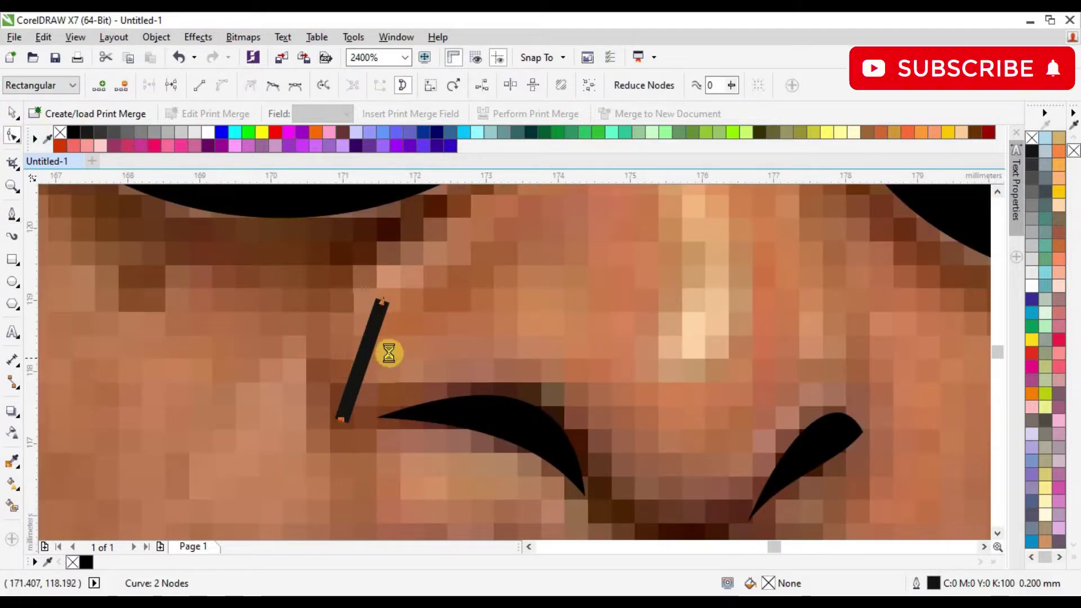
scroll(383, 354, down, 3)
mouse_move(381, 354)
mouse_down()
mouse_move(373, 345)
mouse_move(393, 317)
mouse_move(336, 341)
mouse_move(367, 349)
mouse_up()
scroll(381, 346, up, 2)
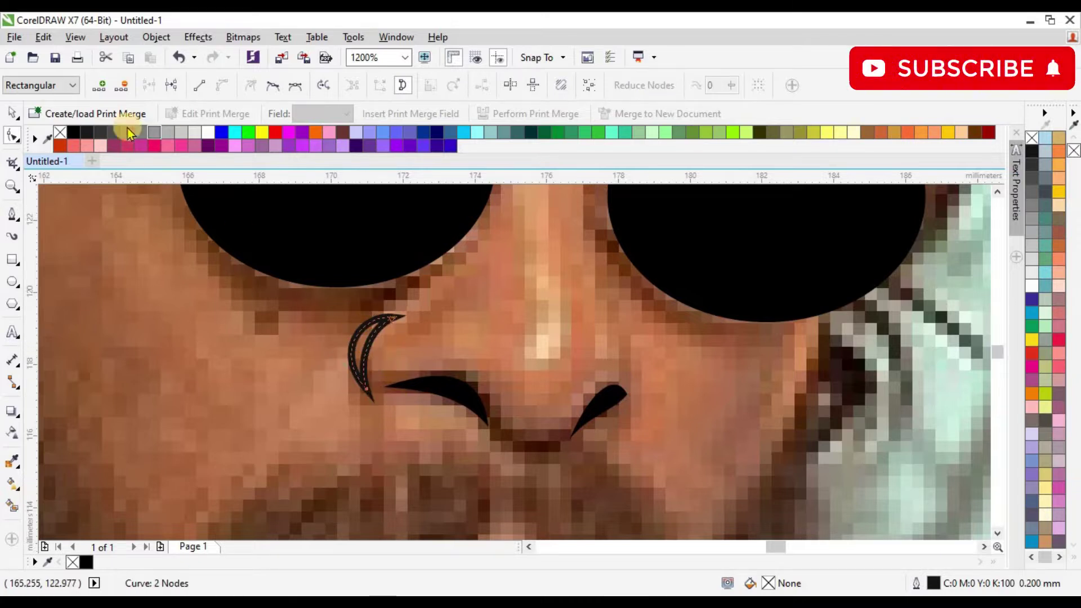
Step: Fill the nostril wing crescent black, remove its outline and deselect it
click(73, 133)
right_click(61, 132)
click(11, 114)
click(211, 339)
scroll(424, 394, down, 2)
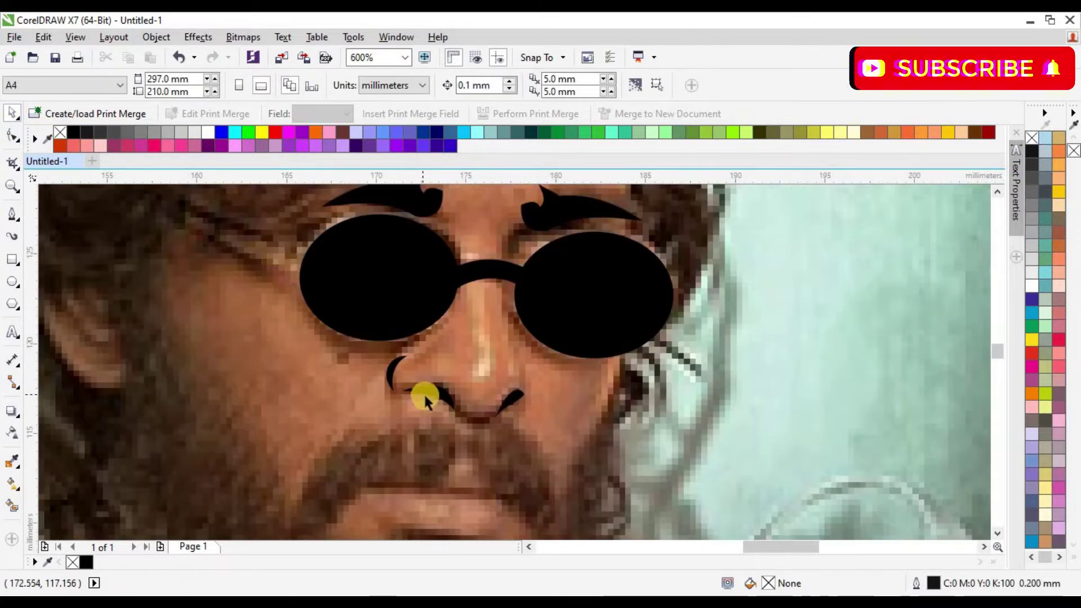
Step: Start the beard path with the Pen tool along the moustache's upper-left edge, from below the nose to the cheek notch
scroll(478, 462, down, 2)
scroll(466, 458, up, 2)
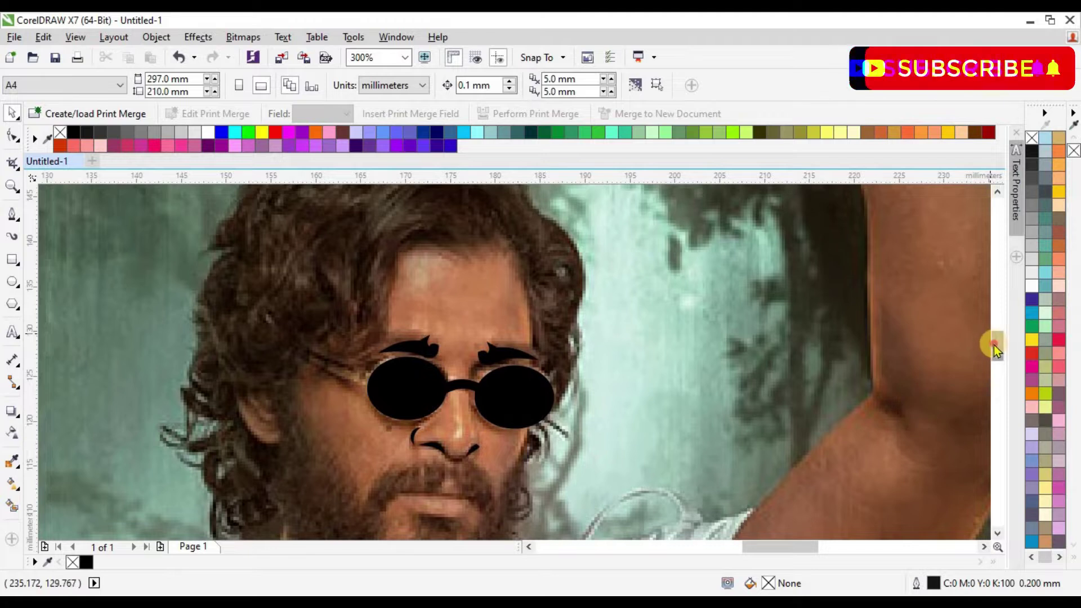
drag(996, 339, 995, 356)
scroll(461, 310, up, 1)
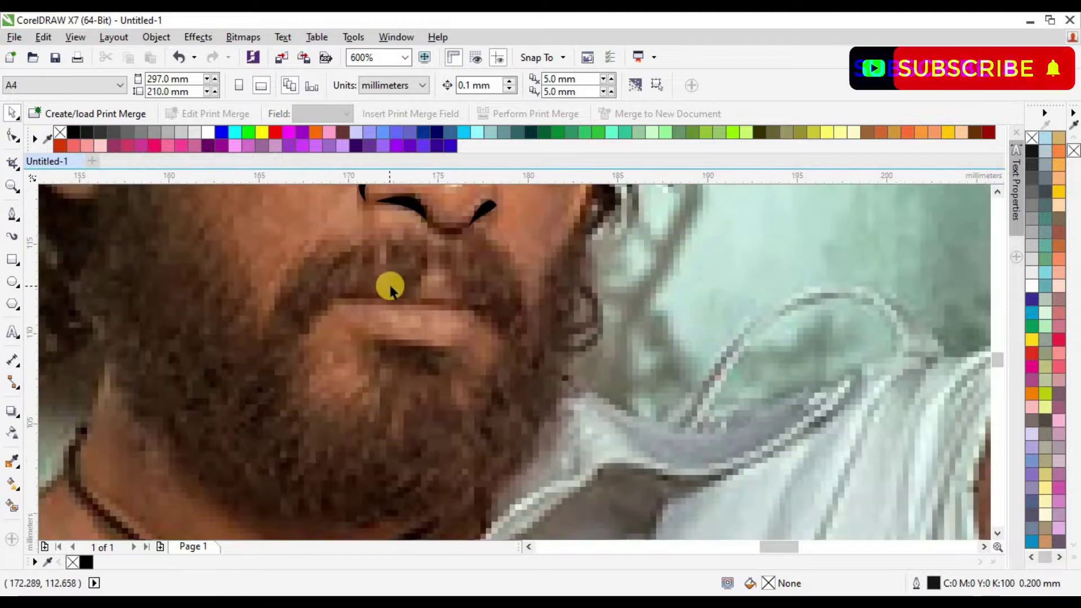
click(12, 213)
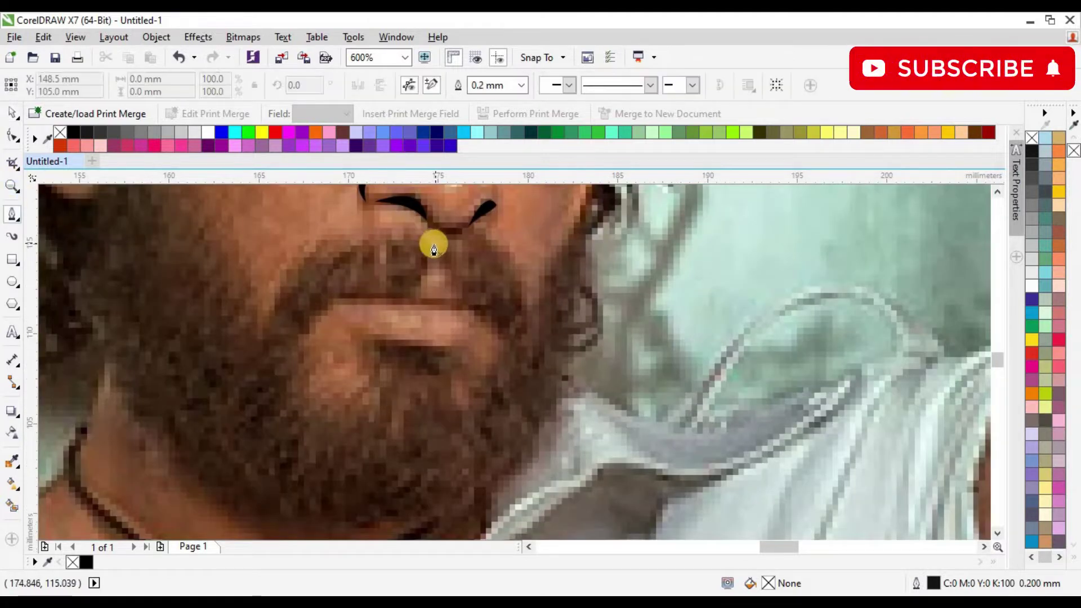
click(347, 247)
click(303, 260)
click(266, 332)
Step: Continue the beard path from the cheek notch up the left cheek line to the sideburn
scroll(222, 281, down, 2)
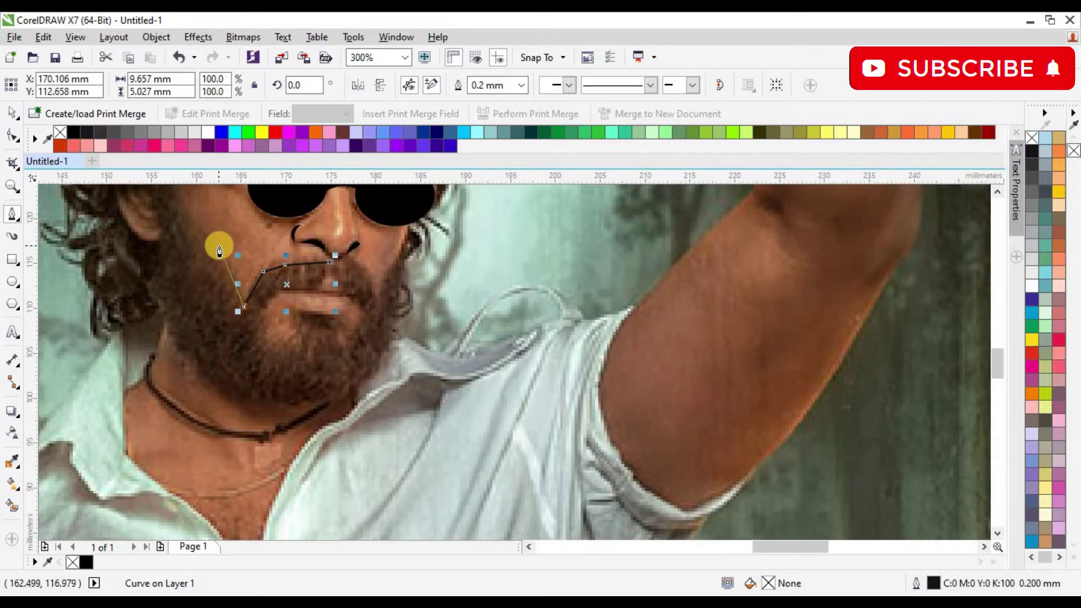
click(219, 247)
click(170, 189)
scroll(197, 197, up, 2)
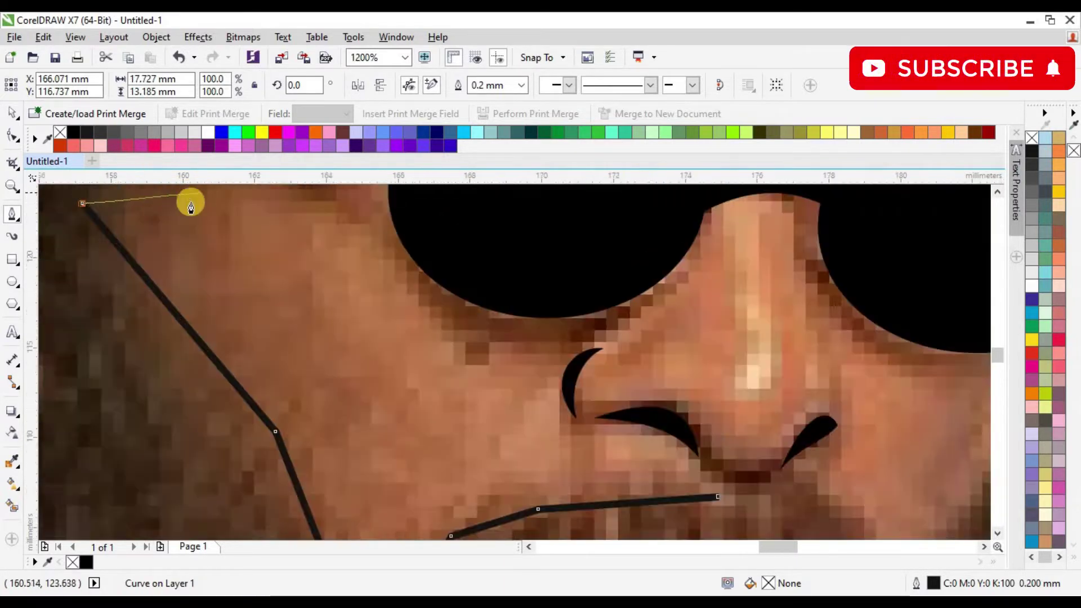
Step: Extend the beard path across the sideburn and down past the ear, with two outward points toward the hair and neck
scroll(198, 197, down, 3)
drag(996, 365, 995, 361)
scroll(102, 200, up, 2)
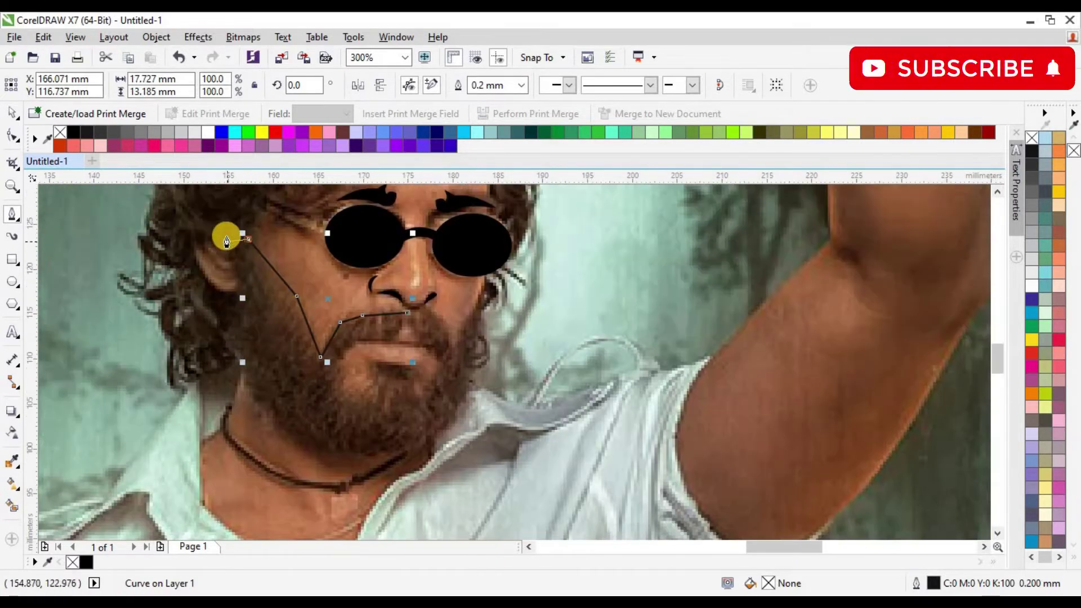
click(243, 301)
click(224, 336)
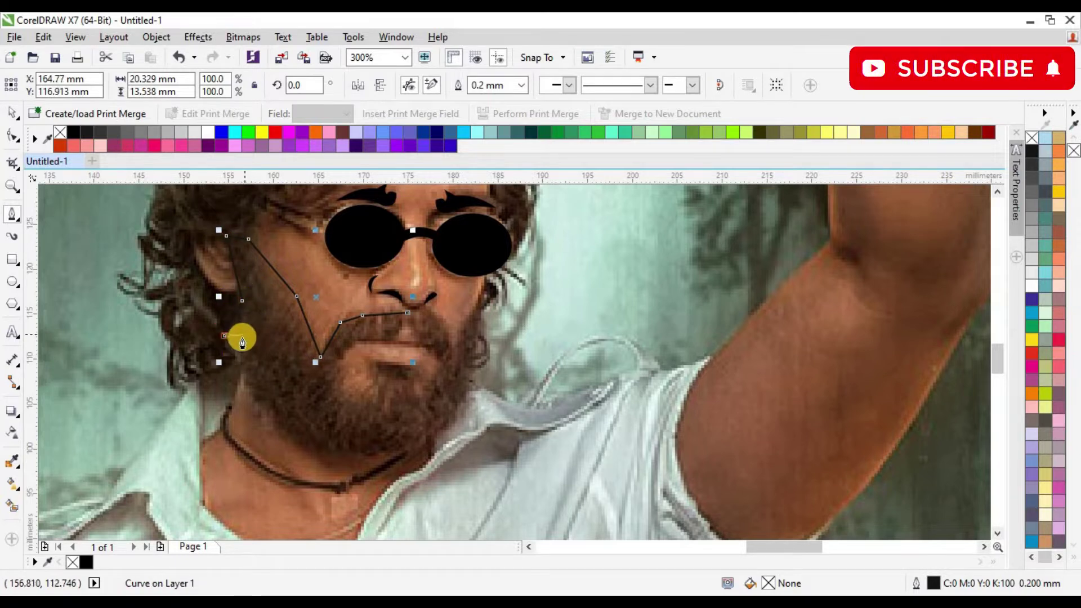
drag(235, 385, 260, 396)
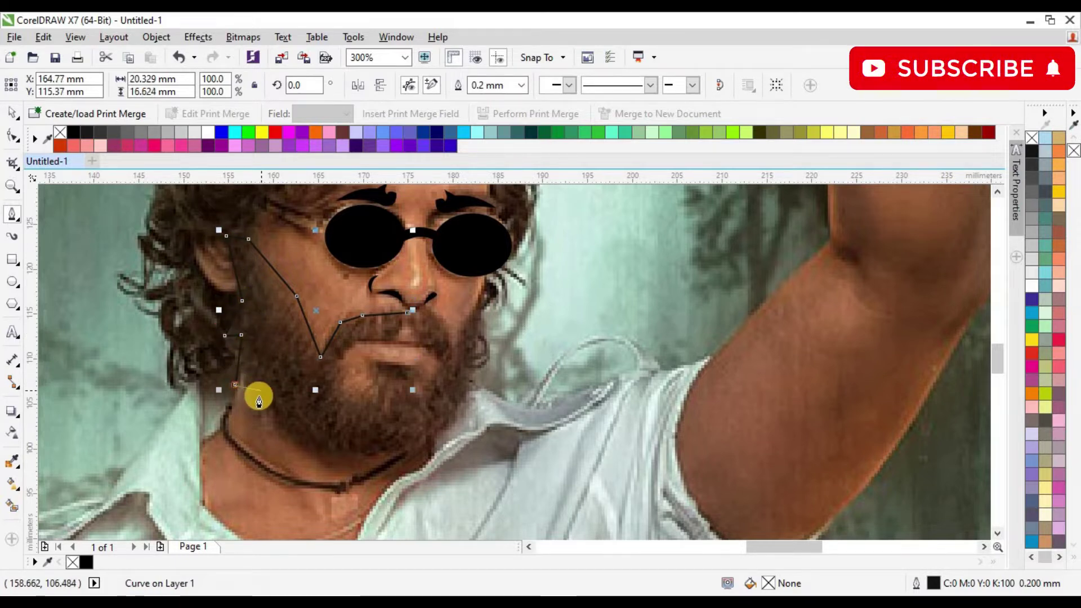
Step: Carry the beard path along the left jaw, under the chin and up the right jaw to the right sideburn
click(282, 430)
click(381, 453)
click(437, 423)
click(468, 377)
click(478, 302)
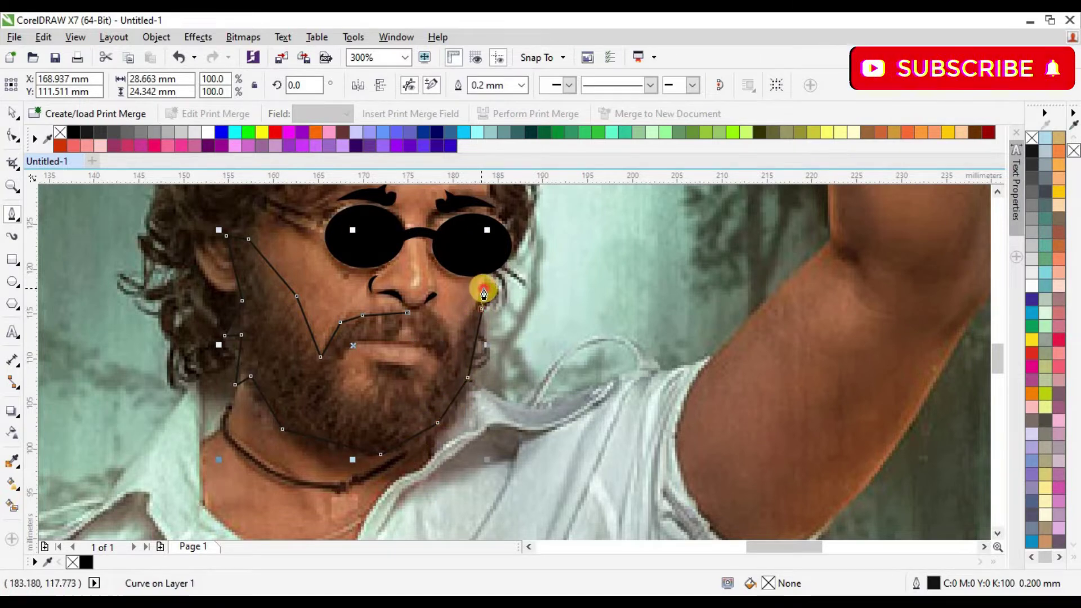
click(483, 289)
Step: Trace the beard path down the right cheek notch and along the moustache's upper-right edge to the centre below the nose
scroll(483, 290, up, 1)
click(438, 299)
click(425, 358)
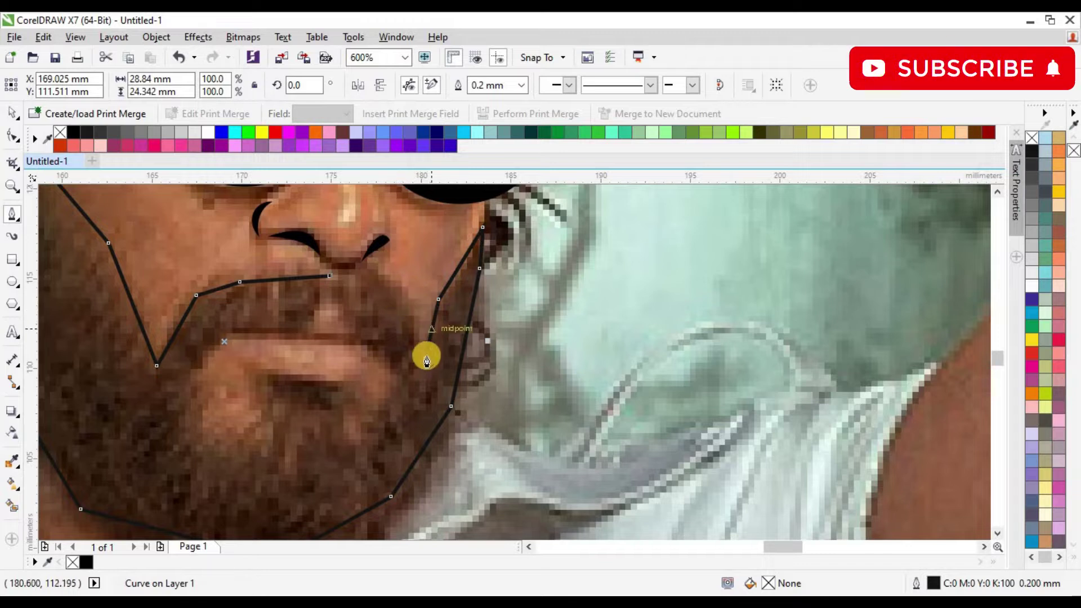
click(413, 308)
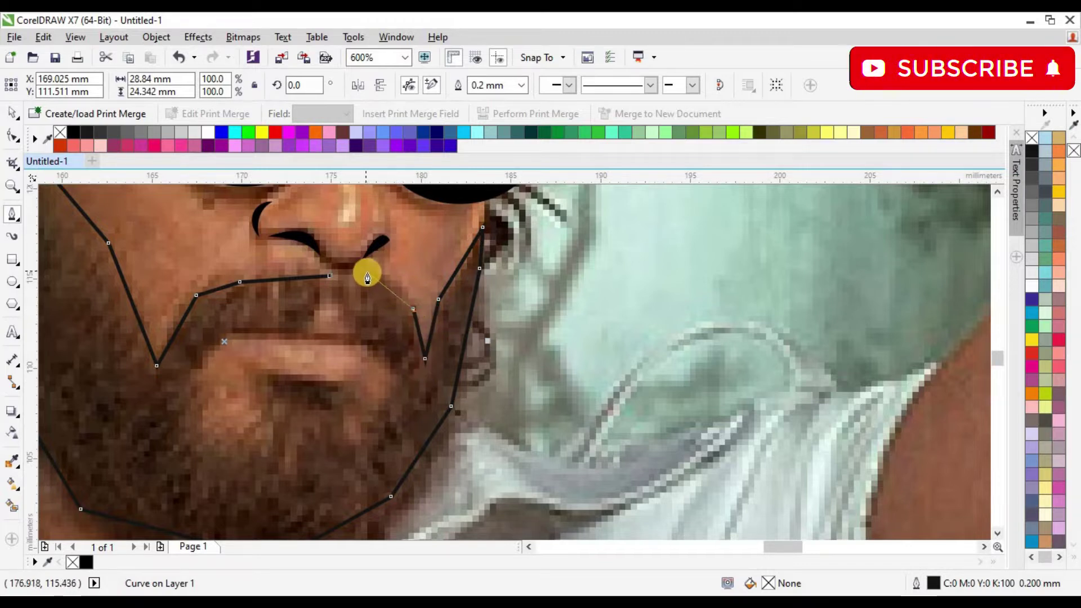
click(340, 280)
Step: Continue the beard path down the philtrum, around the right mouth corner and back up to the lower lip
click(340, 326)
click(389, 342)
double_click(394, 376)
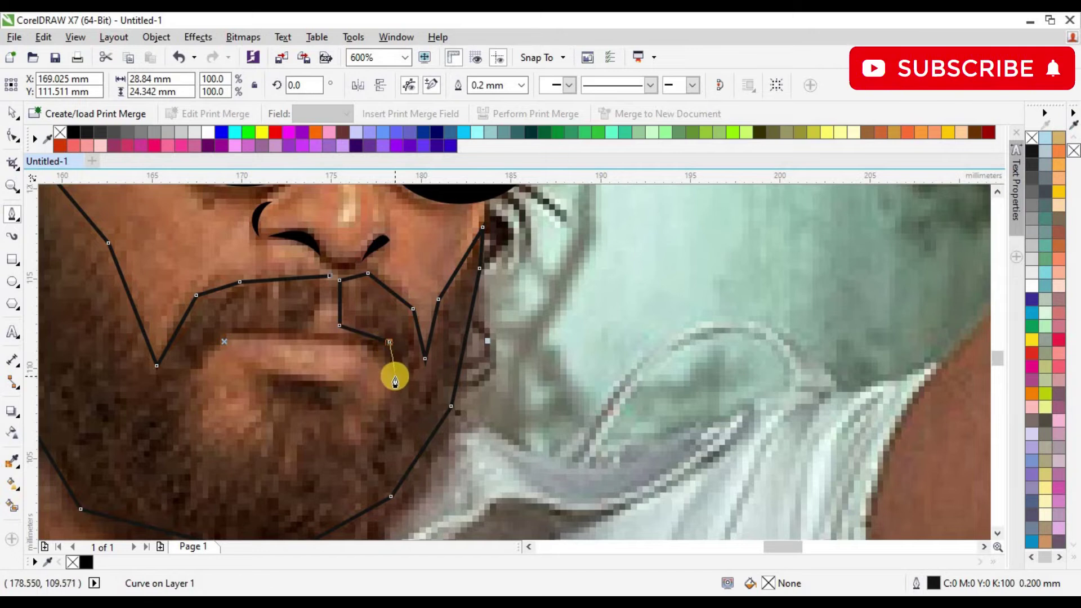
click(361, 437)
click(350, 402)
click(366, 375)
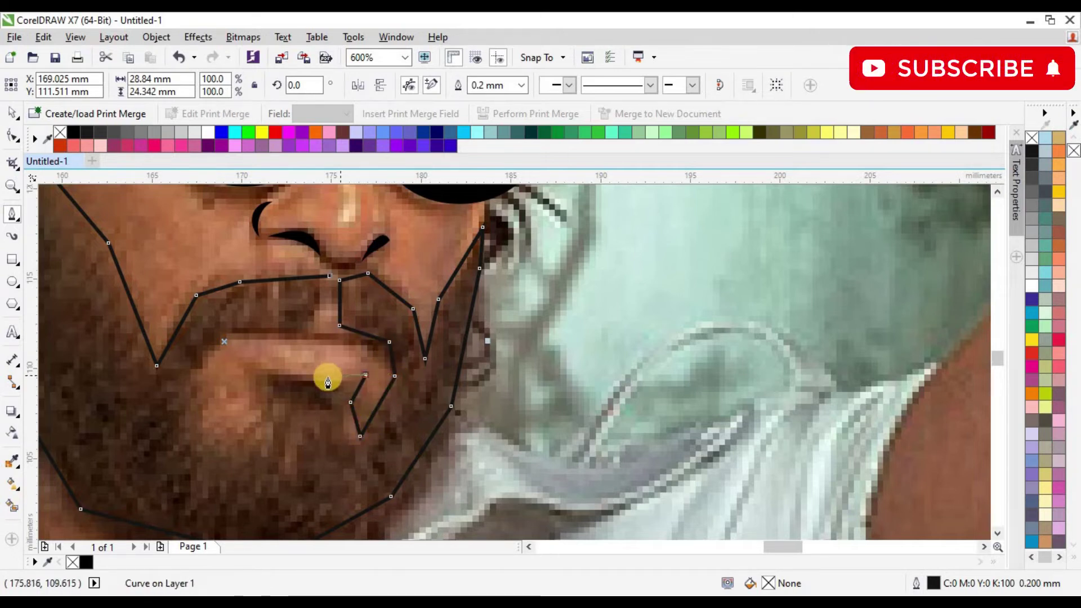
Step: Trace below the lower lip, around the left mouth corner and along the upper lip, then close the beard path below the nose
click(263, 371)
click(238, 435)
click(204, 396)
click(207, 353)
click(227, 329)
click(302, 326)
click(323, 326)
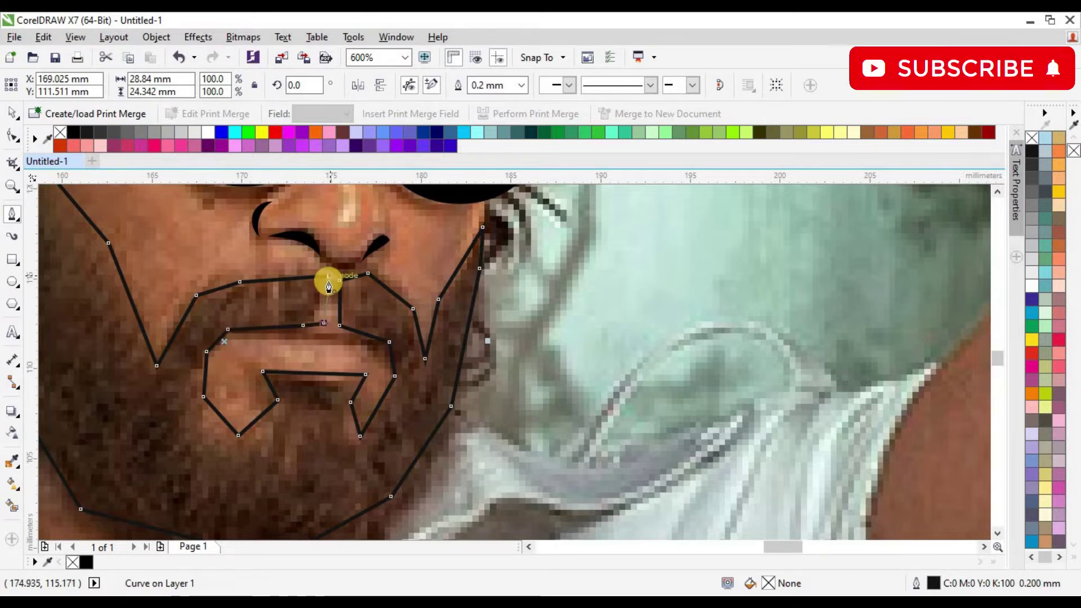
click(328, 277)
Step: Give the beard path a white outline and convert all its segments to curves
scroll(339, 315, down, 2)
scroll(151, 192, up, 1)
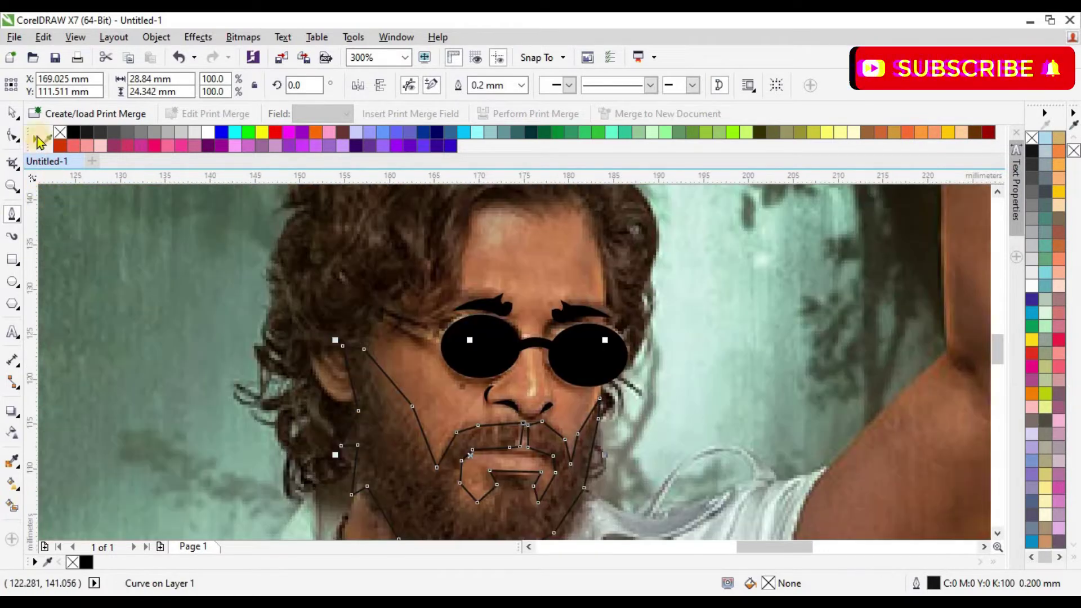
right_click(209, 133)
click(12, 135)
scroll(176, 240, down, 1)
drag(279, 295, 259, 276)
scroll(294, 321, up, 6)
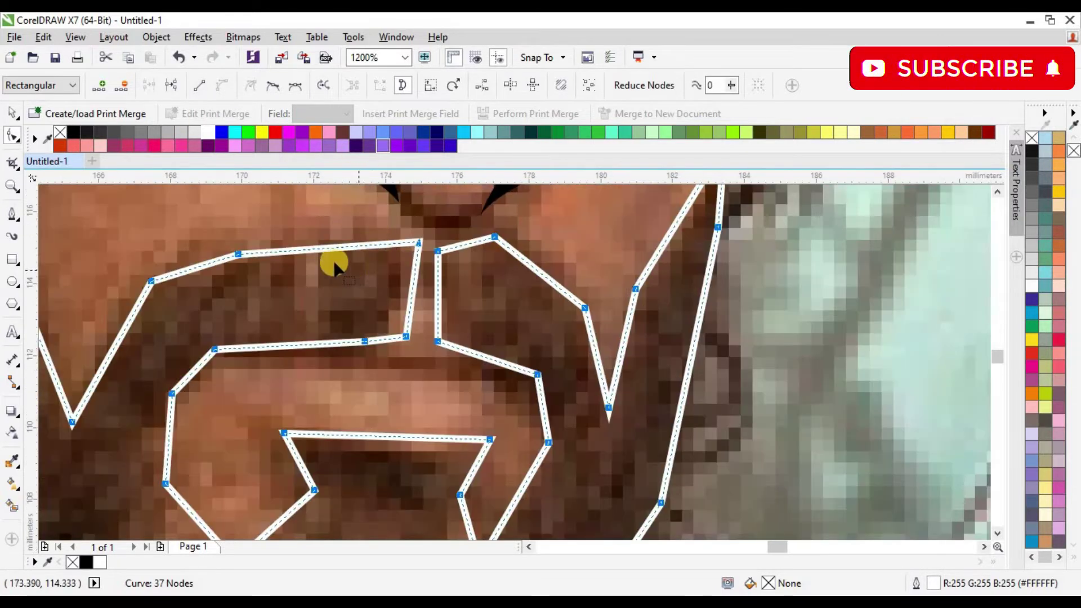
Step: Bend the beard path's segments along the moustache's upper-left edge and down into the left cheek notch
drag(319, 246, 322, 234)
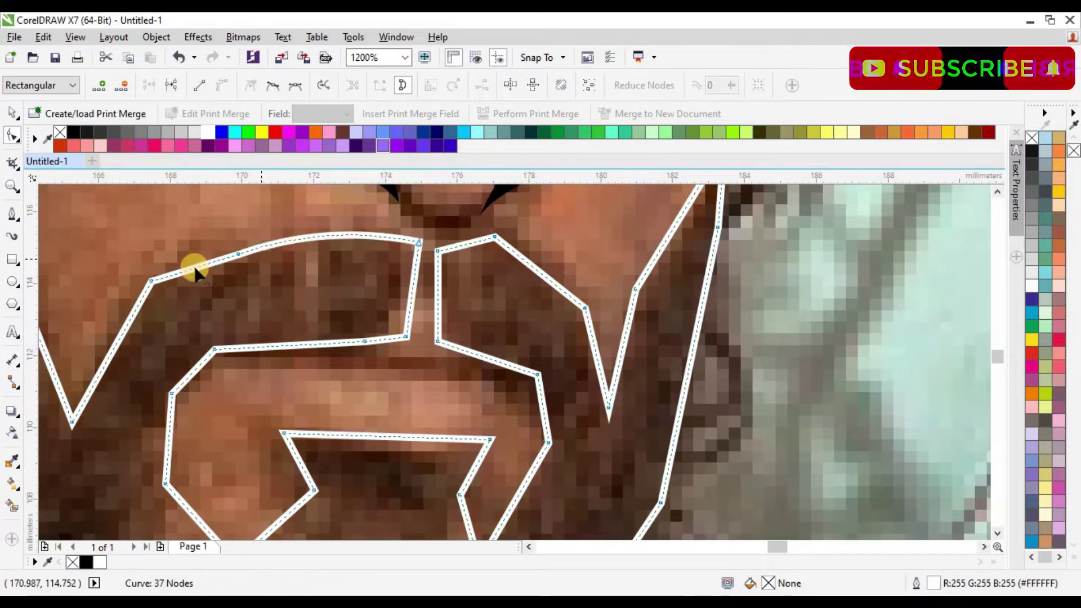
scroll(195, 269, down, 2)
drag(195, 269, 181, 277)
scroll(194, 265, up, 2)
drag(114, 347, 86, 352)
drag(313, 362, 362, 362)
Step: Curve the beard path's left cheek line between the sideburn and the cheek notch
scroll(307, 383, down, 2)
drag(247, 377, 219, 435)
scroll(248, 379, up, 2)
scroll(248, 395, down, 2)
scroll(393, 416, down, 3)
scroll(385, 396, up, 2)
drag(211, 332, 204, 338)
drag(272, 422, 282, 410)
scroll(193, 367, down, 2)
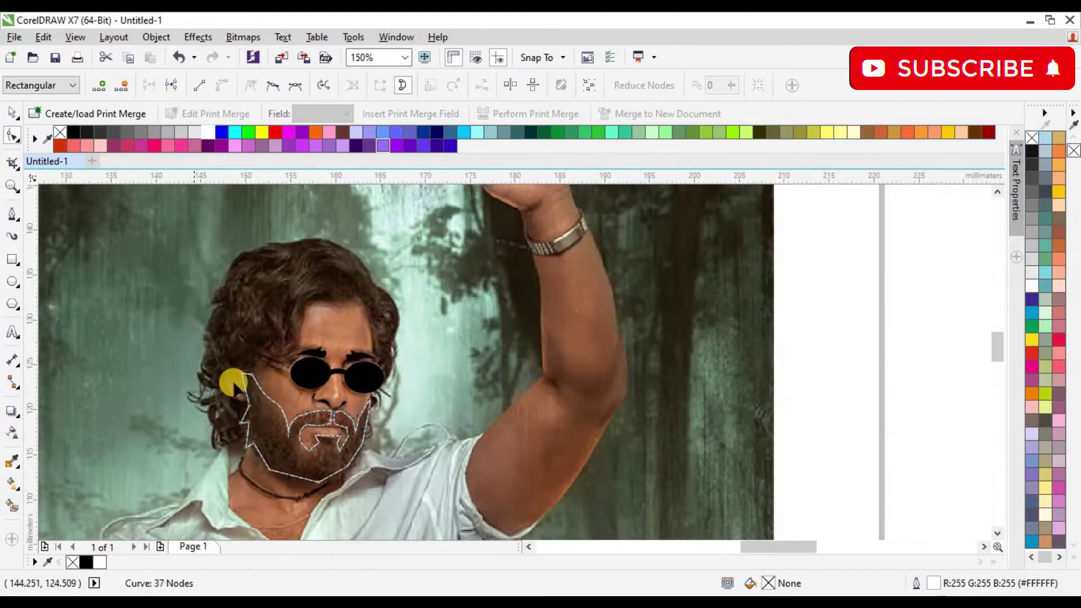
Step: Curve the beard path's rear edge below the ear, shaping the outward points into pointed hair tufts
scroll(326, 475, up, 2)
scroll(322, 488, up, 1)
drag(316, 467, 320, 492)
scroll(337, 520, down, 1)
drag(997, 345, 996, 361)
scroll(324, 352, up, 1)
drag(347, 337, 354, 340)
drag(363, 375, 369, 367)
drag(388, 411, 374, 415)
Step: Round the beard path's lower edge along the left jaw, chin and right jaw
drag(479, 484, 500, 503)
drag(672, 500, 686, 506)
drag(763, 433, 775, 439)
scroll(803, 401, down, 2)
scroll(815, 419, up, 2)
scroll(709, 445, down, 1)
Step: Curve the beard path's right cheek edge and its inner edge around the left side of the mouth
drag(710, 420, 708, 414)
drag(728, 361, 731, 364)
scroll(731, 364, up, 2)
scroll(710, 339, down, 1)
drag(704, 287, 709, 290)
drag(681, 347, 673, 345)
Step: Bow the beard edge beneath the lower lip downward and curve the notches on both sides of the chin patch
scroll(511, 408, up, 2)
drag(610, 381, 610, 395)
drag(530, 411, 537, 410)
drag(702, 415, 683, 415)
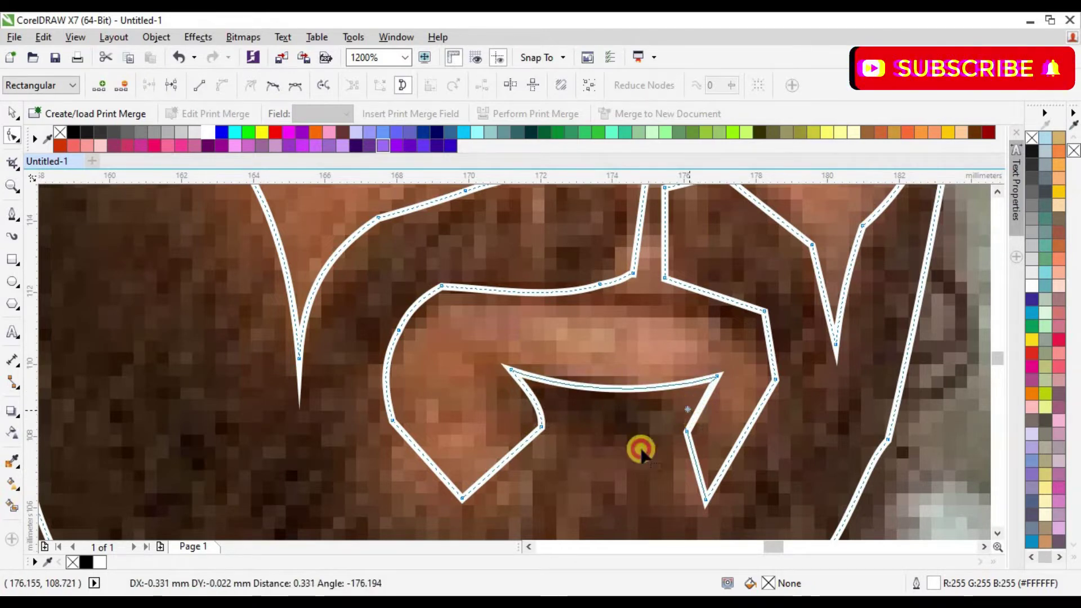
drag(499, 465, 508, 478)
drag(694, 474, 691, 444)
scroll(695, 459, up, 2)
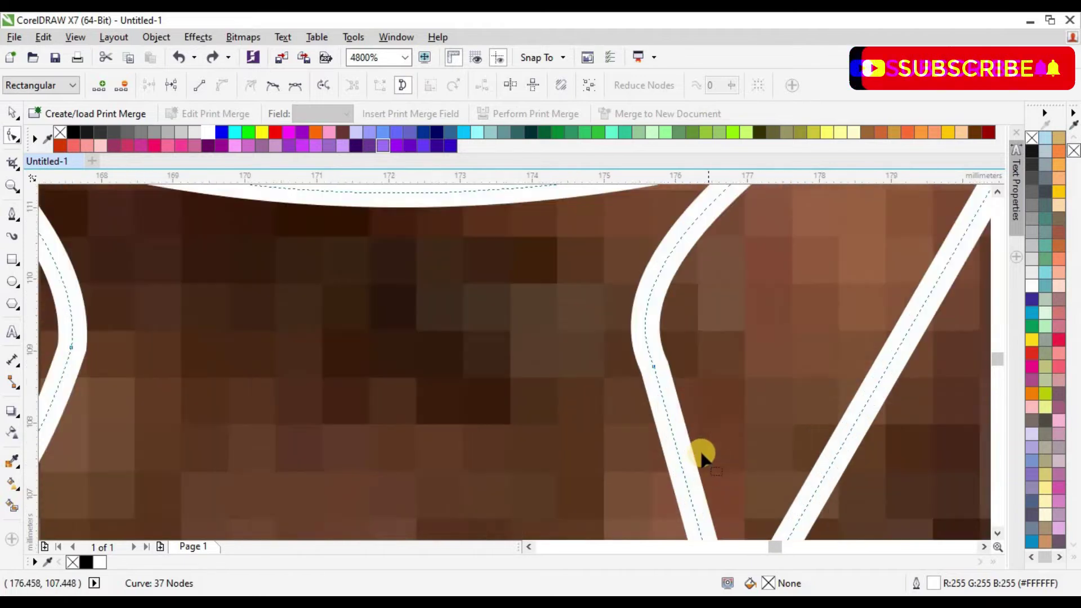
scroll(704, 458, down, 4)
scroll(732, 478, up, 2)
drag(712, 393, 662, 403)
scroll(673, 388, down, 2)
Step: Bring the moustache halves together at the top centre and curve both philtrum edges inward
scroll(670, 365, up, 2)
drag(638, 357, 651, 347)
click(664, 308)
drag(663, 308, 661, 303)
drag(638, 385, 645, 386)
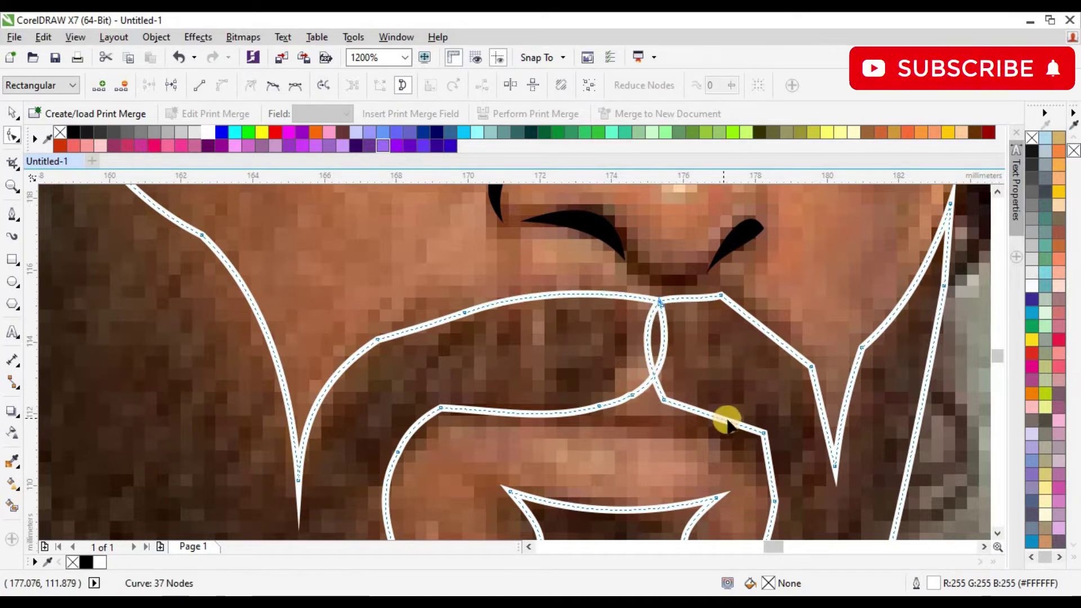
Step: Curve the right moustache's lower and upper edges and round the opening at the right mouth corner
mouse_move(725, 425)
mouse_down()
mouse_move(707, 427)
mouse_move(726, 433)
mouse_up()
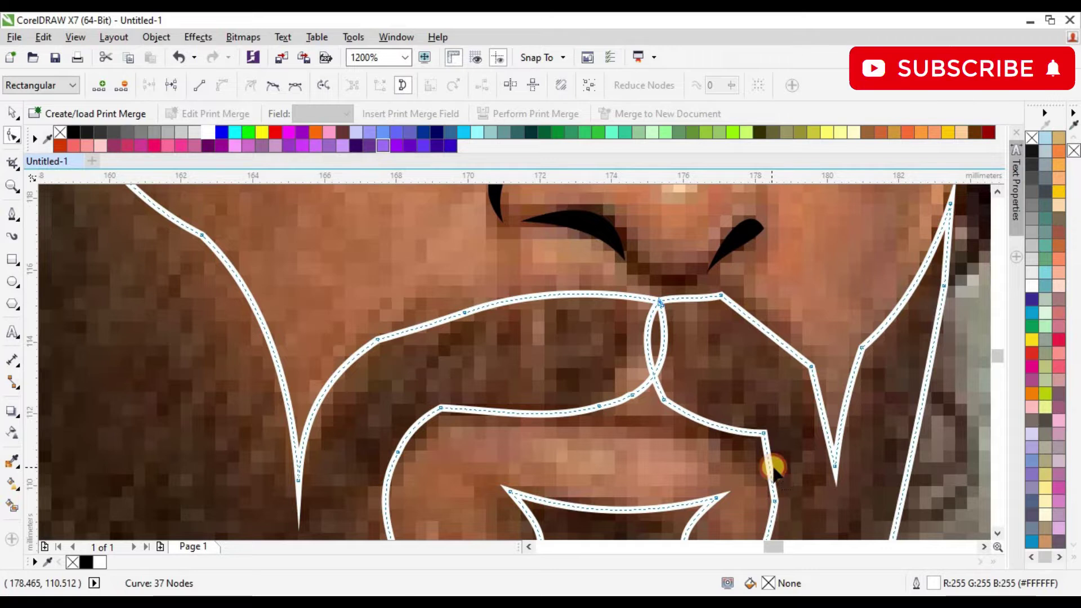
drag(773, 461, 781, 462)
scroll(792, 478, down, 1)
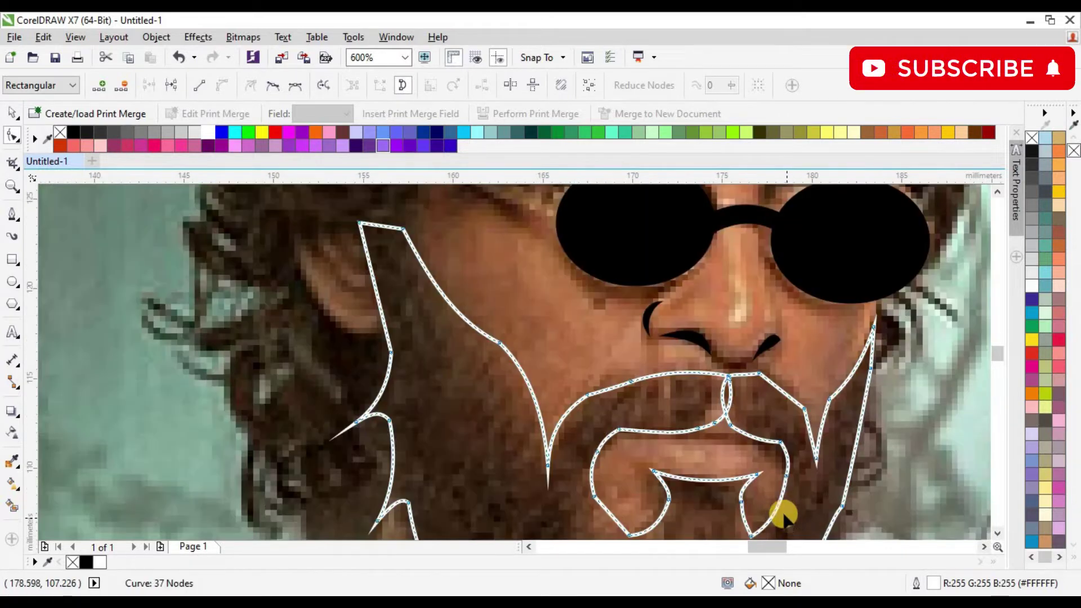
drag(779, 392, 787, 387)
scroll(805, 422, up, 1)
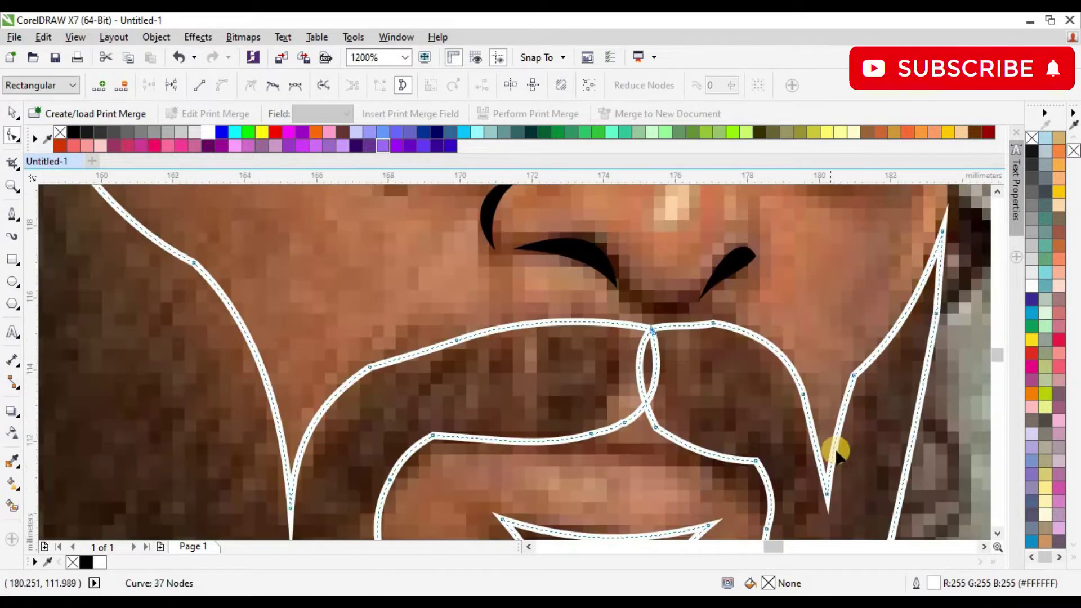
Step: Fill the beard shape black, remove its outline and deselect it
scroll(800, 445, down, 3)
scroll(800, 456, up, 2)
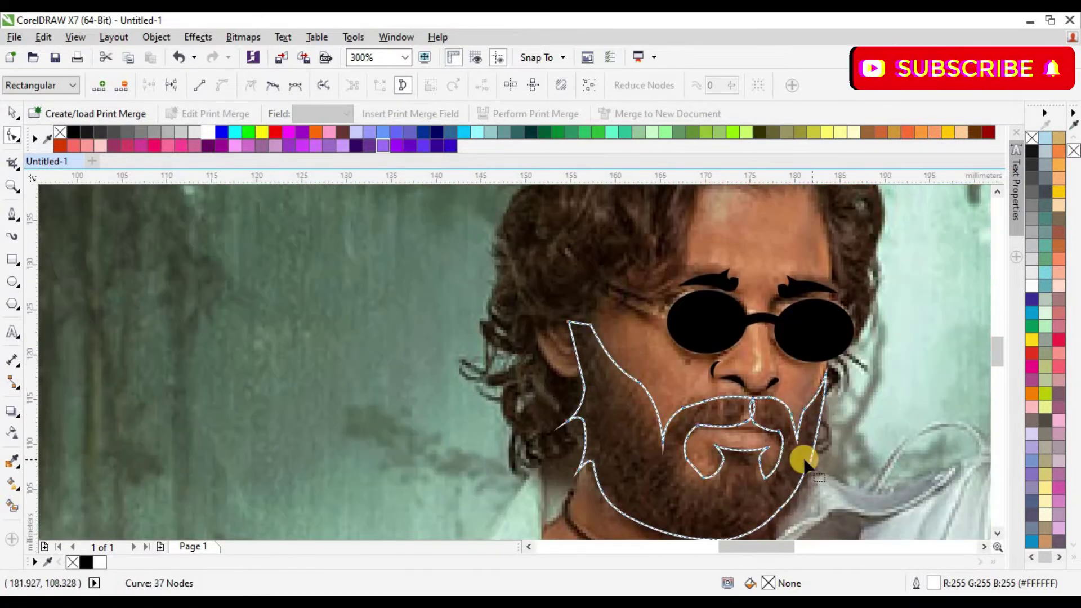
click(75, 133)
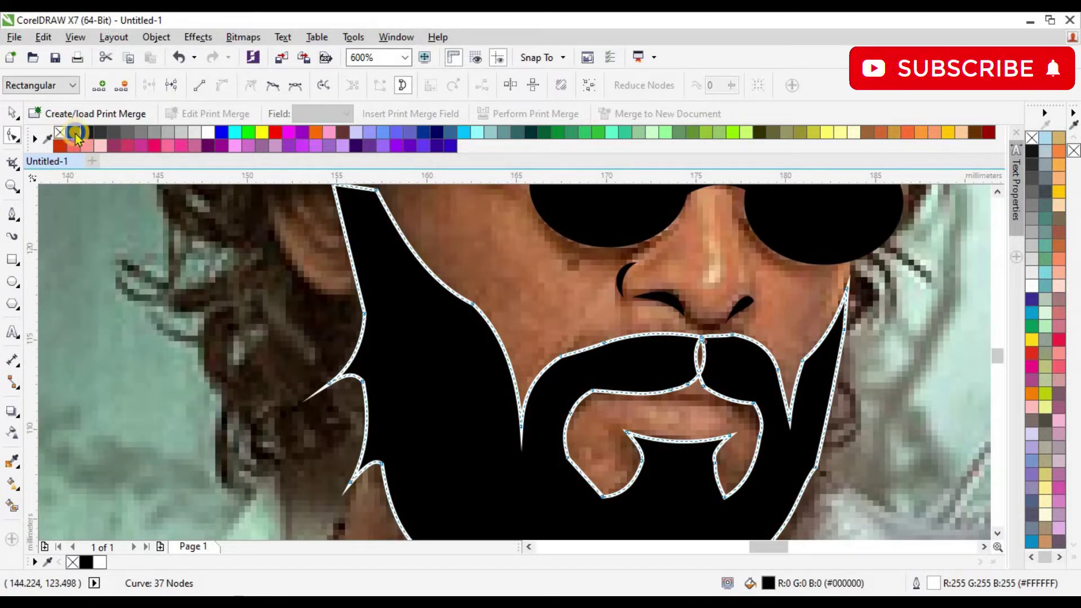
right_click(61, 129)
scroll(434, 282, down, 2)
click(12, 114)
click(491, 385)
scroll(473, 329, up, 1)
scroll(548, 283, up, 1)
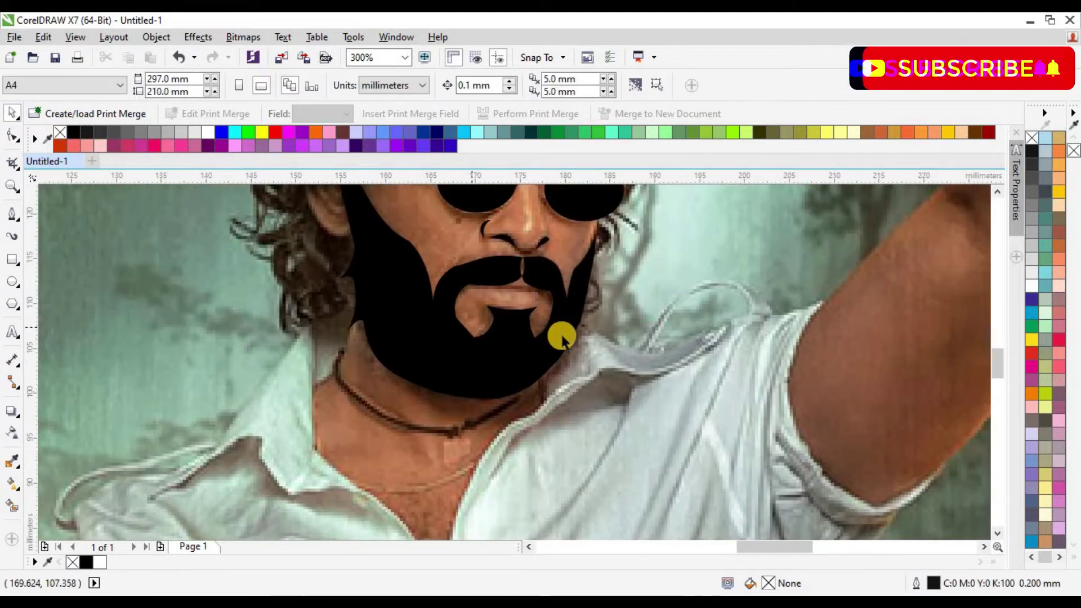
scroll(531, 294, down, 1)
scroll(536, 302, up, 3)
scroll(415, 322, down, 3)
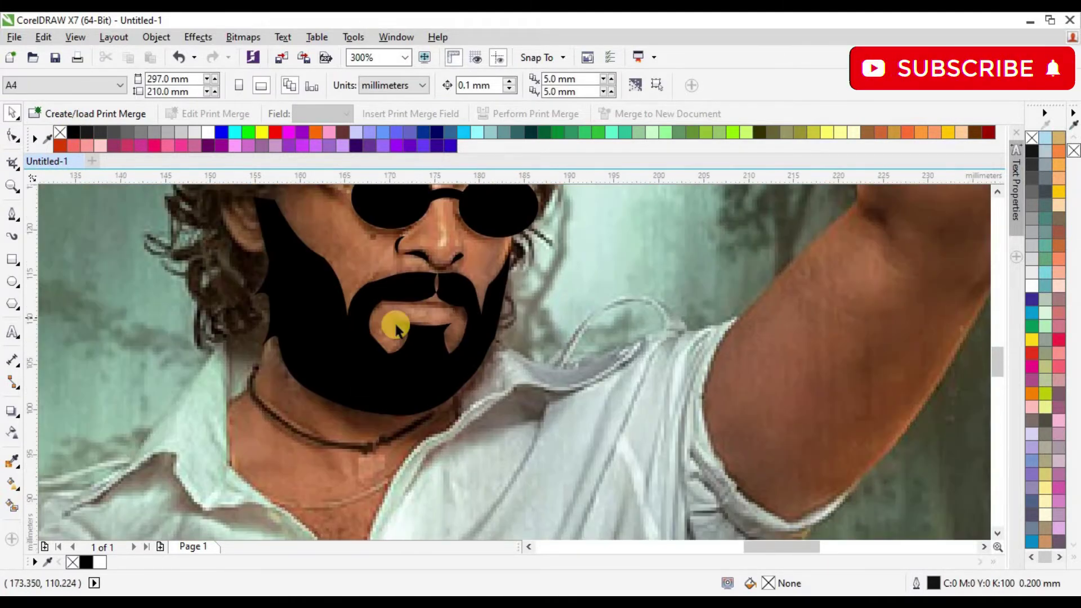
scroll(398, 315, up, 1)
scroll(401, 317, down, 4)
scroll(474, 323, up, 4)
click(11, 213)
click(167, 243)
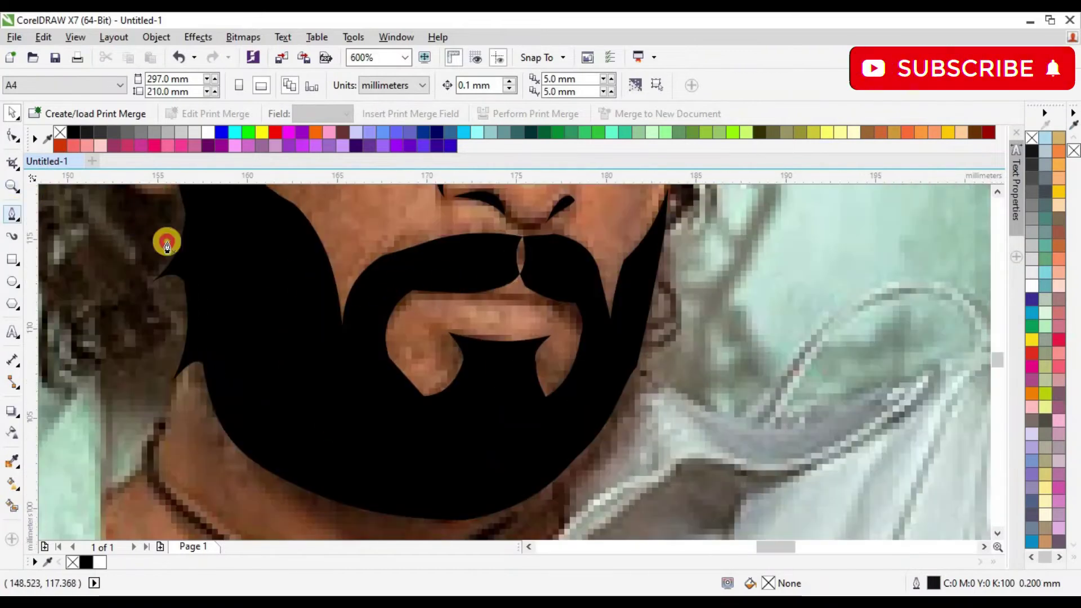
click(167, 244)
click(560, 309)
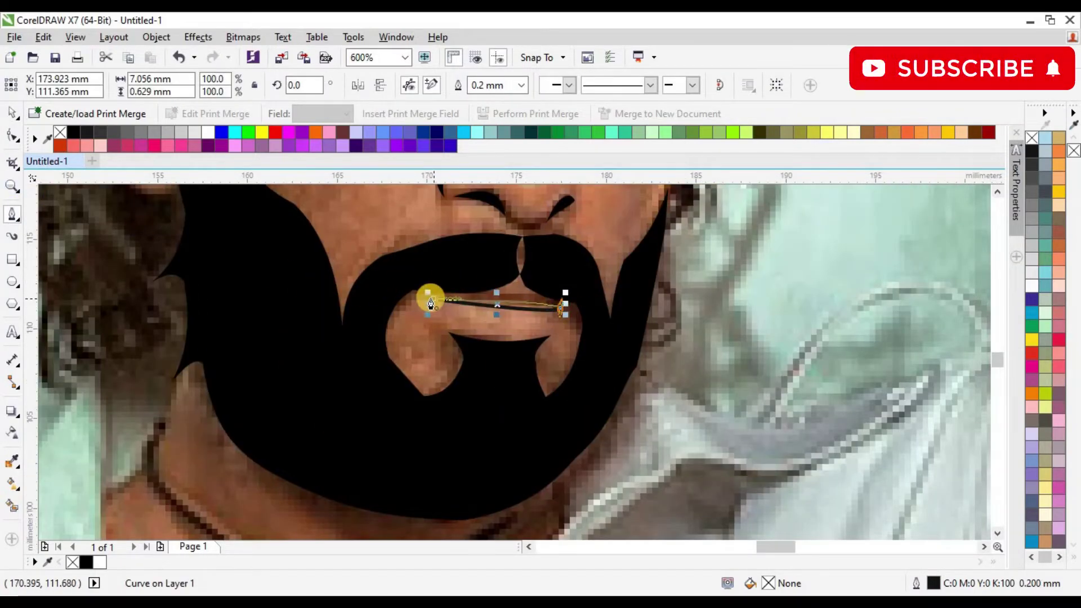
key(ctrl+z)
Step: Draw a thin closed two-node shape along the line between the lips and bow one edge downward
click(437, 302)
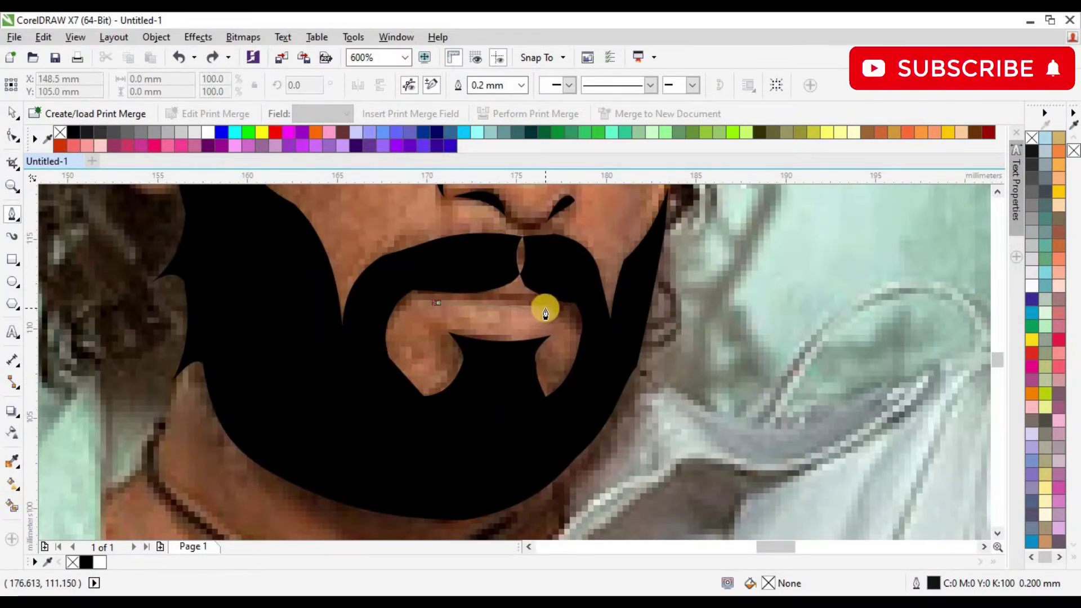
click(545, 306)
click(13, 136)
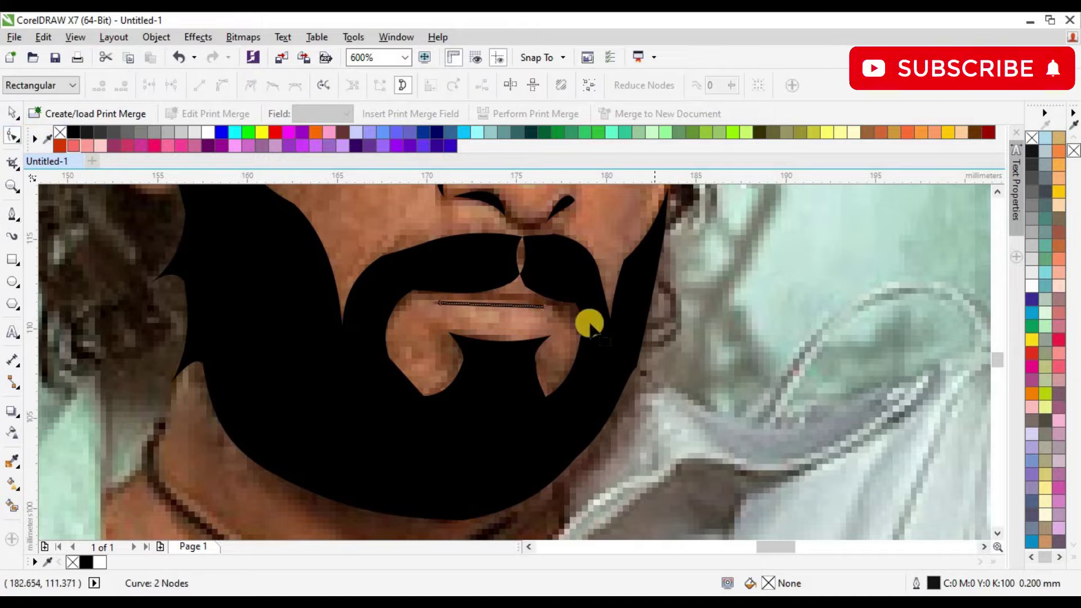
scroll(591, 324, up, 2)
mouse_move(393, 293)
mouse_down()
mouse_move(391, 304)
mouse_move(394, 293)
mouse_up()
Step: Nudge the lip line up and right to about X 174.37 mm, Y 111.81 mm, under the moustache, and deselect it
click(12, 113)
key(Up)
key(Up)
key(Up)
key(Up)
key(Up)
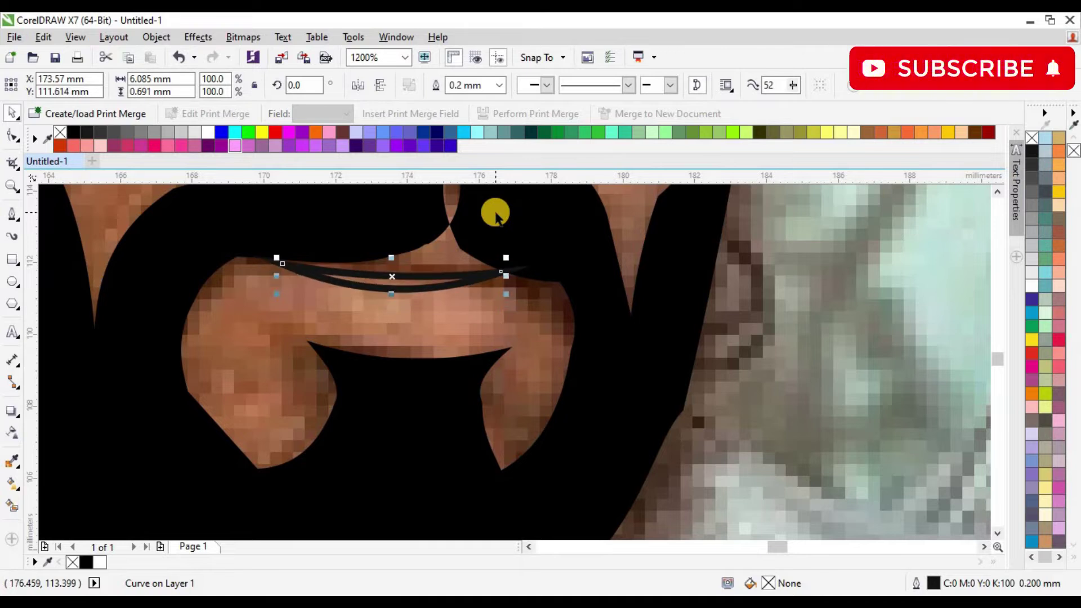
key(Right)
key(Right)
key(Right)
key(Right)
key(Right)
key(Right)
key(Right)
key(Up)
key(Up)
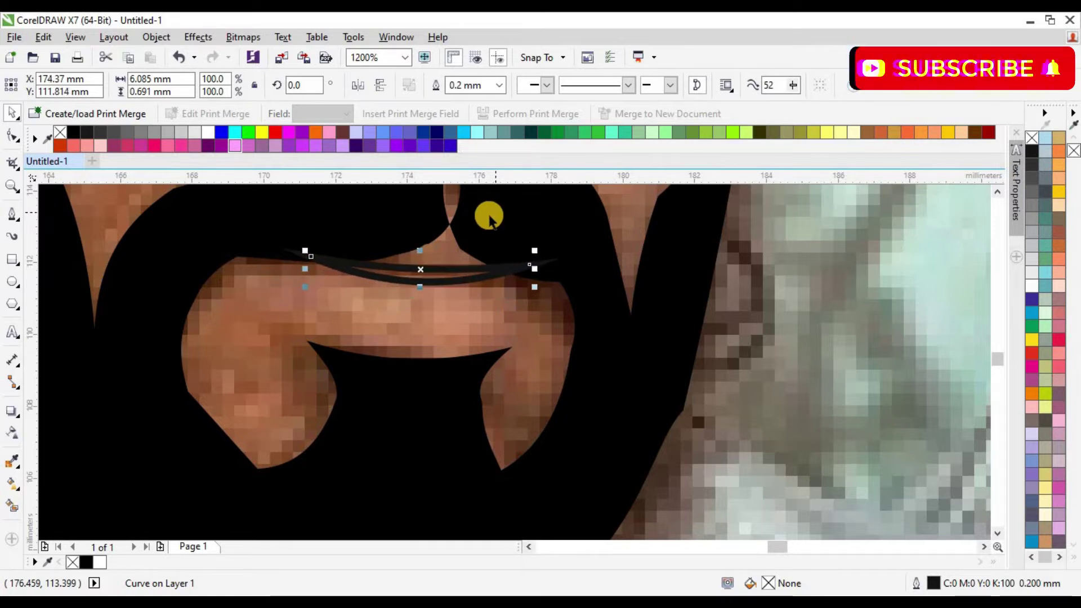
scroll(224, 246, down, 10)
key(Escape)
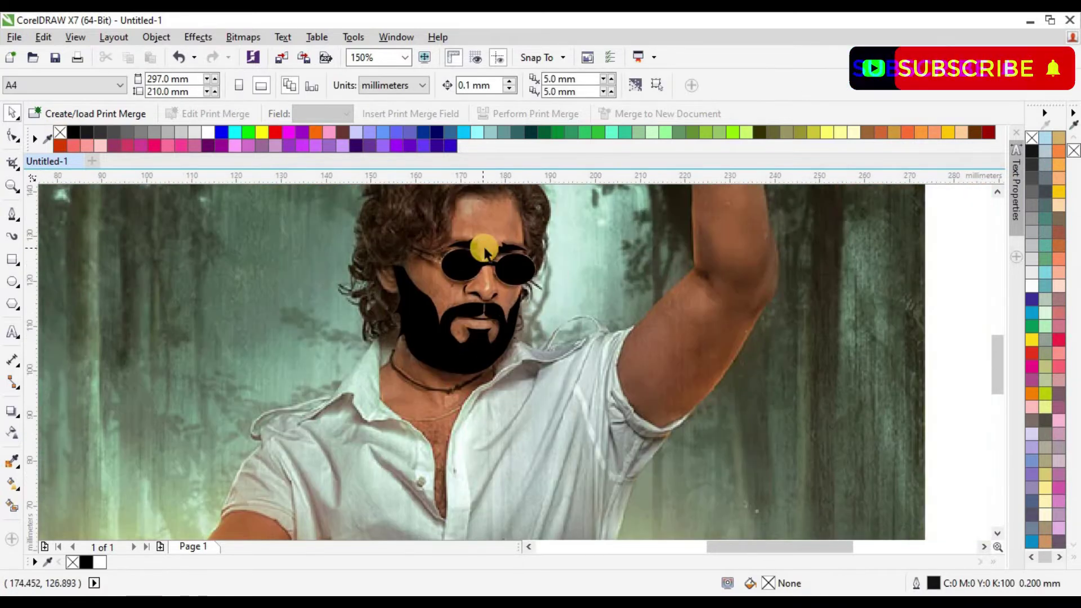
Step: Trace a closed straight-segment outline about 23 × 23 mm around the front hair lock, from the crown past the forehead to the left eyebrow
scroll(481, 243, up, 2)
scroll(438, 239, down, 2)
drag(1000, 367, 1000, 340)
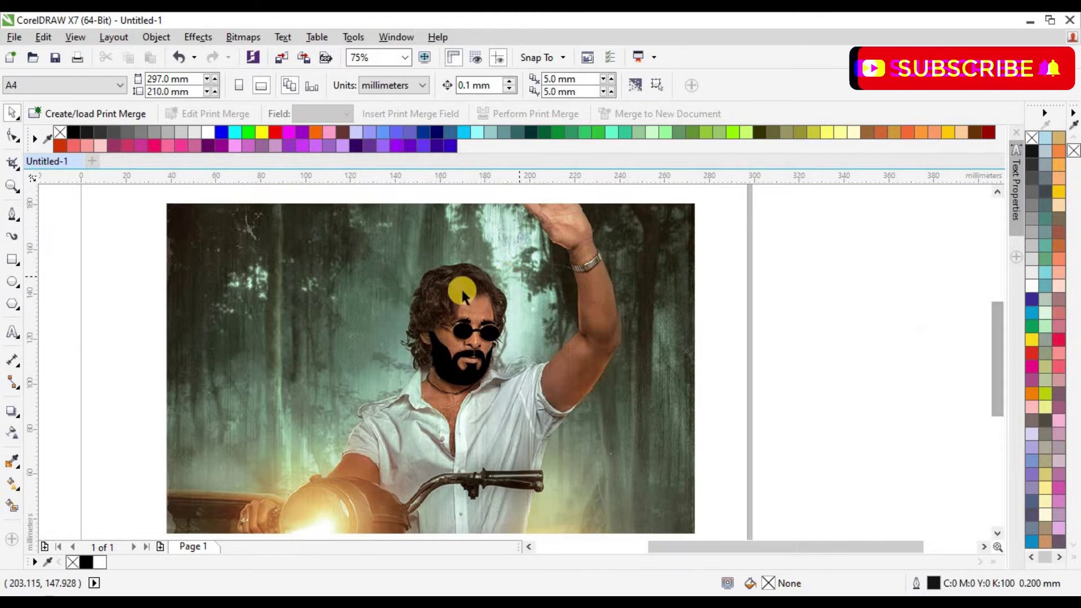
scroll(462, 288, up, 3)
scroll(472, 325, down, 3)
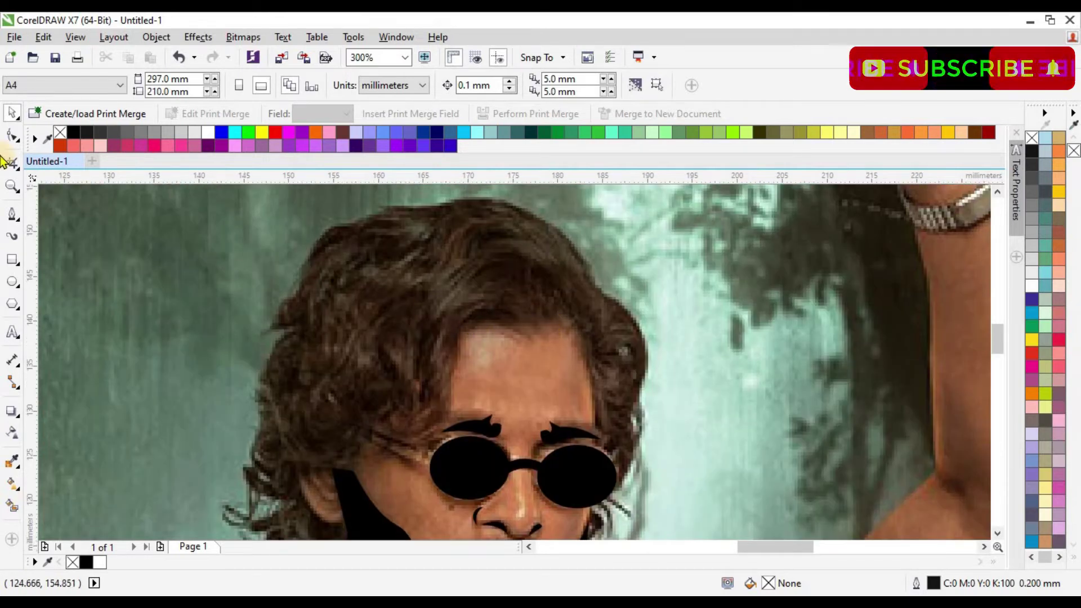
click(11, 214)
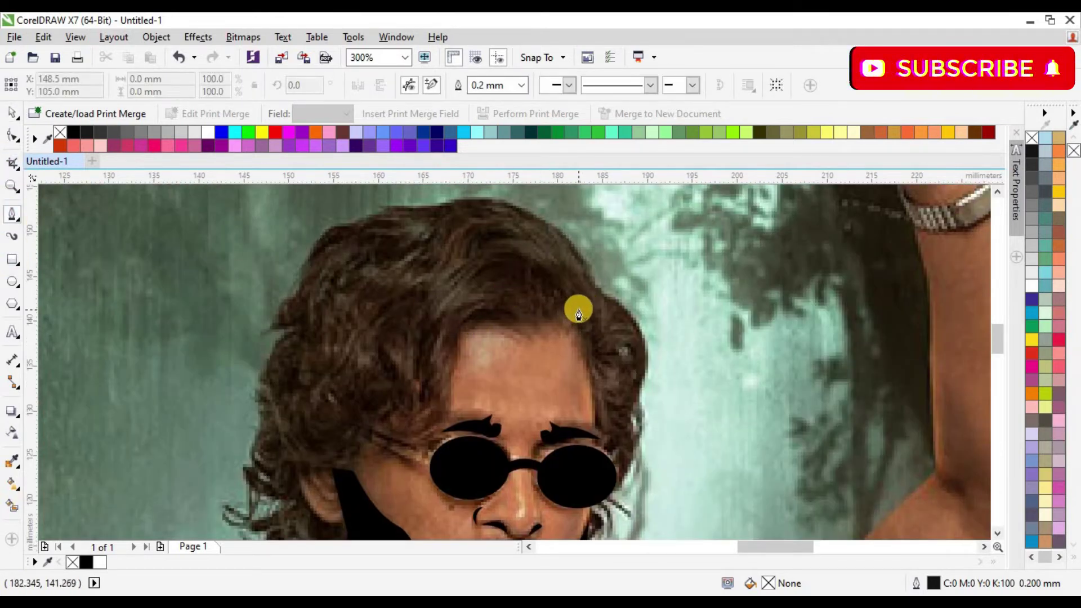
click(504, 237)
click(469, 260)
click(426, 316)
click(422, 390)
click(364, 423)
click(405, 445)
click(449, 411)
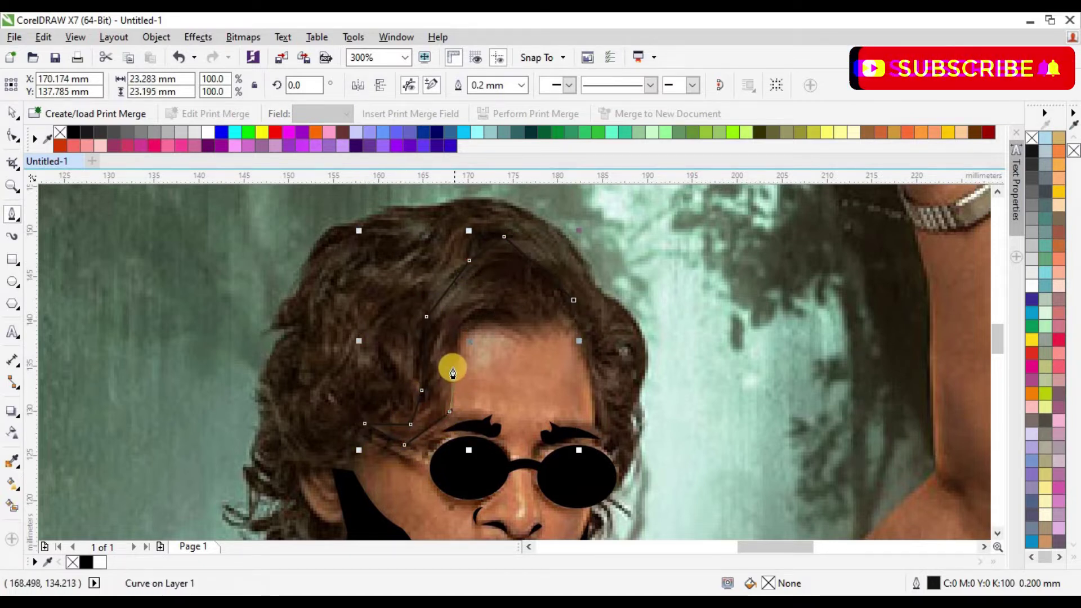
click(455, 325)
click(516, 320)
click(574, 300)
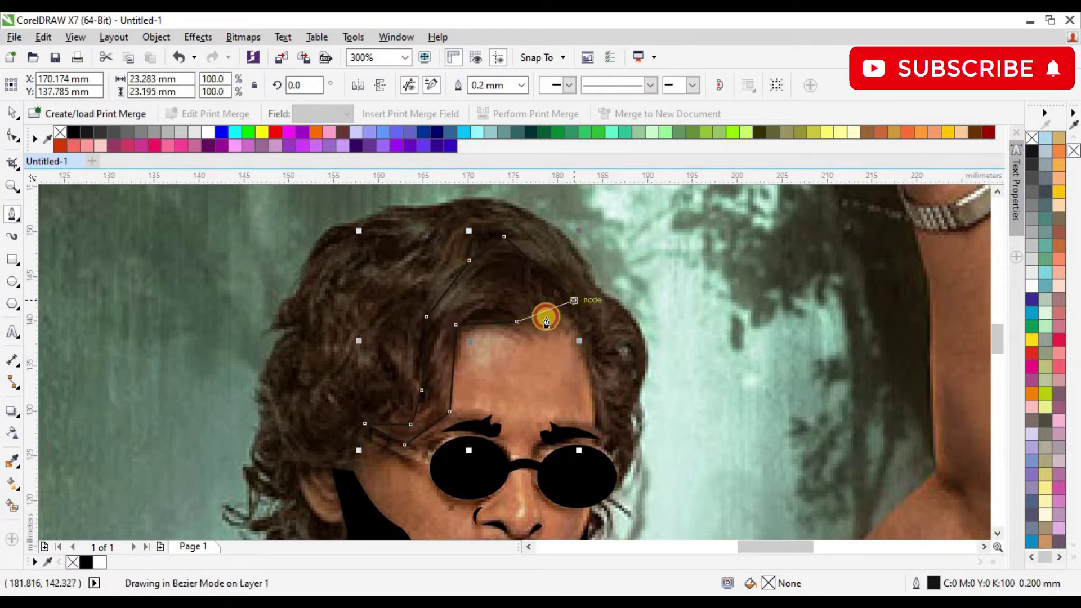
Step: Start outlining the hair at the right side of the forehead, from its top down towards the glasses
scroll(465, 350, up, 1)
scroll(487, 333, down, 1)
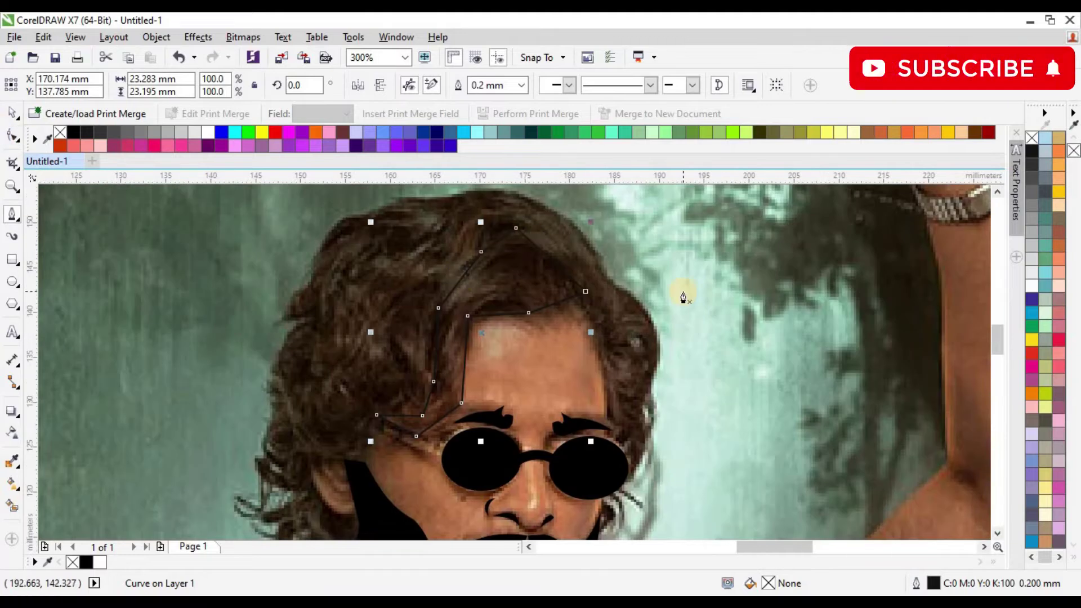
scroll(632, 317, up, 1)
scroll(586, 244, down, 1)
click(581, 242)
click(581, 274)
click(577, 309)
click(596, 410)
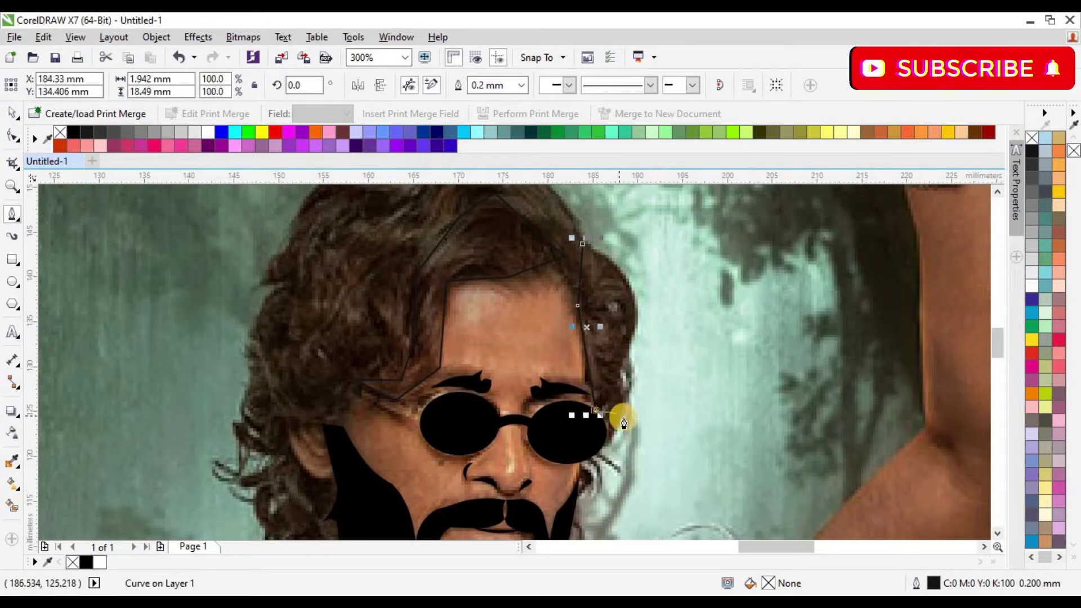
key(ctrl+z)
click(598, 404)
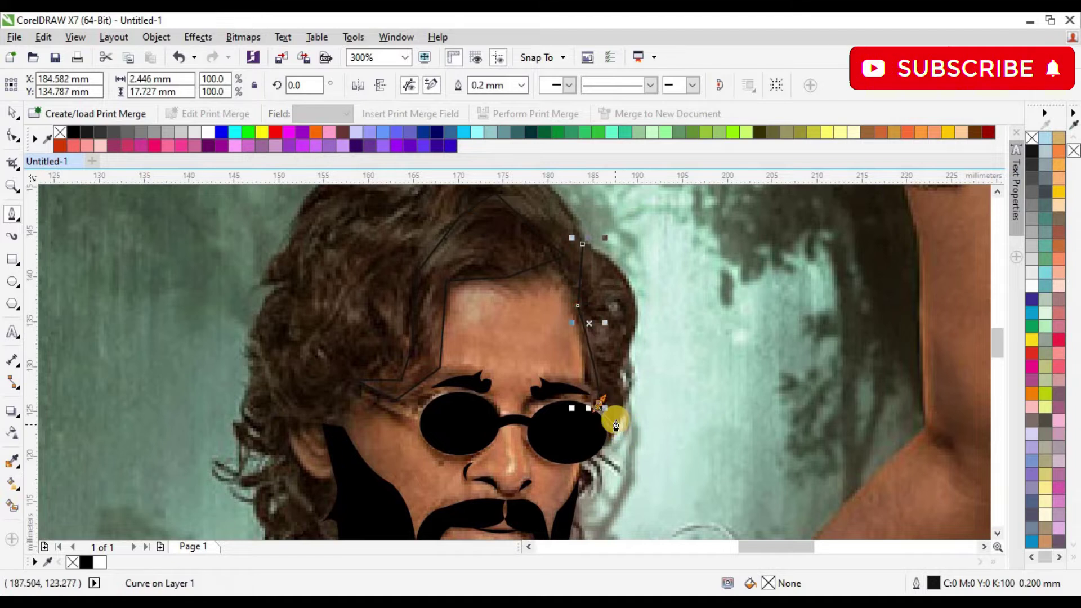
key(ctrl+z)
Step: Close the right-side hair outline around the lens edge and outer hair, about 5.8 × 21.6 mm, and make its outline white
scroll(612, 420, up, 2)
scroll(580, 410, down, 1)
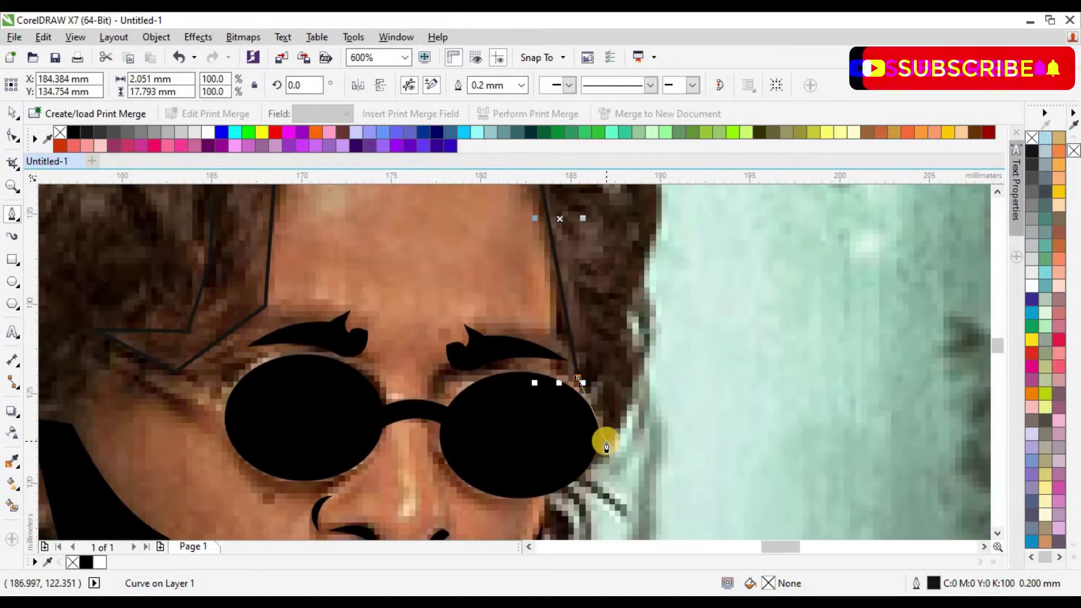
click(606, 449)
click(643, 349)
scroll(649, 253, down, 2)
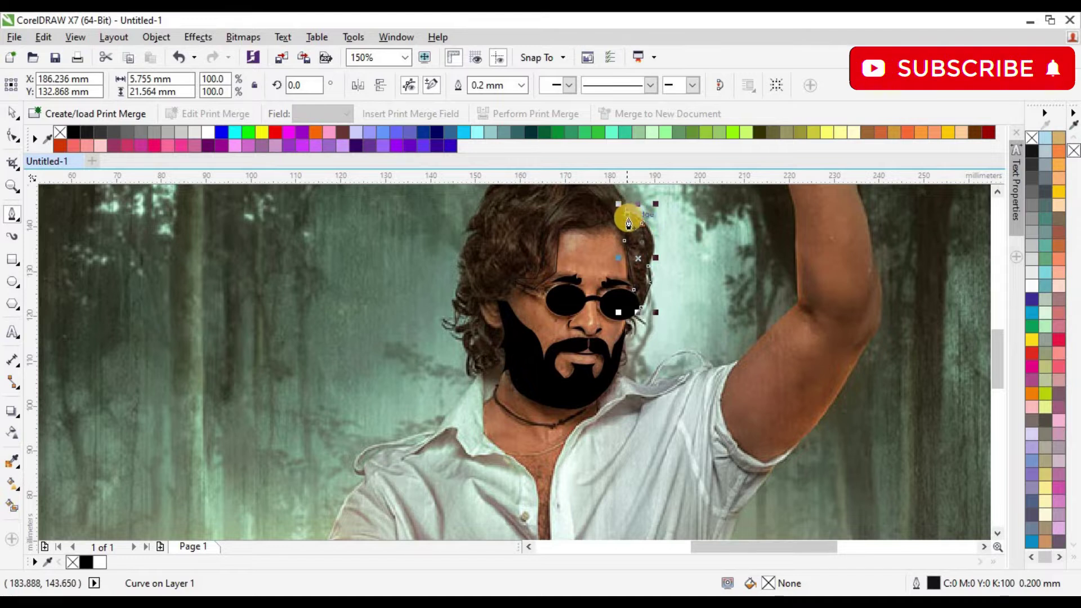
scroll(585, 242, up, 1)
right_click(209, 131)
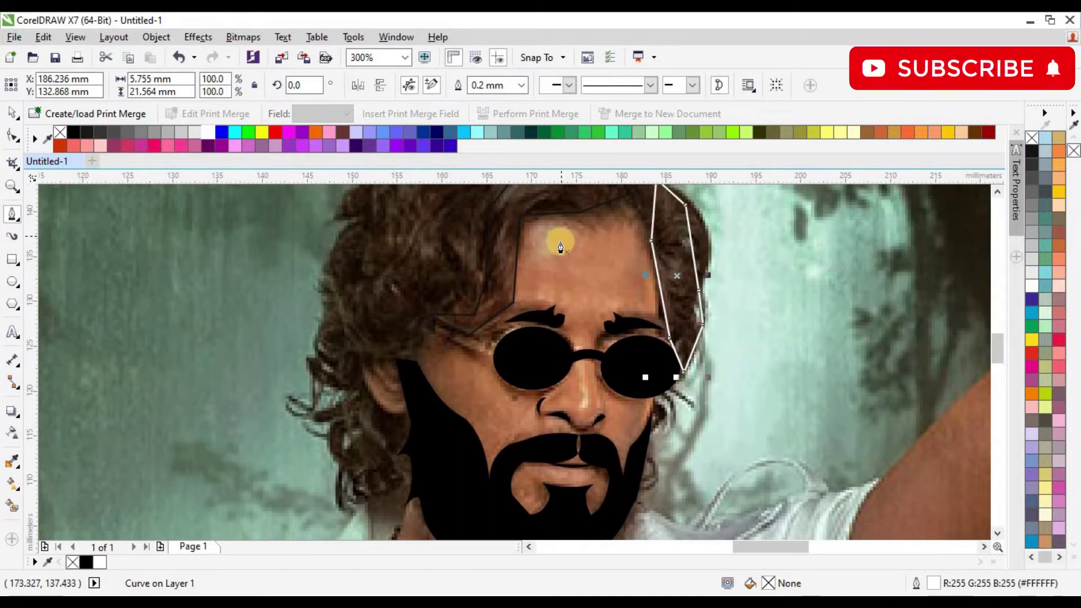
scroll(557, 239, down, 3)
scroll(506, 241, up, 3)
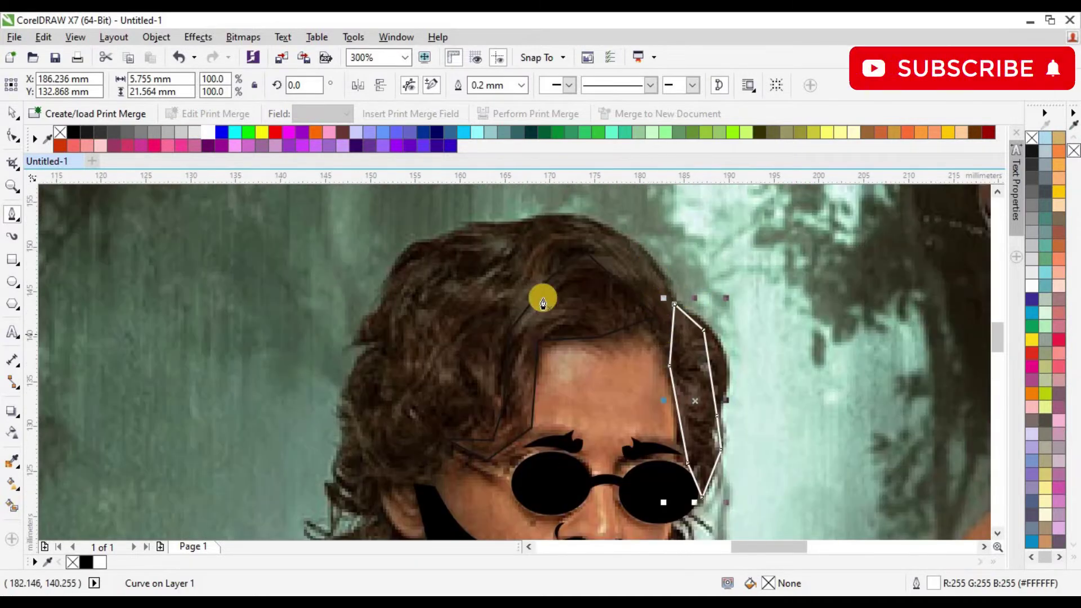
Step: Select all nodes of the right-side hair shape and curve its outer and forehead edges to follow the hair
click(13, 135)
click(650, 301)
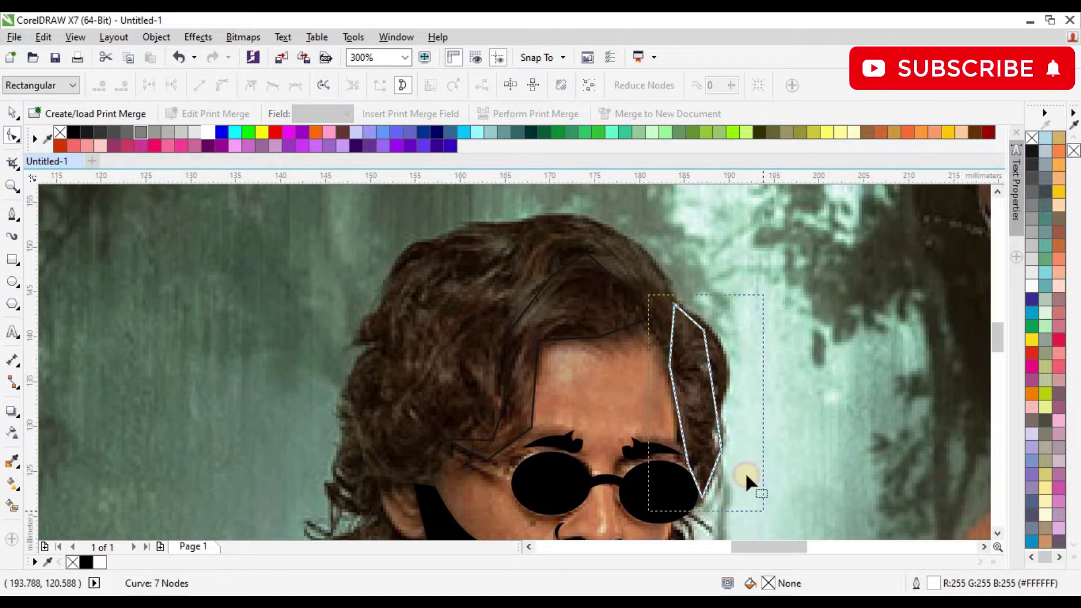
drag(745, 473, 764, 511)
scroll(711, 446, up, 1)
drag(709, 297, 742, 284)
drag(678, 197, 708, 262)
drag(762, 304, 757, 308)
drag(635, 271, 606, 262)
drag(645, 421, 650, 395)
drag(726, 468, 716, 470)
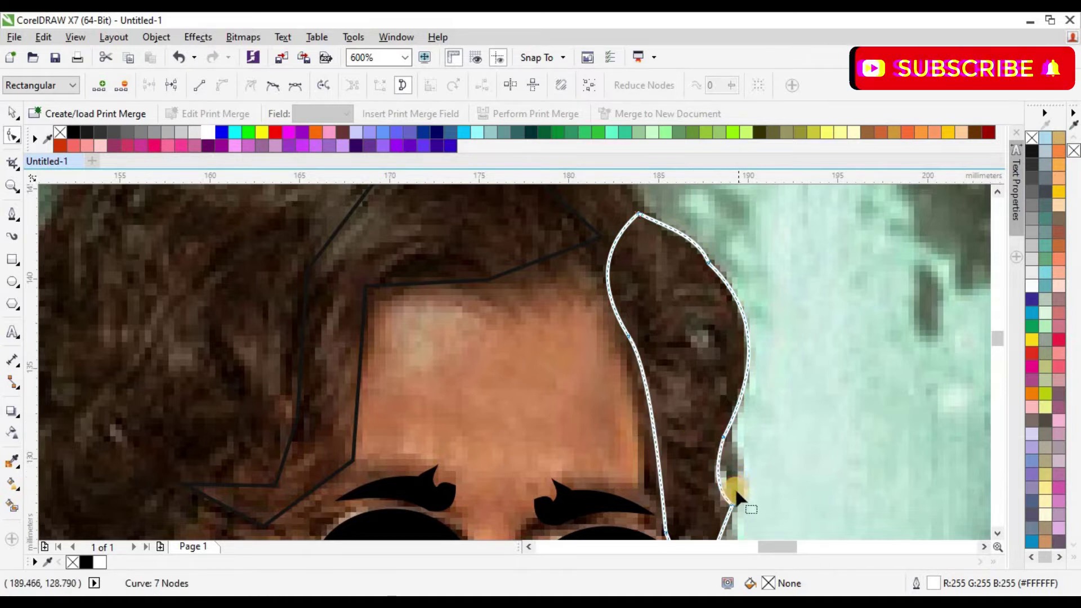
Step: Curve the lower end of the right-side hair shape down to its tip at the glasses and refine its edge
scroll(738, 488, down, 1)
scroll(771, 509, up, 1)
drag(998, 339, 991, 349)
mouse_move(675, 334)
mouse_down()
mouse_move(678, 354)
mouse_move(651, 369)
mouse_up()
click(660, 372)
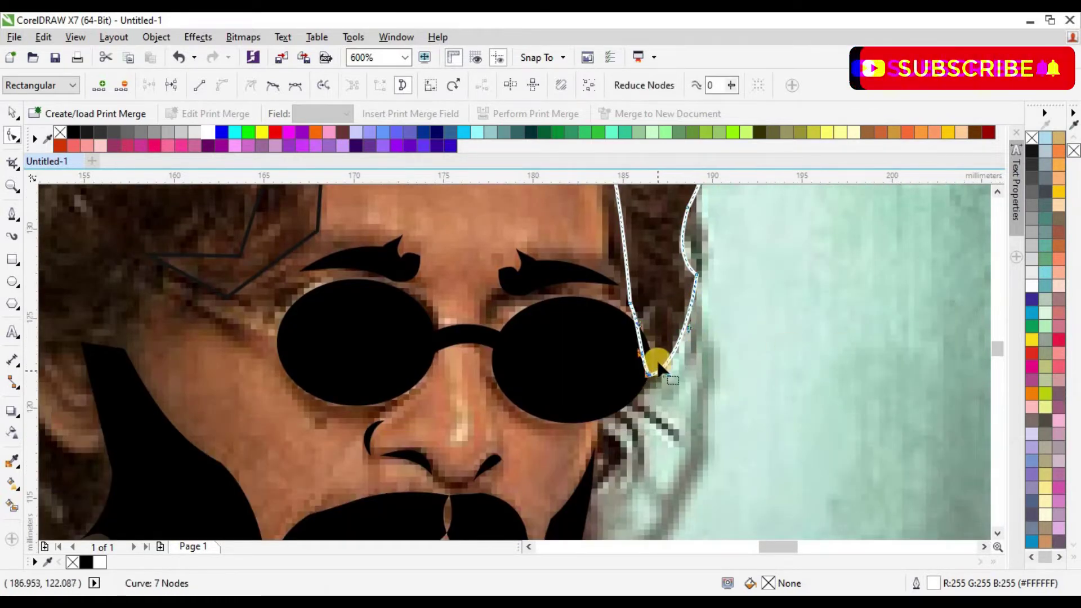
scroll(627, 247, down, 2)
drag(644, 219, 645, 227)
Step: Convert all segments of the front hair lock to curves and bow the right part of its hairline downward
scroll(652, 223, down, 2)
scroll(639, 197, up, 3)
scroll(534, 239, down, 2)
click(508, 236)
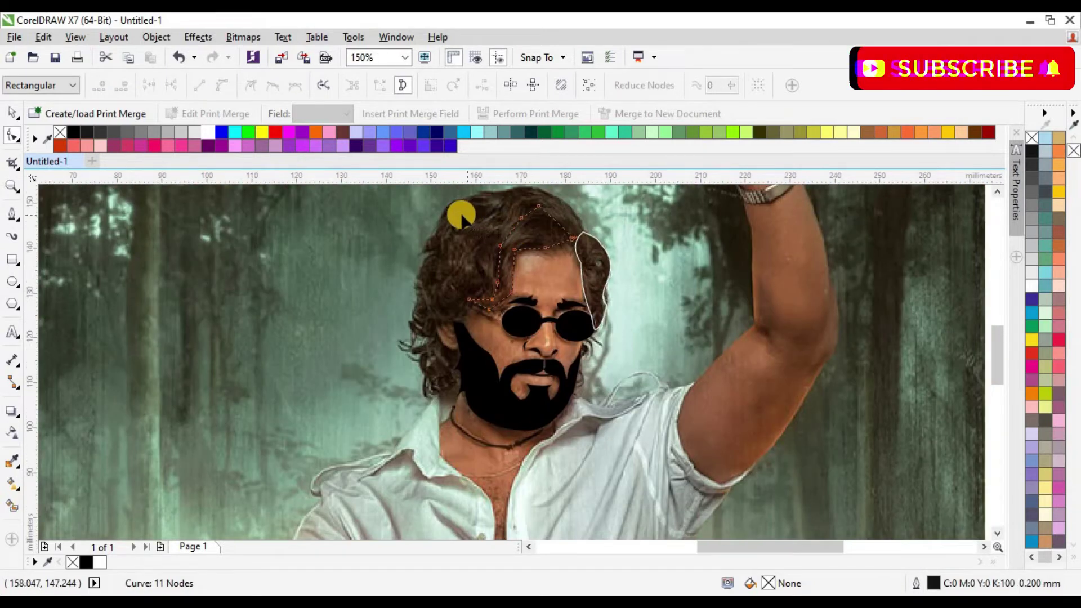
drag(595, 321, 600, 324)
drag(403, 190, 638, 327)
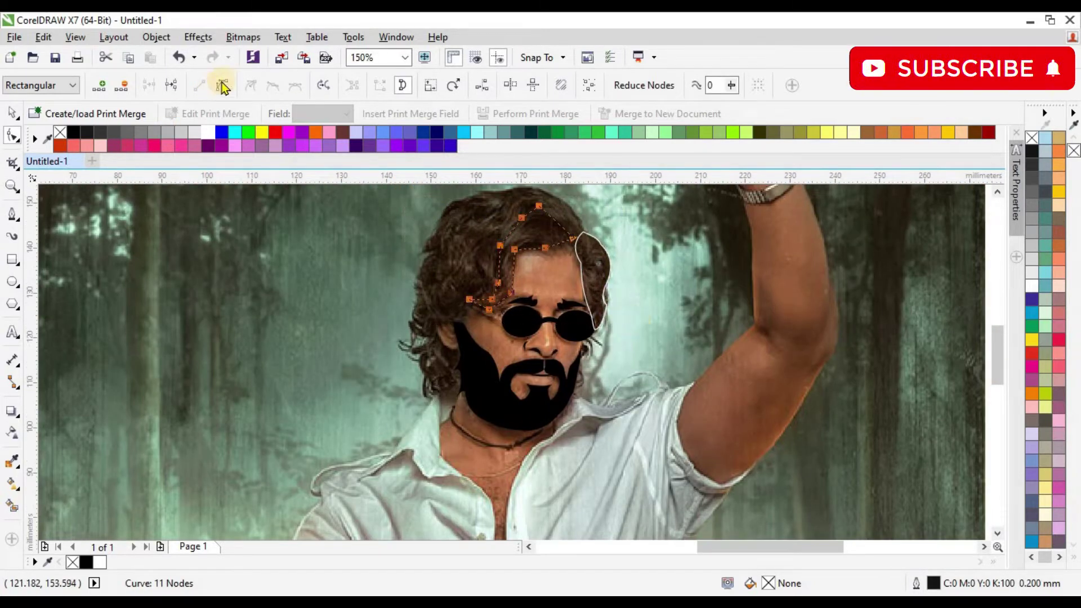
click(222, 84)
scroll(527, 241, up, 1)
scroll(528, 242, up, 2)
drag(632, 249, 644, 268)
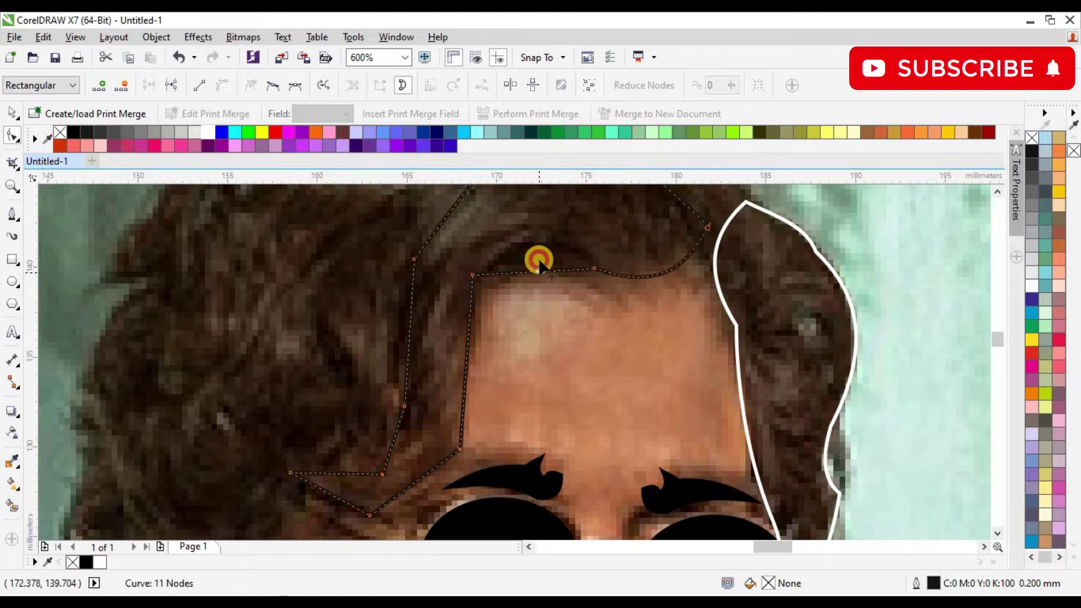
Step: Curve the front lock's forehead side and both edges of its pointed lower end above the left eyebrow
drag(469, 347, 478, 349)
drag(419, 480, 426, 491)
mouse_move(333, 496)
mouse_down()
mouse_move(328, 504)
mouse_move(340, 490)
mouse_up()
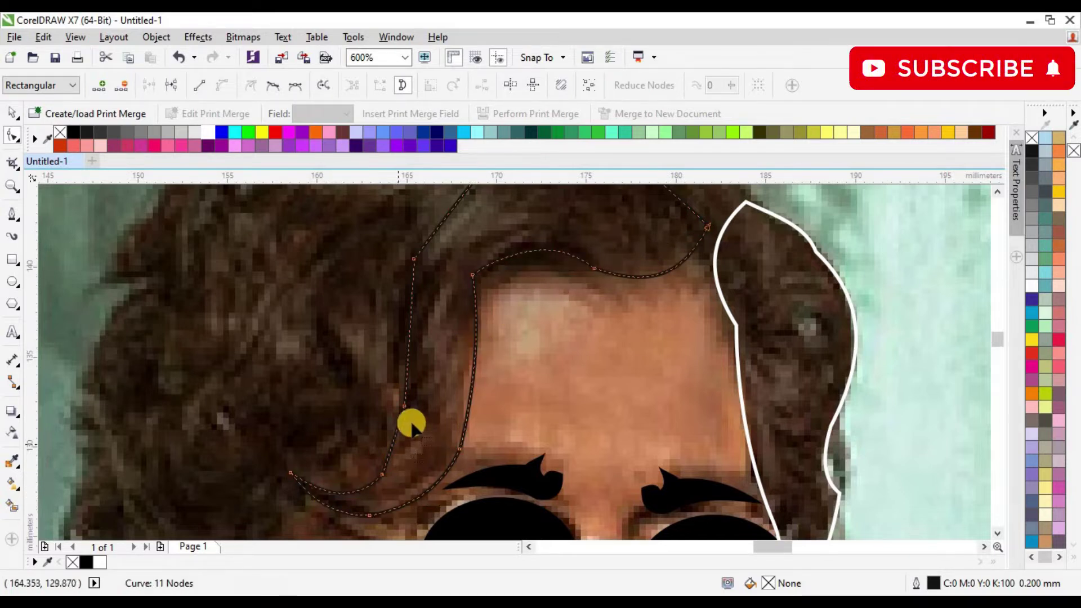
Step: Curve the front lock's outer left edge inward and adjust its middle node and handles into a smooth wave
drag(391, 438, 403, 441)
drag(409, 346, 421, 343)
drag(405, 406, 414, 407)
drag(434, 353, 432, 349)
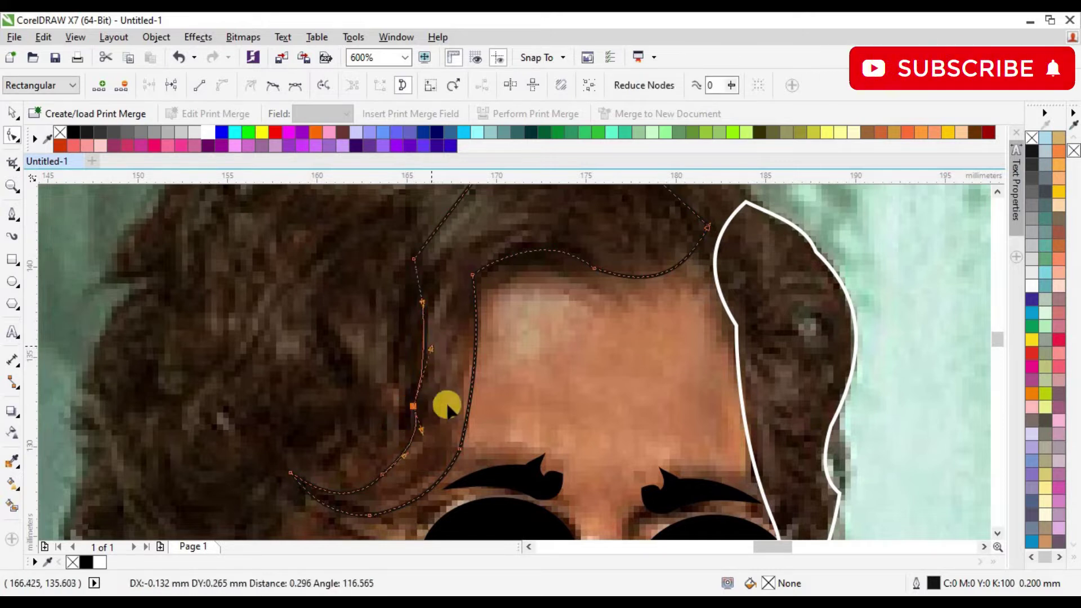
drag(423, 431, 404, 438)
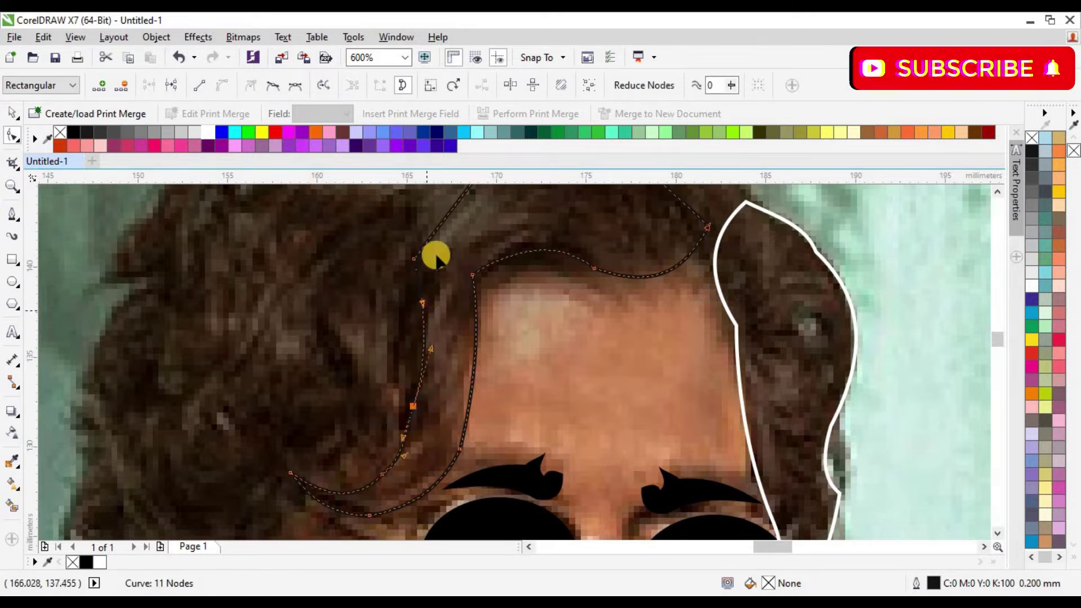
Step: Round the upper edges of the front hair lock along the crown and make its outline white
scroll(463, 224, down, 2)
drag(463, 217, 453, 208)
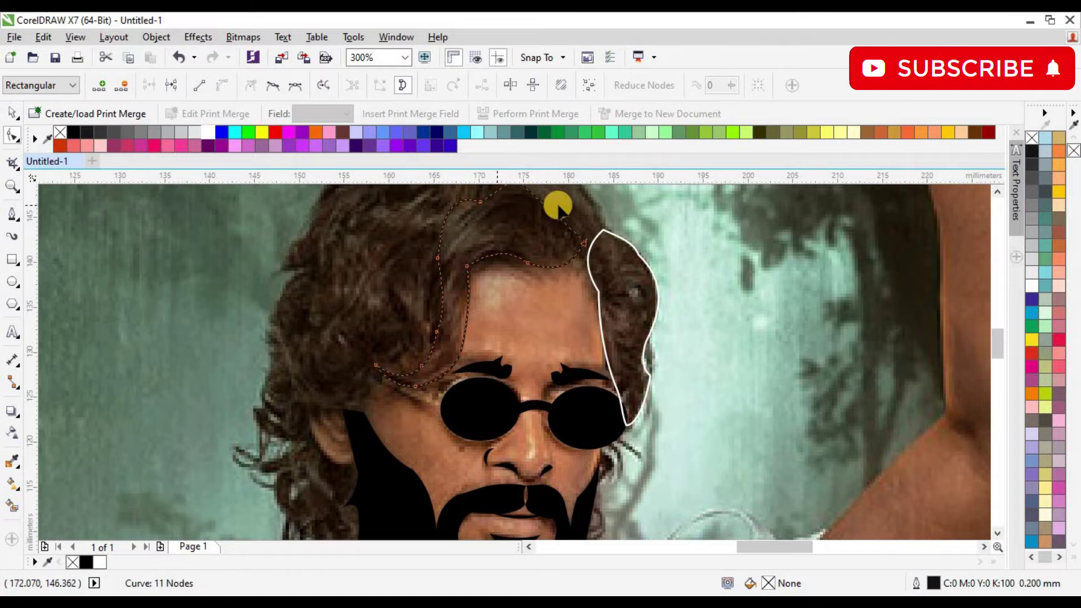
scroll(999, 342, up, 3)
scroll(471, 397, up, 2)
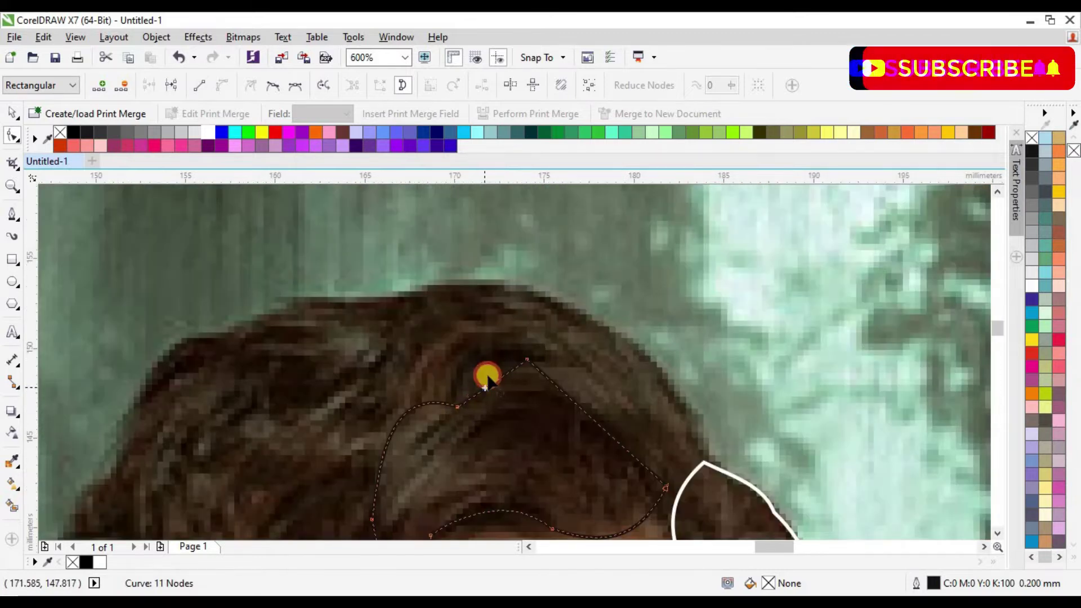
drag(574, 406, 624, 381)
scroll(587, 421, down, 5)
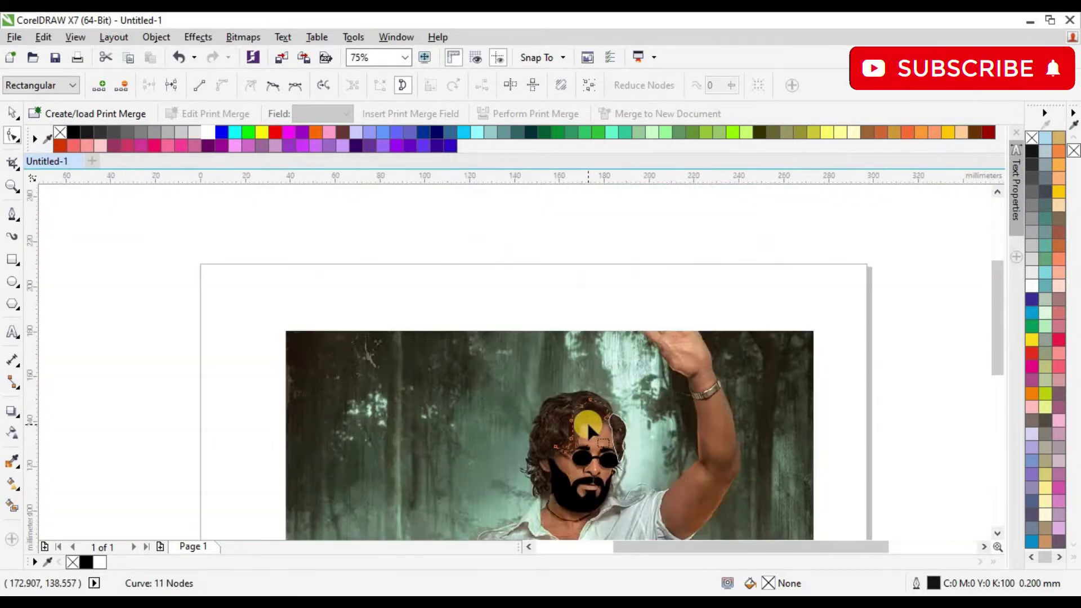
scroll(587, 422, up, 2)
right_click(208, 134)
scroll(412, 262, down, 2)
scroll(397, 321, up, 2)
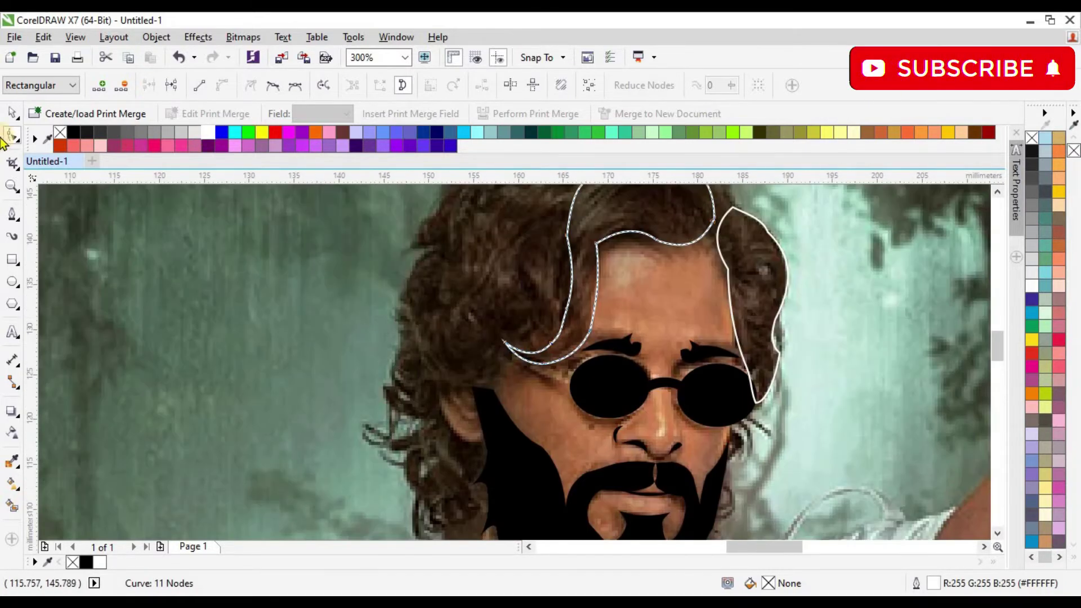
Step: Draw an ellipse about 31.3 × 20.2 mm with a white outline and position it over the top of the hair
click(16, 115)
scroll(210, 194, down, 1)
drag(996, 360, 996, 343)
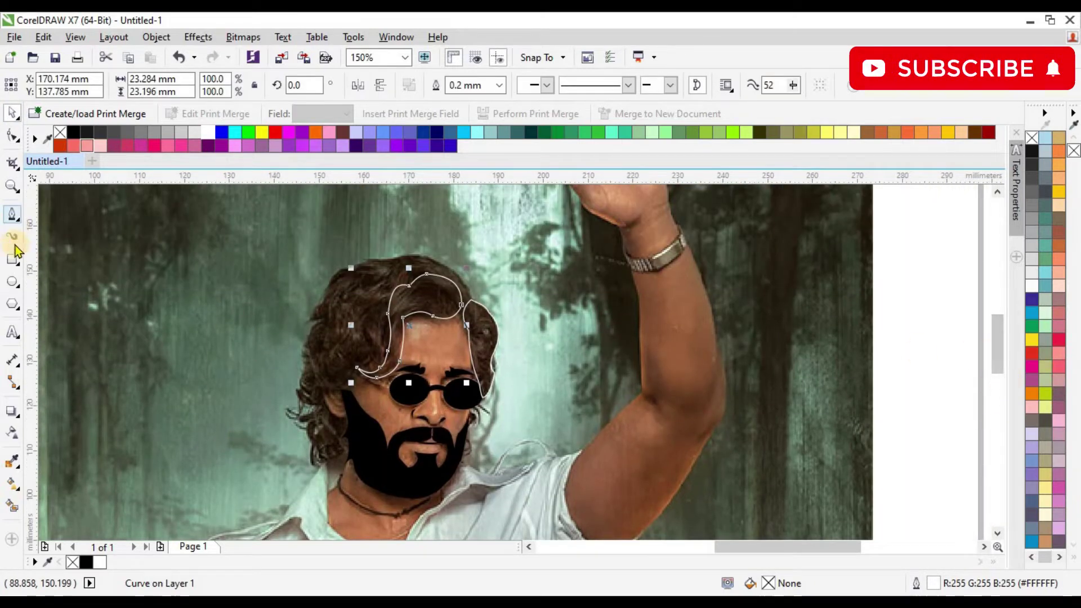
click(12, 281)
drag(332, 265, 472, 355)
right_click(204, 135)
click(401, 307)
drag(402, 300, 402, 298)
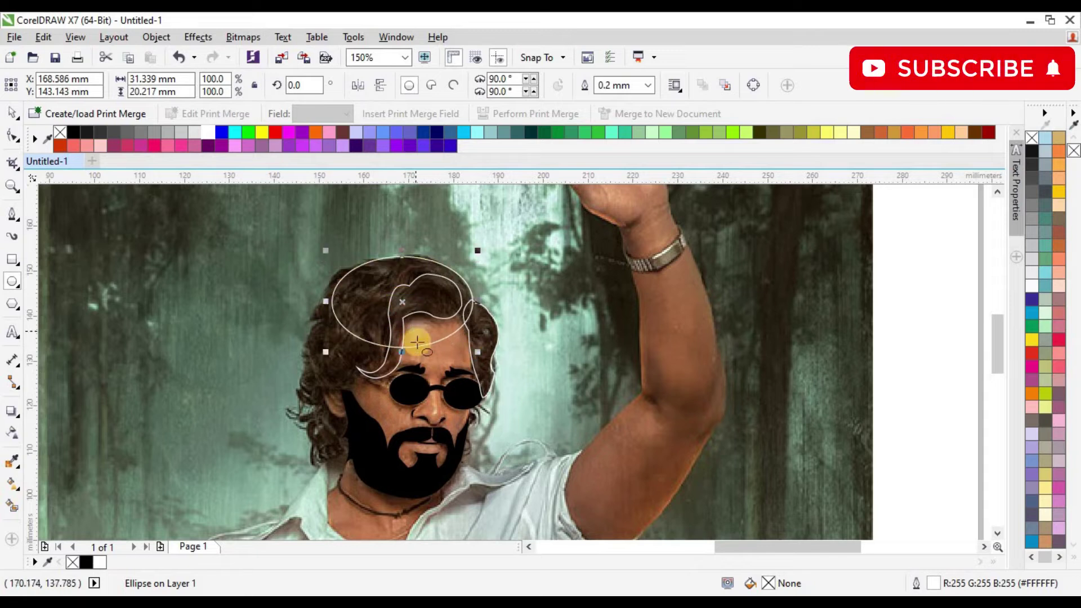
Step: Draw a white-outlined ellipse over the hair's left side and narrow it to about 18.5 × 24.1 mm
drag(248, 281, 388, 389)
right_click(208, 132)
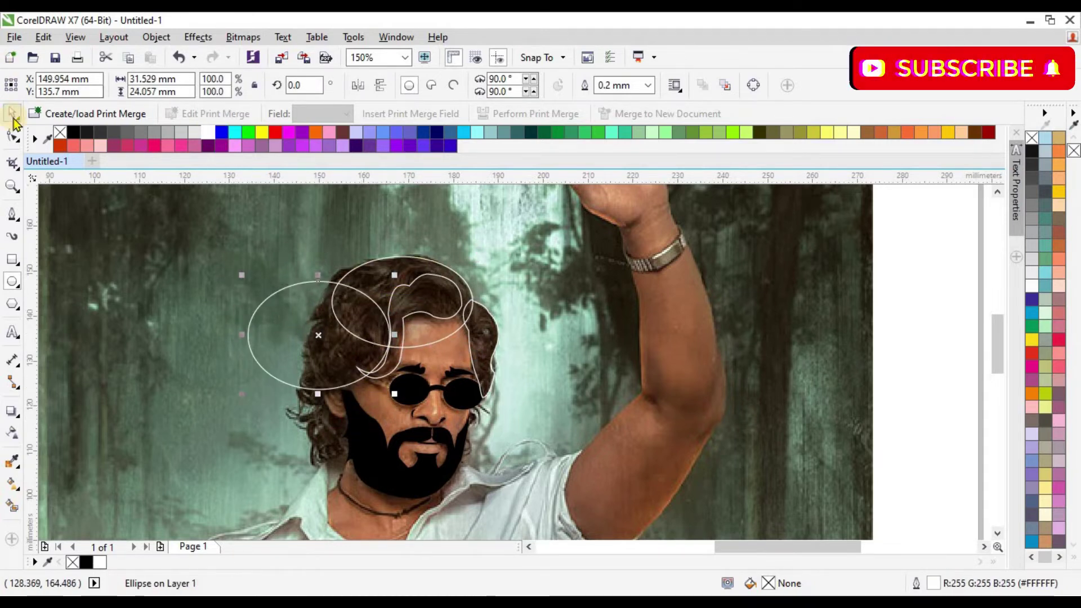
drag(225, 336, 284, 336)
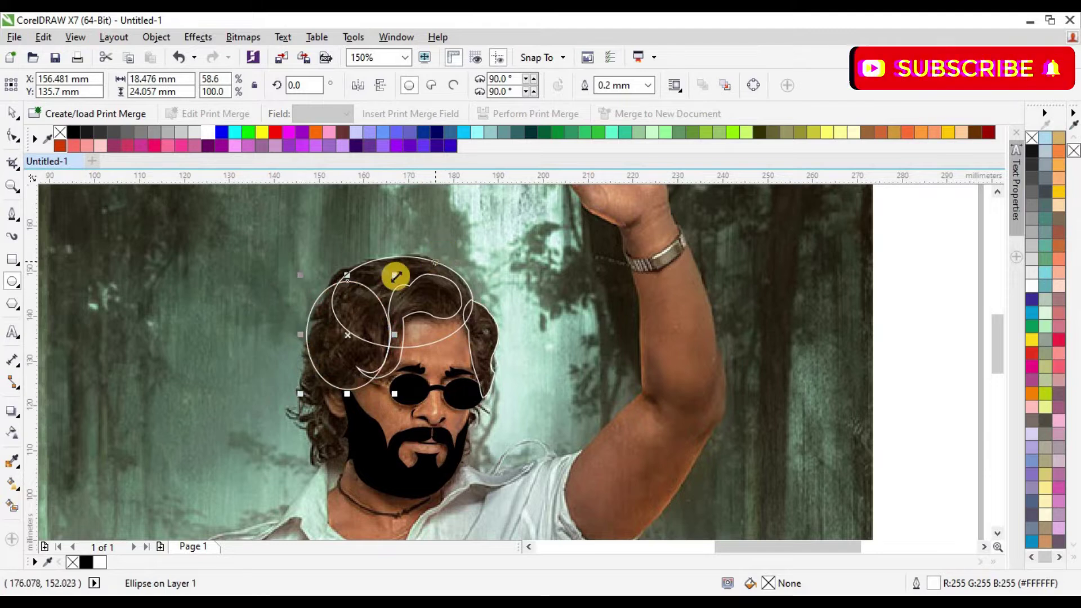
drag(421, 275, 451, 277)
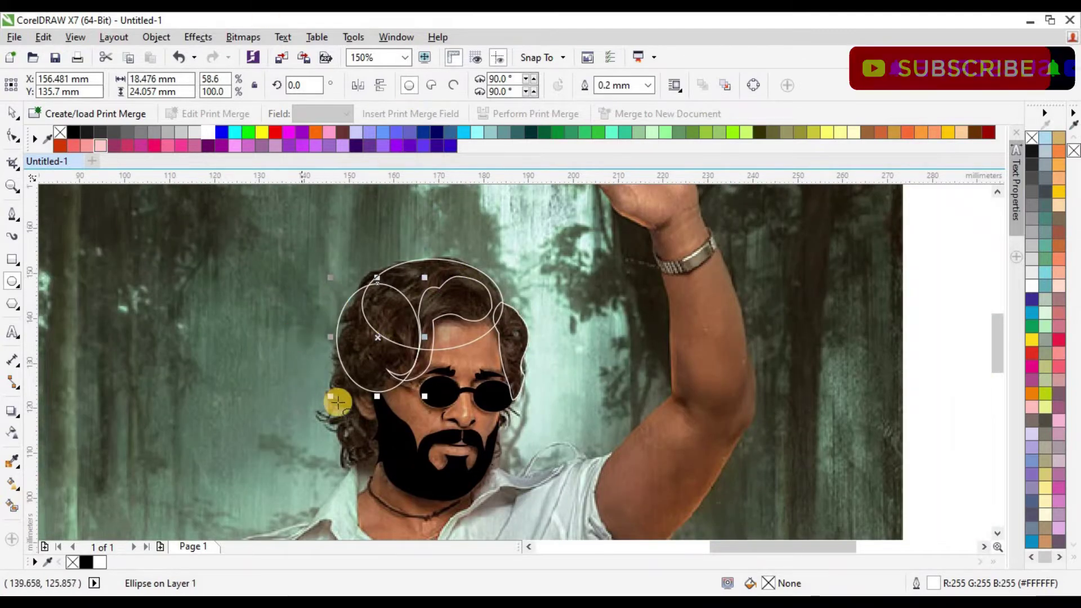
Step: Draw an upright ellipse about 9.2 × 22.1 mm over the hair beside the left ear and make its outline white
scroll(337, 401, up, 1)
drag(336, 325, 424, 529)
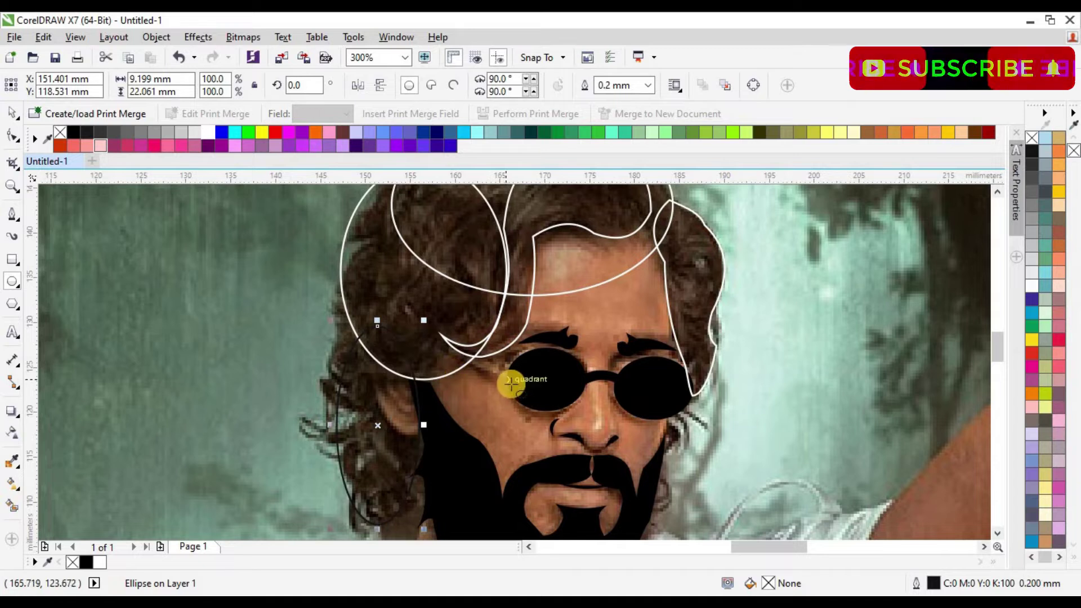
right_click(208, 132)
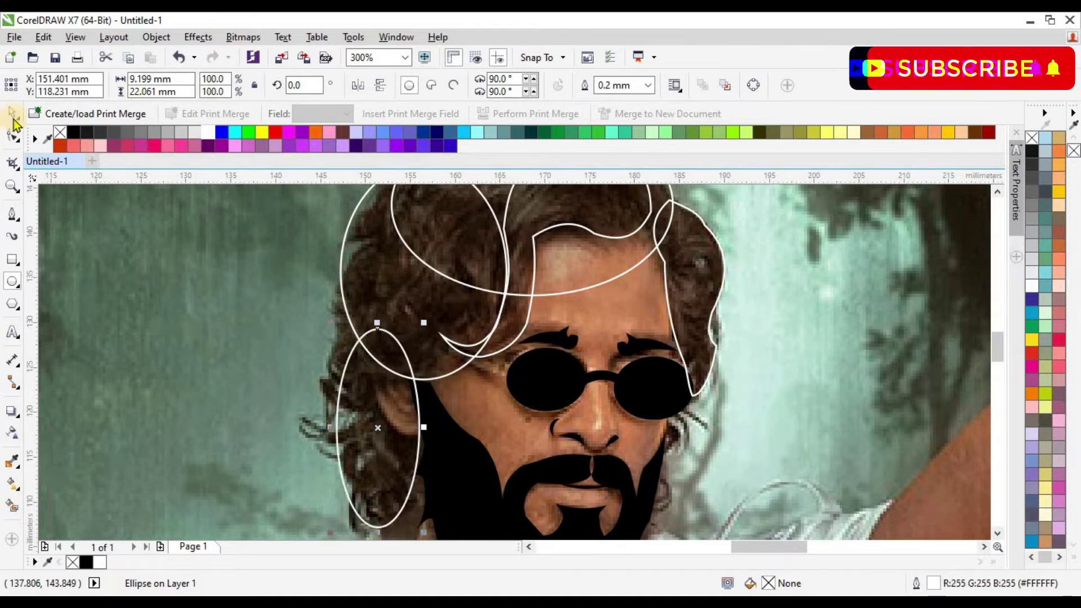
scroll(557, 281, down, 2)
Step: Convert the crown ellipse to a curve and bend its lower edge along the front lock and the forehead hairline
click(580, 274)
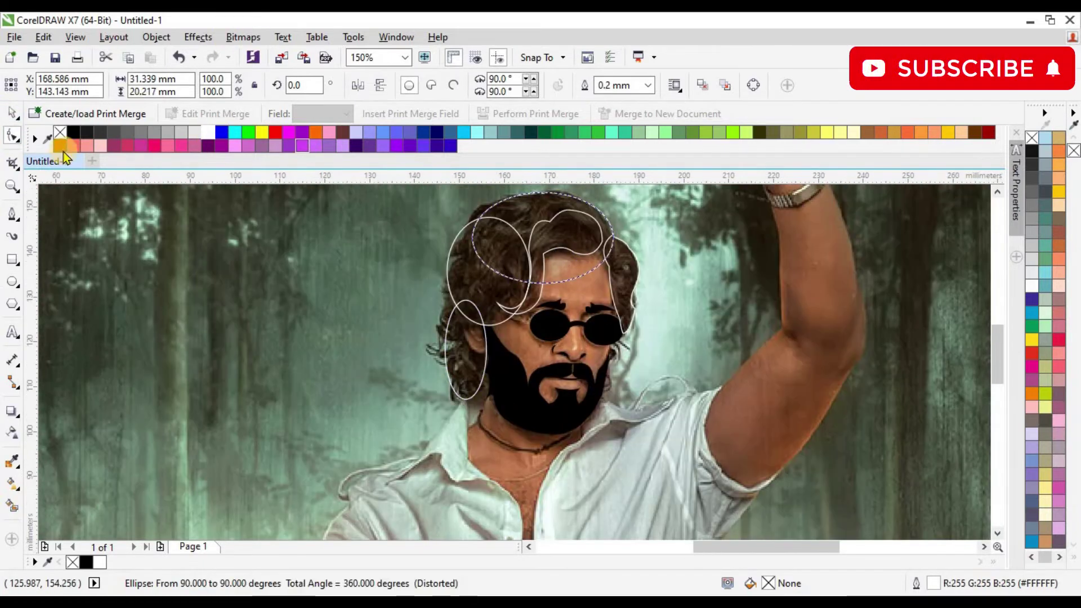
click(12, 135)
mouse_move(566, 274)
mouse_down()
mouse_move(553, 254)
mouse_move(546, 269)
mouse_up()
scroll(540, 276, up, 2)
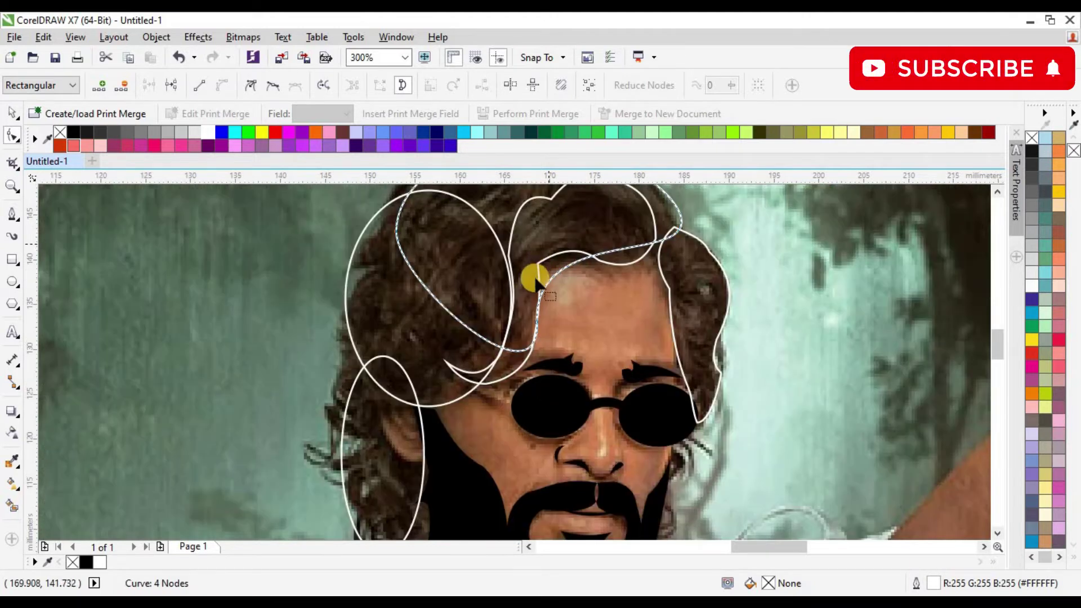
drag(521, 353, 517, 346)
drag(563, 277, 557, 272)
drag(622, 248, 626, 265)
scroll(572, 248, down, 1)
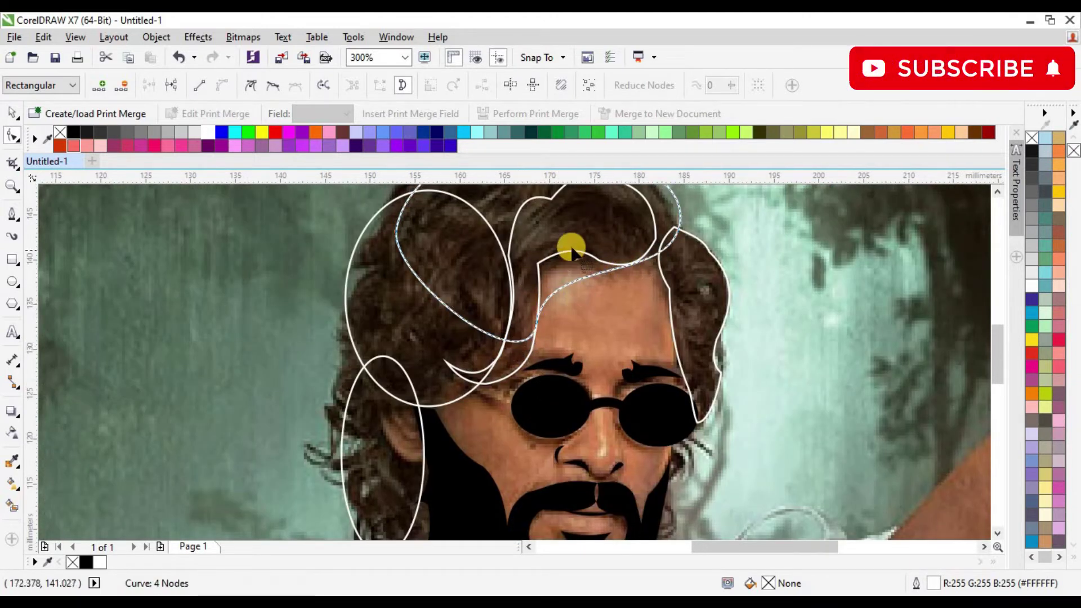
Step: Reshape the ellipse on the hair's left side, slanting its upper outer edge to follow the hair
scroll(566, 197, up, 1)
click(505, 308)
drag(353, 324, 401, 262)
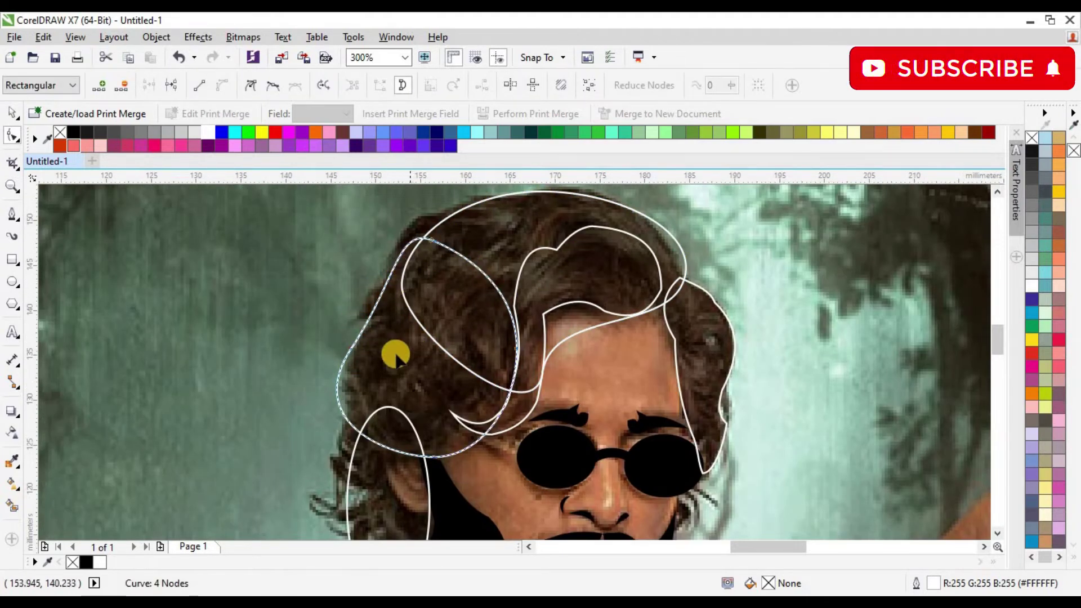
Step: Convert the ellipse beside the left ear to a curve and bend its edges to follow the hair
scroll(396, 353, down, 3)
scroll(494, 345, down, 3)
click(363, 335)
key(ctrl+q)
drag(441, 363, 441, 360)
drag(365, 325, 354, 319)
scroll(394, 331, down, 2)
scroll(437, 286, up, 1)
Step: Fill the ear-side, left-side, crown, front lock and right-side hair shapes with black
click(10, 118)
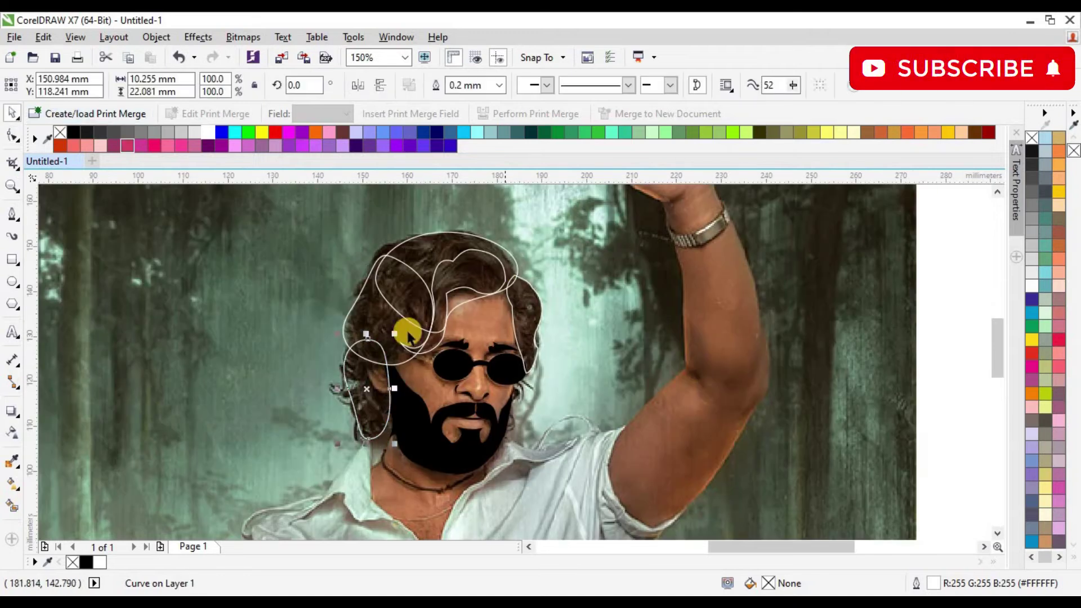
click(73, 132)
click(353, 309)
click(74, 131)
click(75, 133)
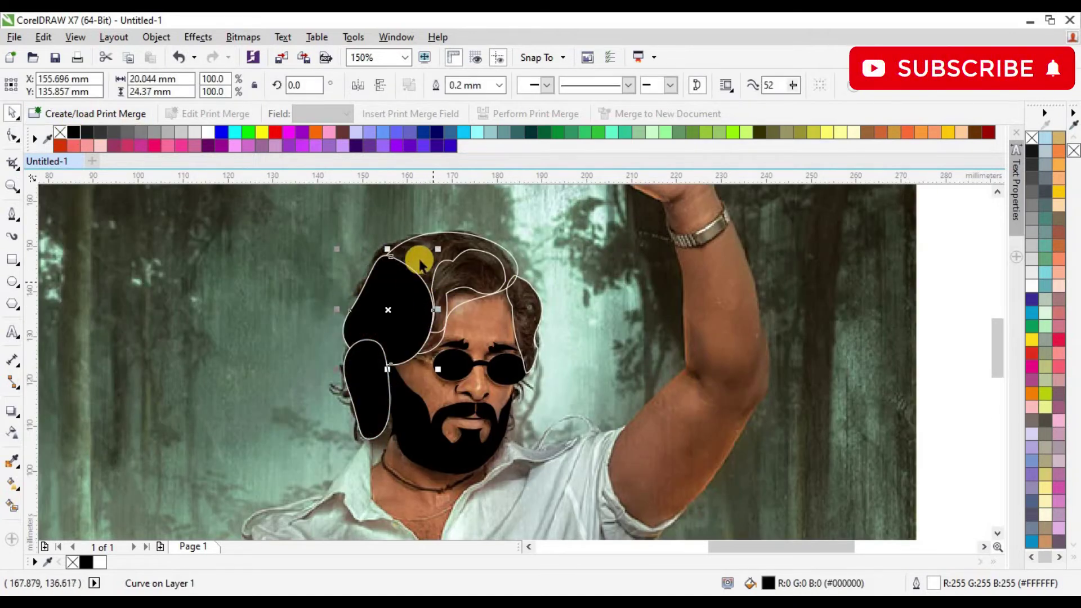
click(413, 240)
click(73, 135)
click(433, 348)
click(74, 131)
click(513, 315)
click(75, 131)
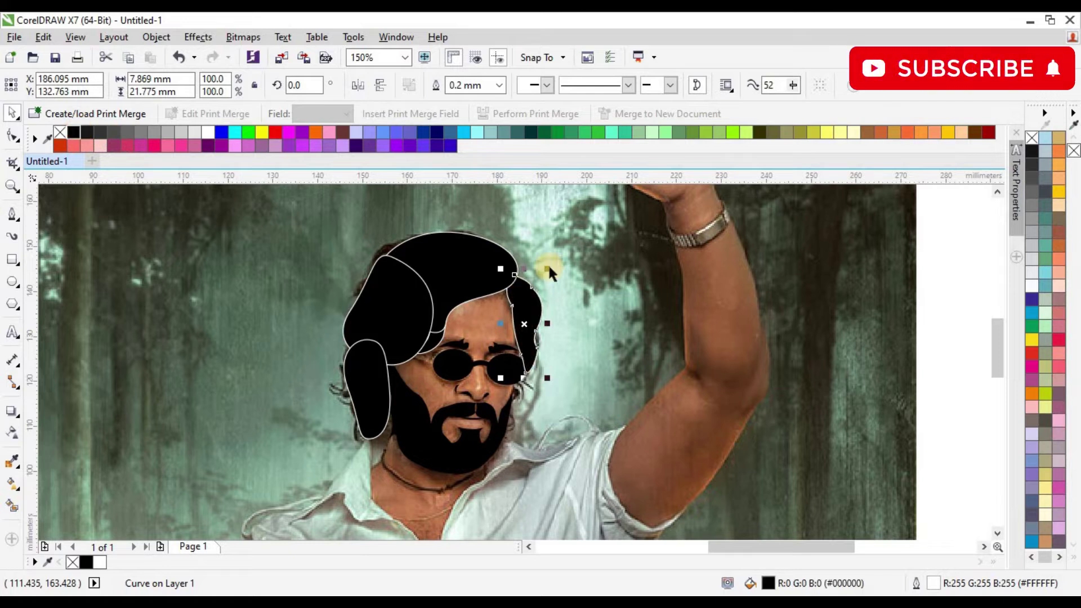
Step: Remove the outlines from all the traced hair and face shapes together
click(645, 308)
scroll(585, 365, down, 1)
scroll(489, 362, up, 1)
drag(403, 202, 740, 449)
right_click(61, 133)
click(201, 252)
Step: Rotate the front hair lock counterclockwise by about 20° so its lower strand stands clear of the side hair
scroll(480, 299, up, 1)
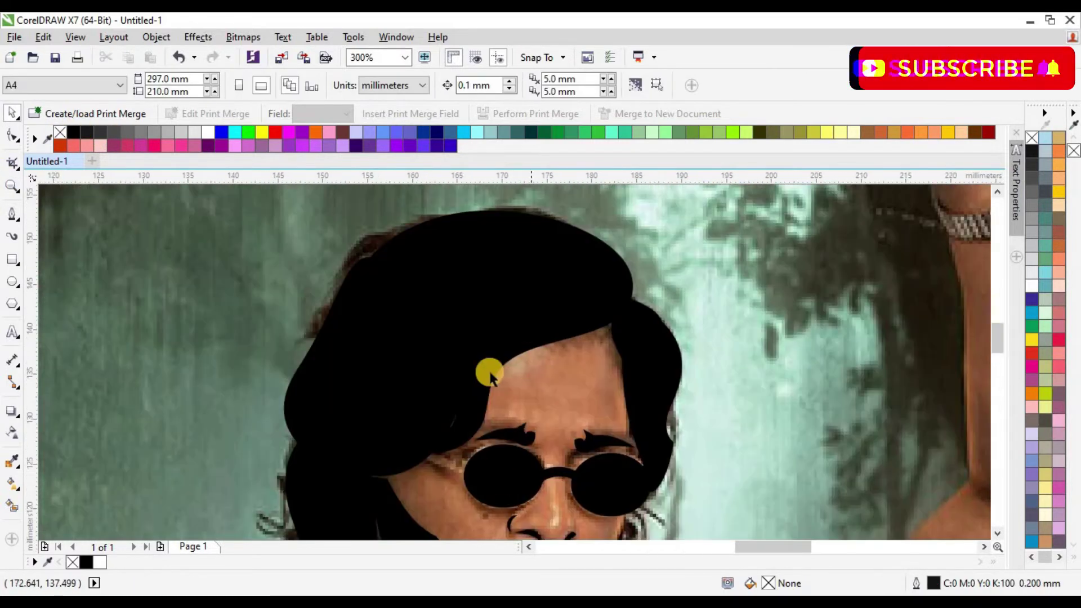
click(507, 360)
click(800, 354)
click(472, 420)
click(562, 364)
click(486, 372)
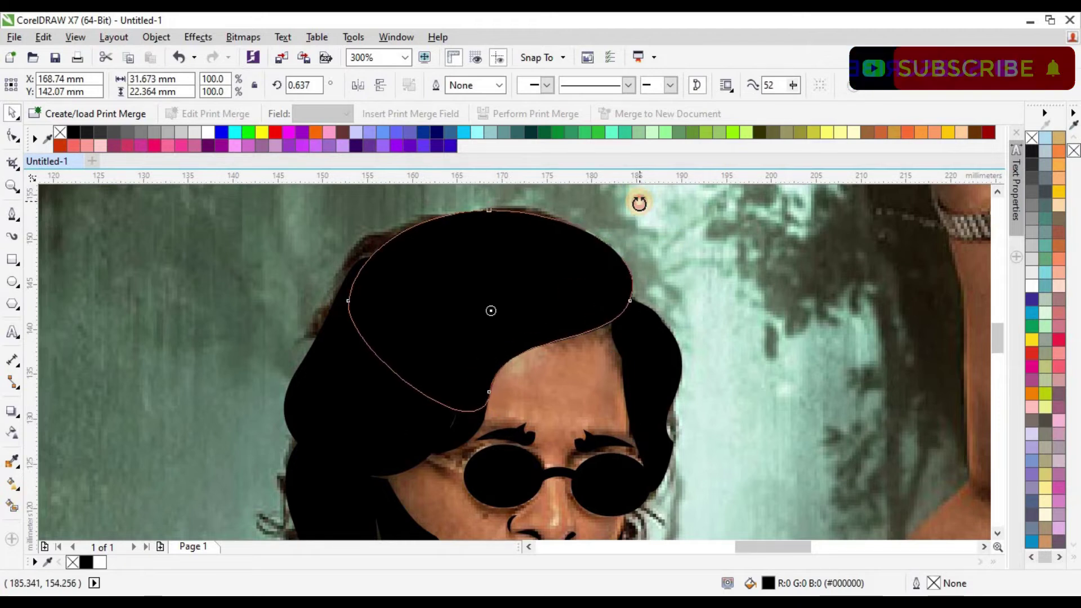
click(465, 425)
click(465, 425)
drag(613, 457, 641, 414)
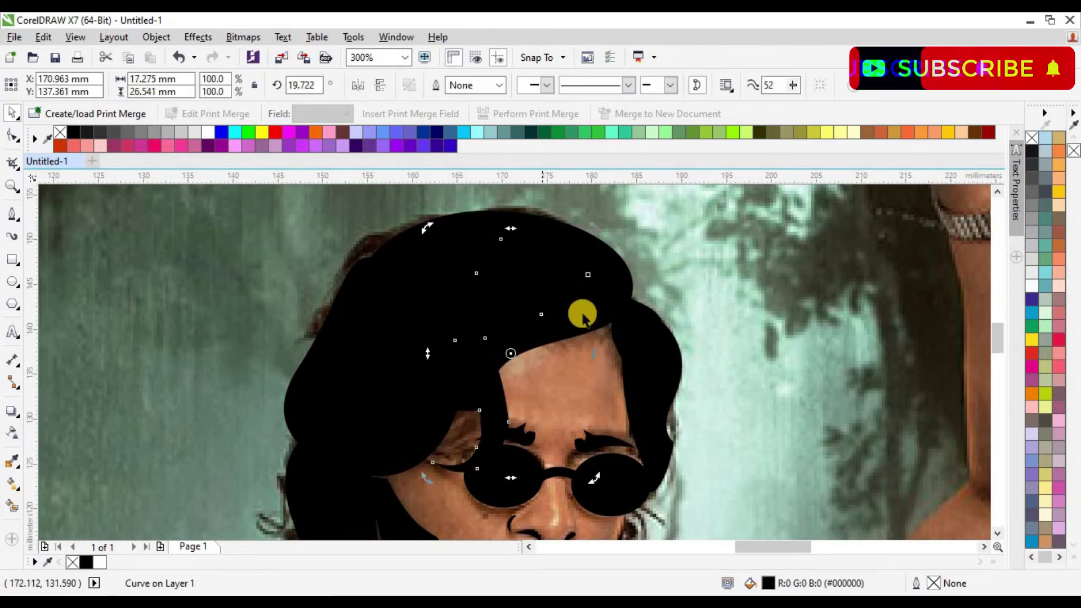
mouse_move(426, 227)
mouse_down()
mouse_move(450, 221)
mouse_move(423, 232)
mouse_up()
click(702, 410)
Step: Draw a narrow pointed triangle about 7.5 × 12.2 mm with the Pen tool in the empty area left of the head
scroll(701, 411, down, 1)
drag(996, 335, 993, 350)
scroll(556, 343, up, 1)
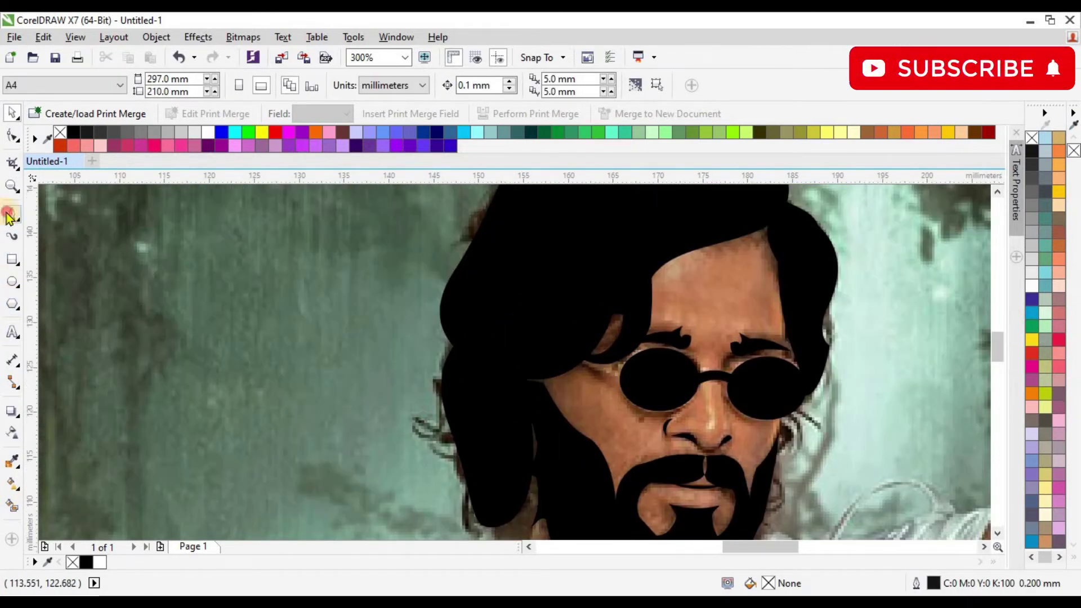
click(8, 214)
click(247, 254)
click(212, 363)
click(280, 273)
click(247, 253)
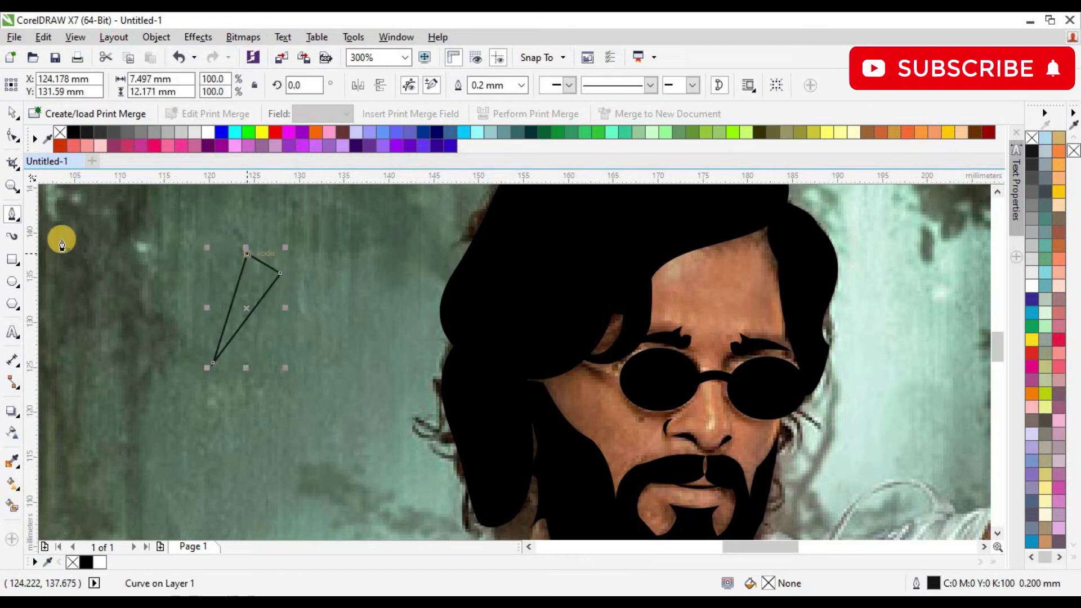
Step: Move the pointed triangle onto the lower end of the left hair as a strand and make its fill and outline black
click(13, 135)
drag(229, 296, 499, 487)
key(space)
right_click(77, 131)
click(76, 130)
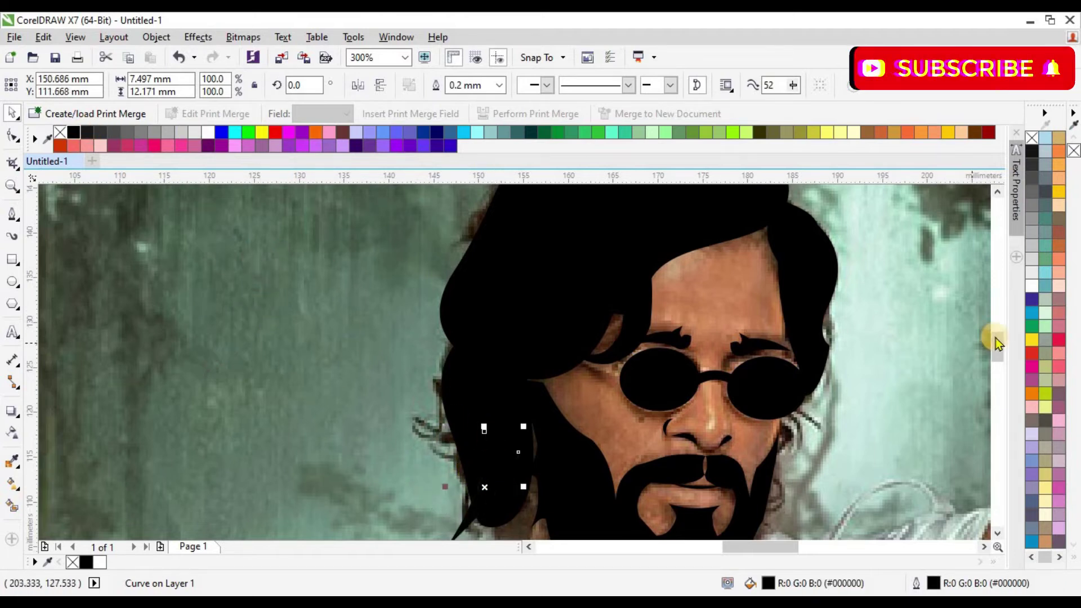
Step: Place rotated and resized copies of the pointed strand along the outer edge of the left hair beside the ear
scroll(989, 338, down, 3)
drag(482, 374, 463, 270)
click(471, 263)
drag(489, 233, 524, 331)
scroll(524, 331, down, 6)
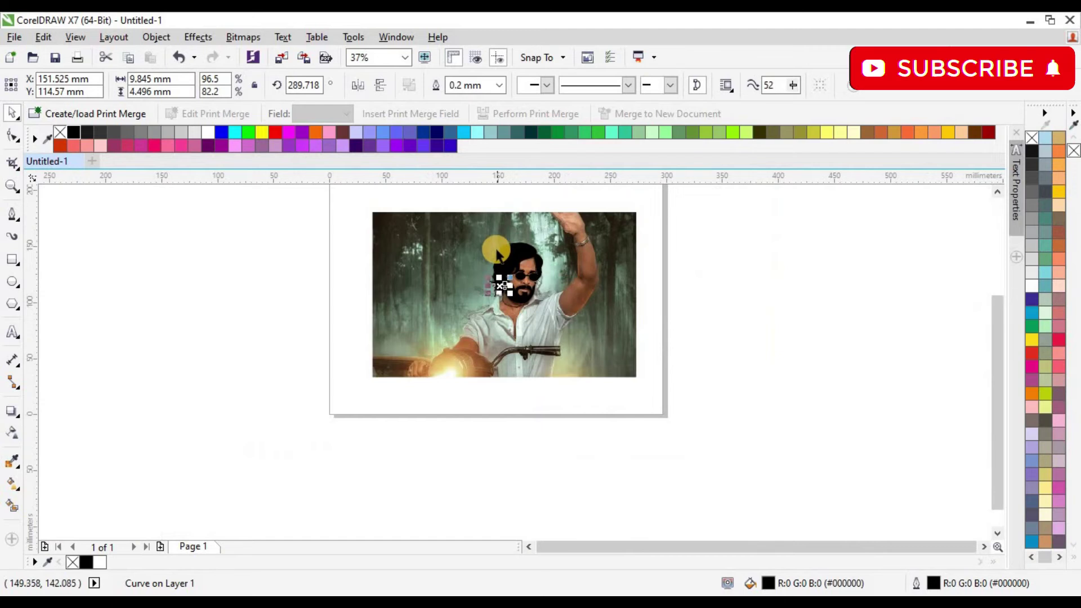
scroll(497, 251, up, 2)
scroll(531, 402, up, 1)
Step: Curve the edges of the lowest strand on the left hair so its tip sweeps outward
click(460, 446)
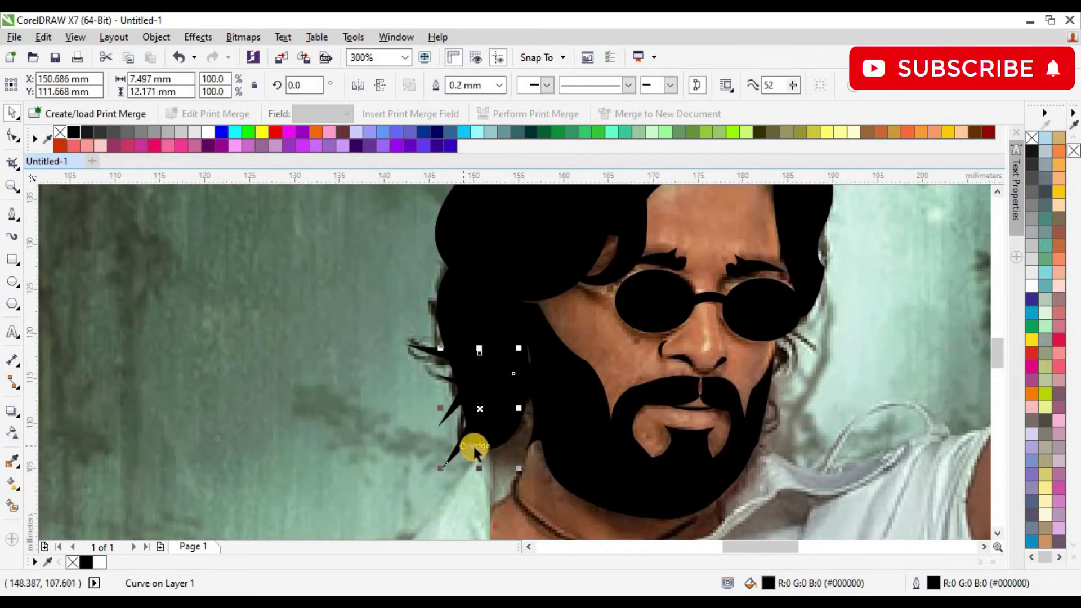
click(13, 138)
click(464, 438)
drag(475, 439, 492, 413)
scroll(492, 413, down, 2)
scroll(338, 315, down, 1)
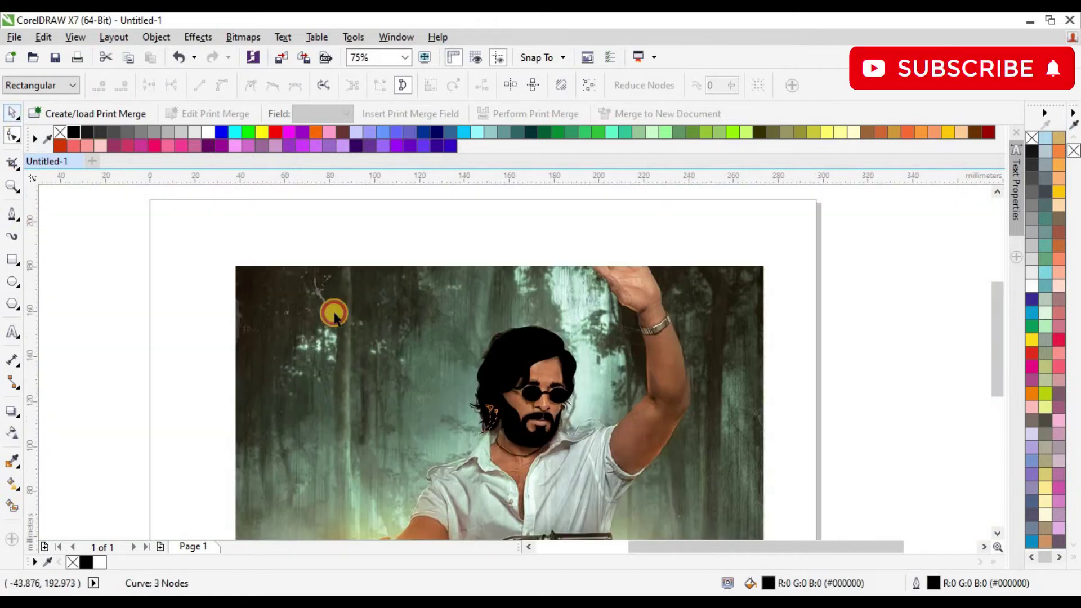
key(space)
Step: Copy the curved strand to the right side of the hair, mirror it horizontally and place it beside the right sunglass lens
scroll(338, 313, up, 2)
drag(1001, 348, 1002, 356)
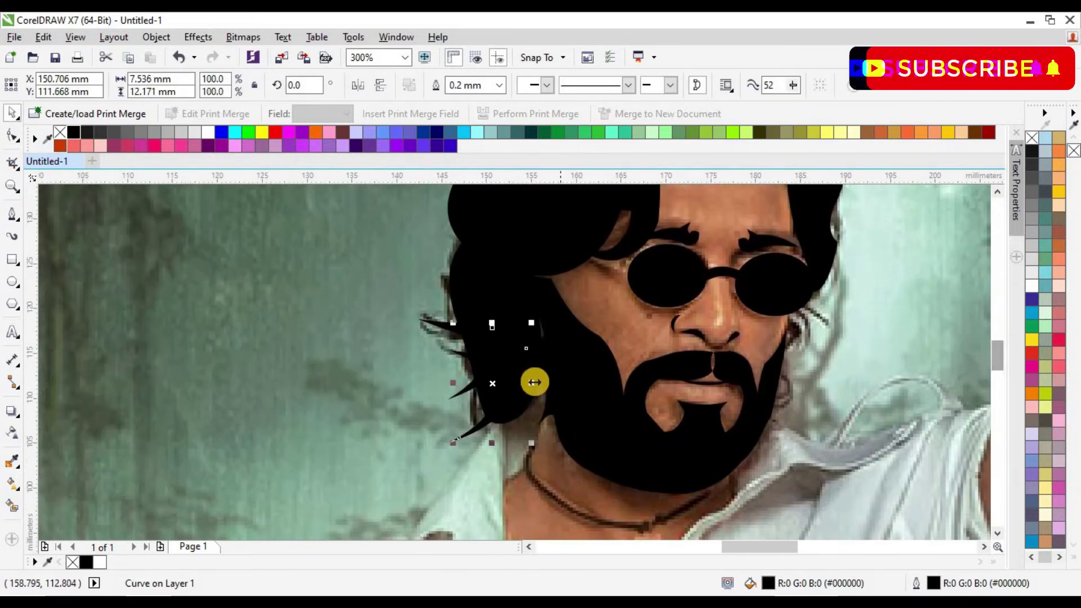
scroll(534, 391, up, 1)
scroll(485, 427, down, 1)
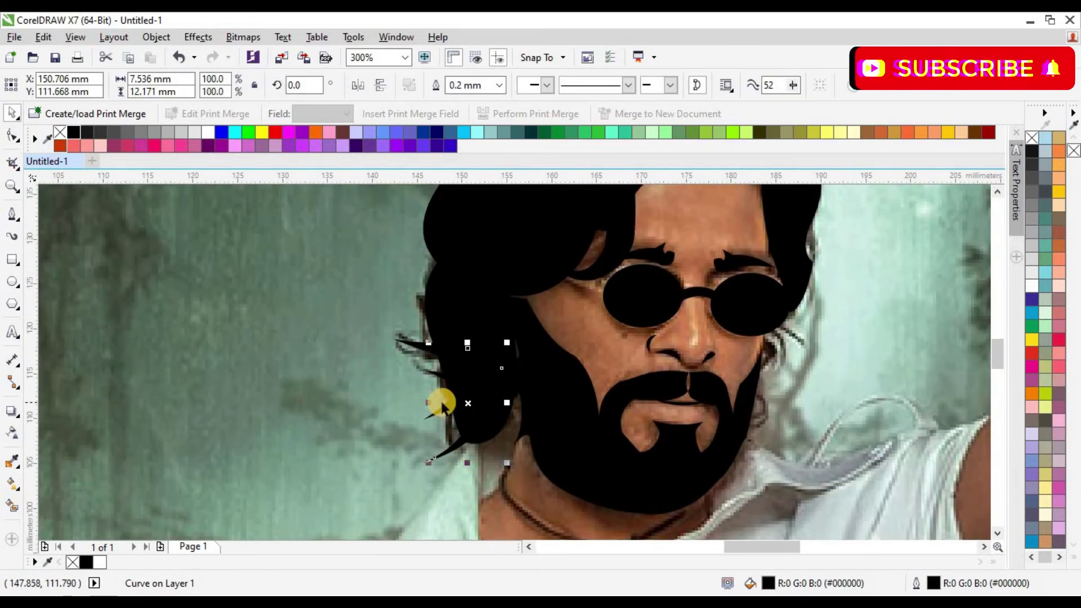
scroll(507, 327, down, 1)
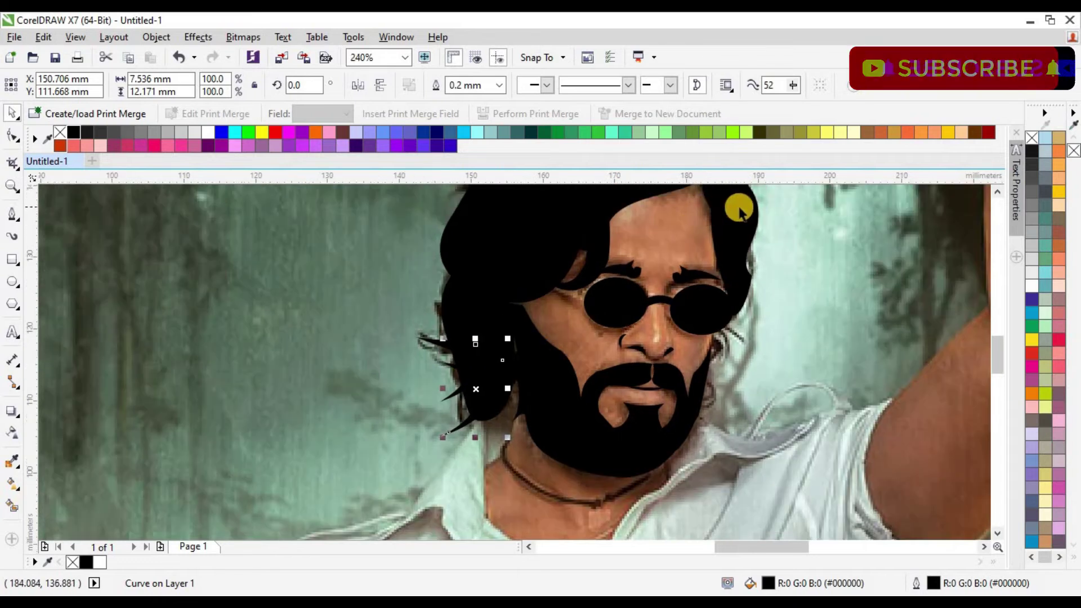
scroll(739, 211, down, 3)
drag(605, 313, 750, 250)
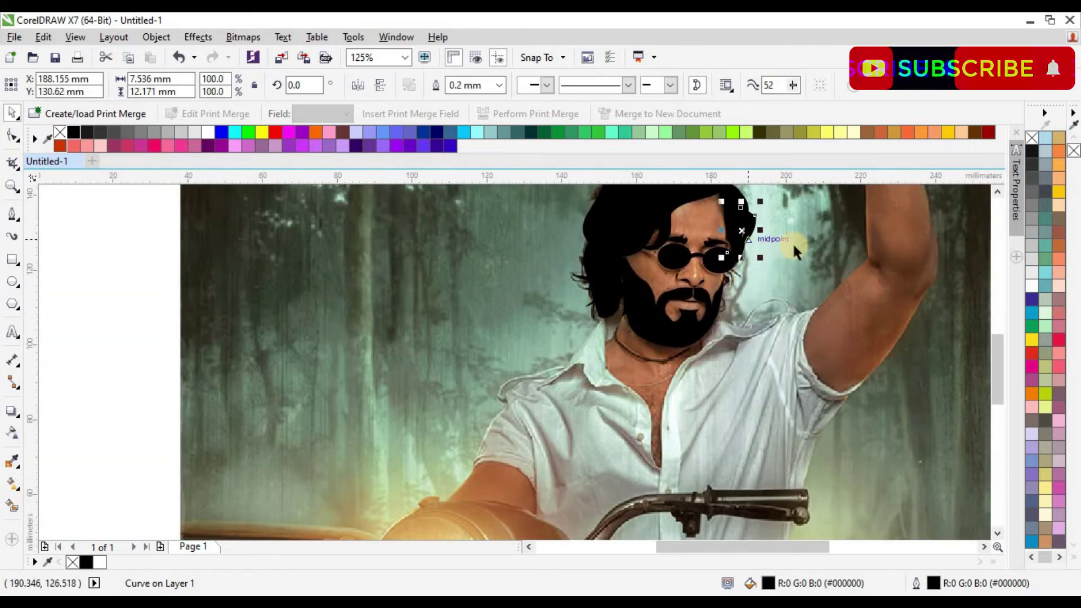
scroll(771, 254, up, 6)
click(358, 89)
drag(724, 388, 718, 367)
scroll(724, 332, down, 1)
scroll(732, 396, down, 6)
scroll(717, 358, up, 6)
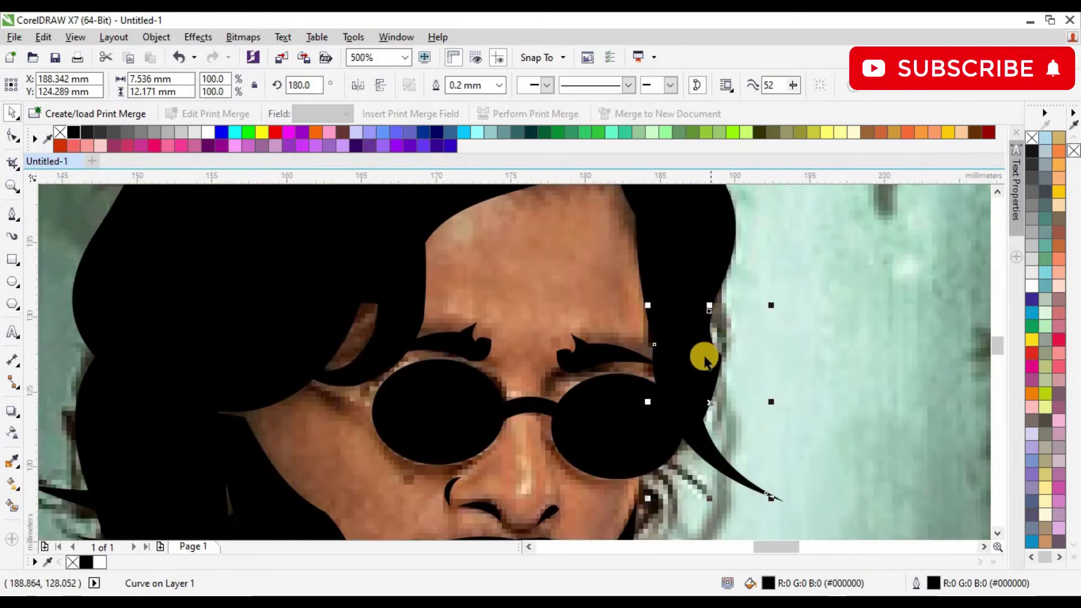
Step: Rotate the right-hand strand to about 160.7° and scale it to about 3.9 × 10.1 mm against the hair's edge
drag(779, 311, 785, 317)
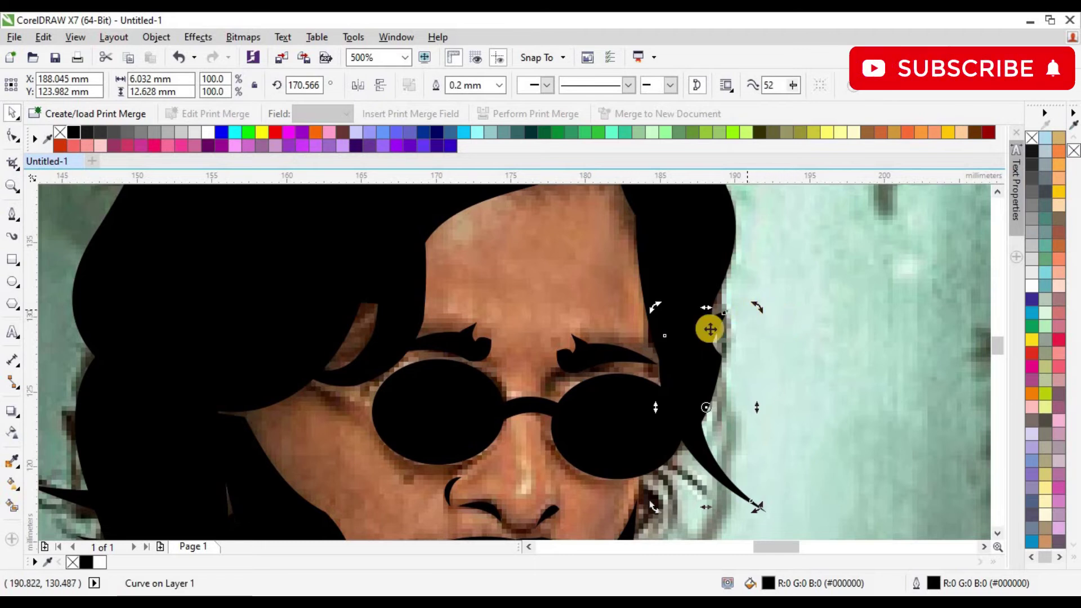
drag(691, 346, 691, 323)
drag(758, 289, 746, 325)
click(694, 353)
scroll(729, 338, down, 2)
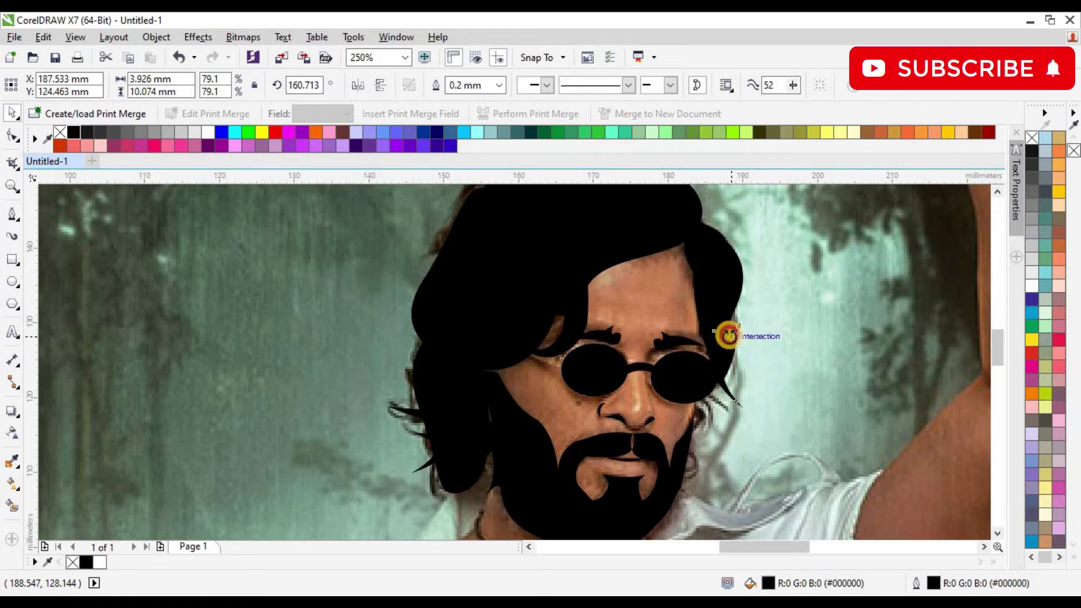
Step: Add a second pointed strand higher on the right hair edge, rotated to flick outward beside the eyebrow
scroll(729, 336, up, 2)
key(F10)
click(716, 340)
drag(713, 333, 674, 305)
right_click(724, 278)
click(726, 277)
click(707, 268)
drag(798, 243, 817, 249)
drag(643, 230, 698, 257)
click(756, 315)
click(738, 319)
Step: Refine the curve of the upper right-hand strand so it blends into the hair's edge
click(11, 135)
drag(742, 319, 729, 320)
click(752, 318)
click(11, 113)
key(Escape)
Step: Trace the outer and lower edges of the left shirt collar with straight Pen segments, starting just below the hair
scroll(694, 358, down, 3)
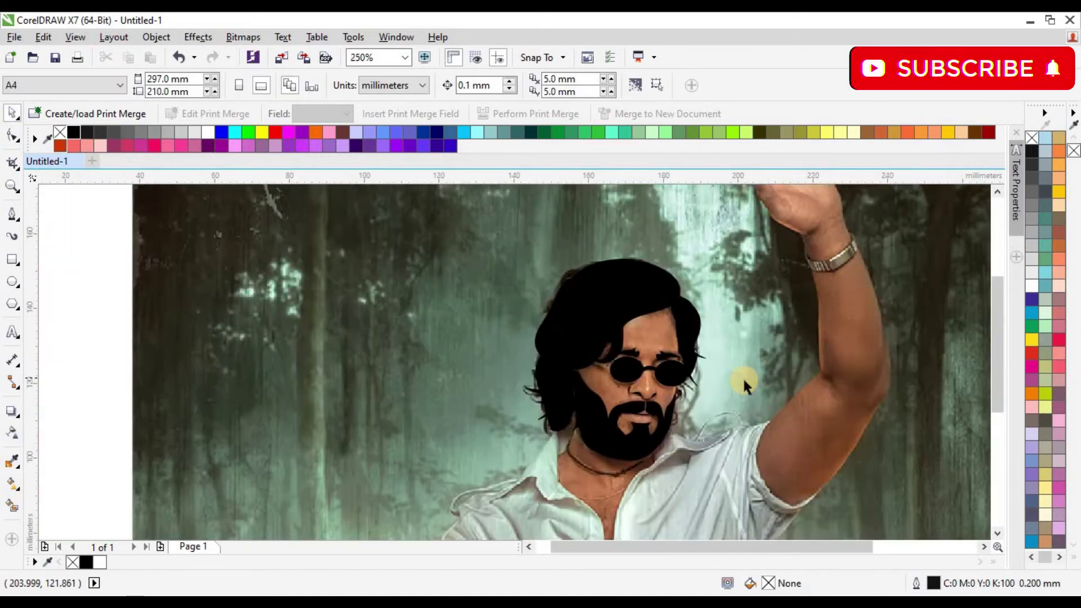
drag(1000, 332, 1001, 354)
scroll(586, 244, up, 1)
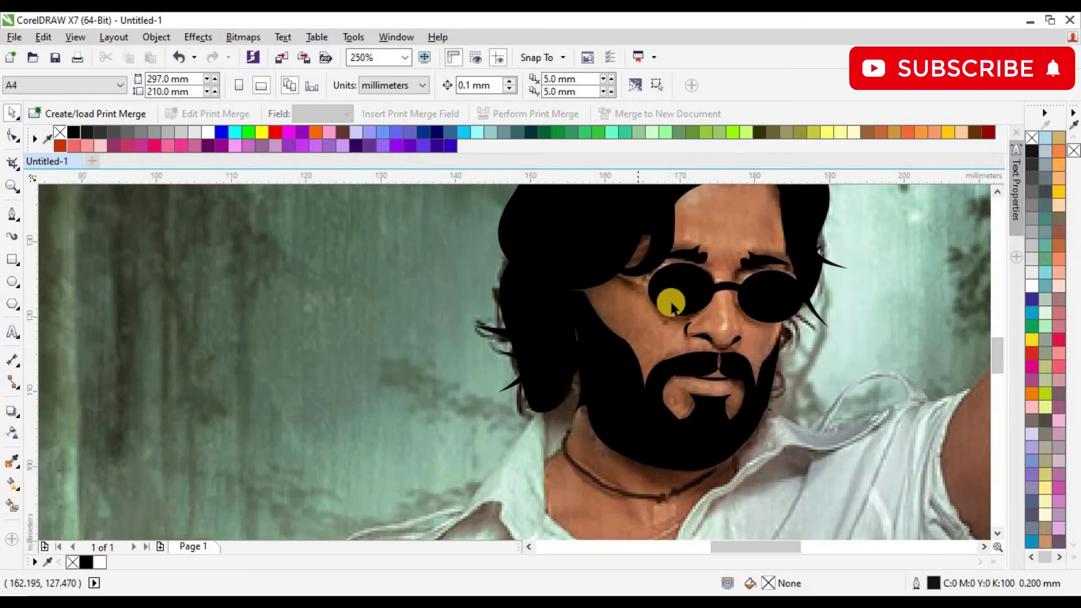
scroll(686, 332, down, 2)
scroll(675, 344, up, 1)
scroll(731, 366, down, 2)
scroll(613, 284, up, 1)
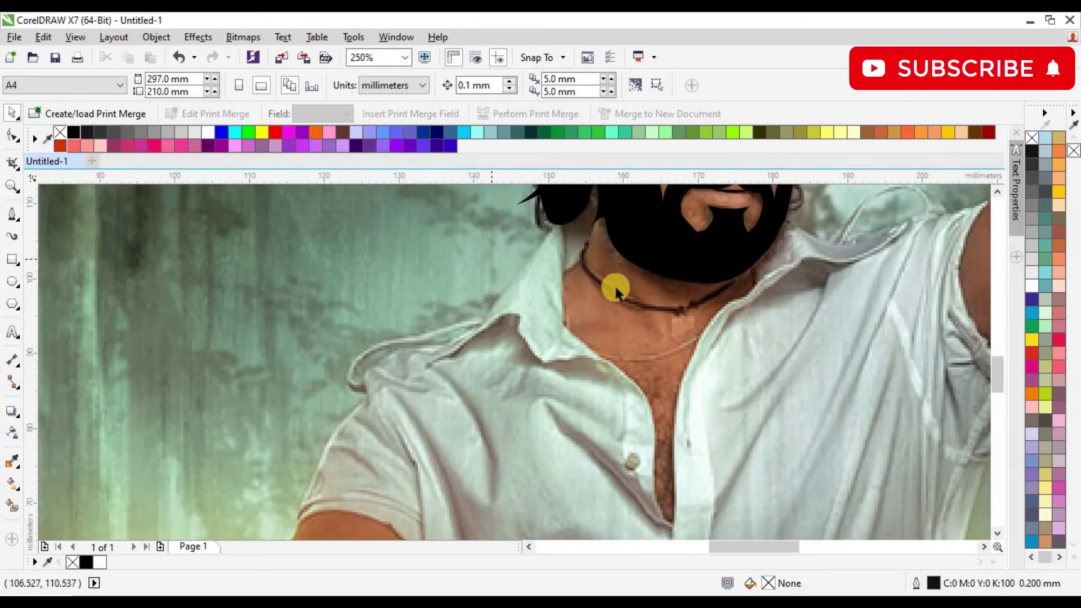
click(11, 217)
click(552, 230)
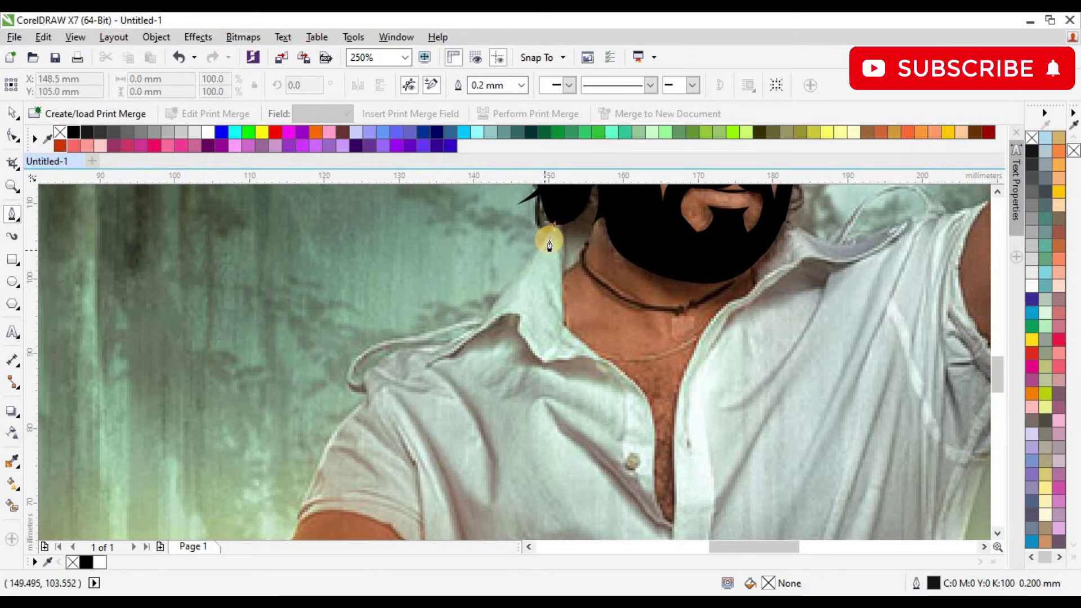
scroll(550, 229, up, 3)
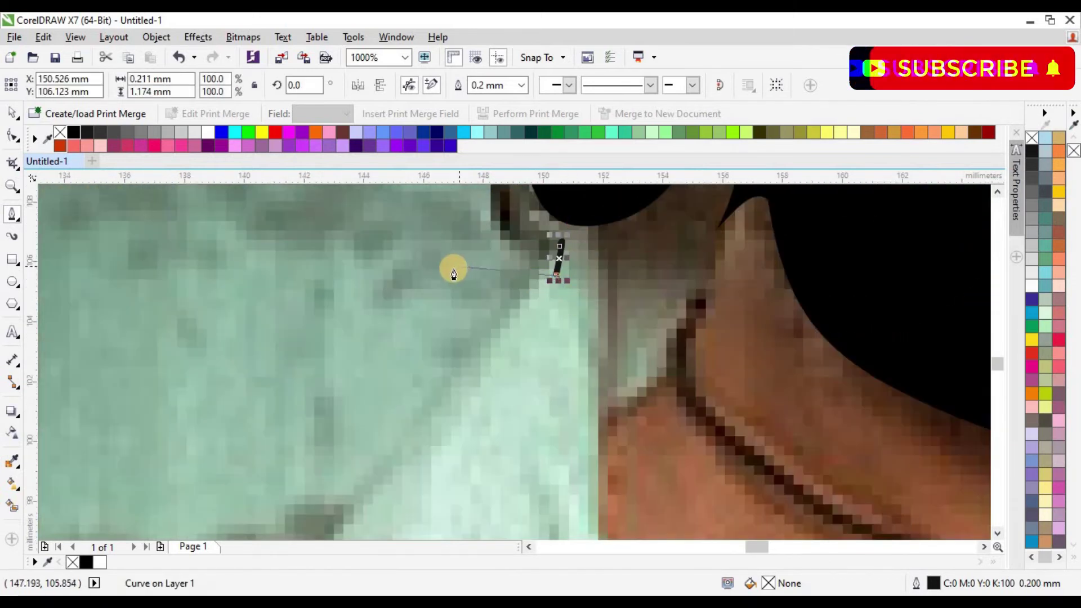
scroll(390, 470, down, 3)
scroll(346, 531, down, 2)
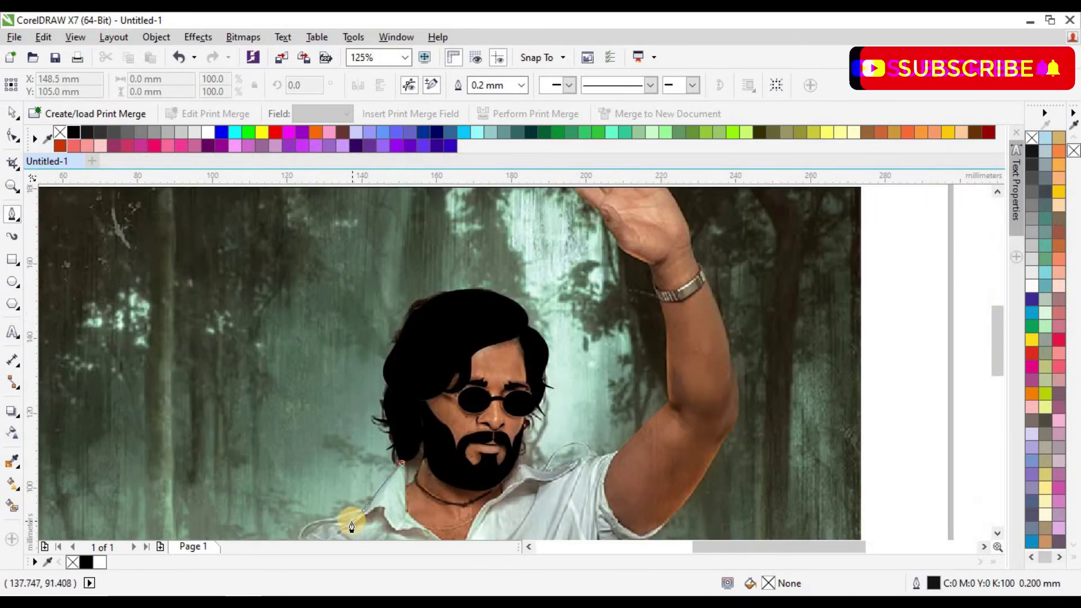
click(338, 533)
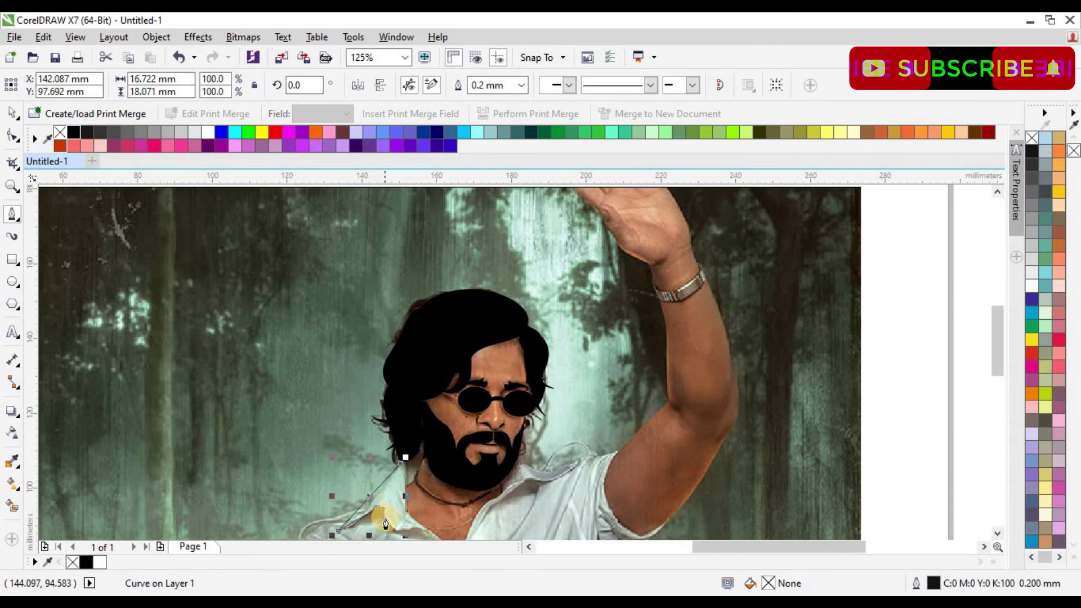
click(410, 528)
click(439, 539)
scroll(435, 511, up, 2)
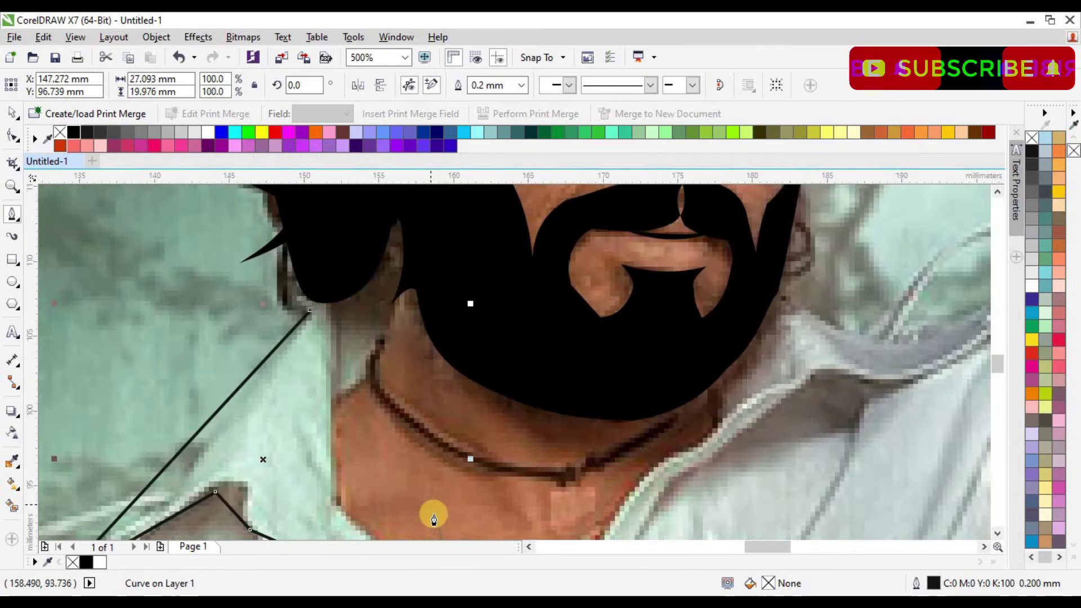
Step: Continue the collar outline down the shirt opening and back up along the neck, closing it at its starting point
scroll(436, 509, down, 1)
drag(997, 359, 997, 375)
click(470, 485)
click(469, 398)
click(382, 349)
click(372, 255)
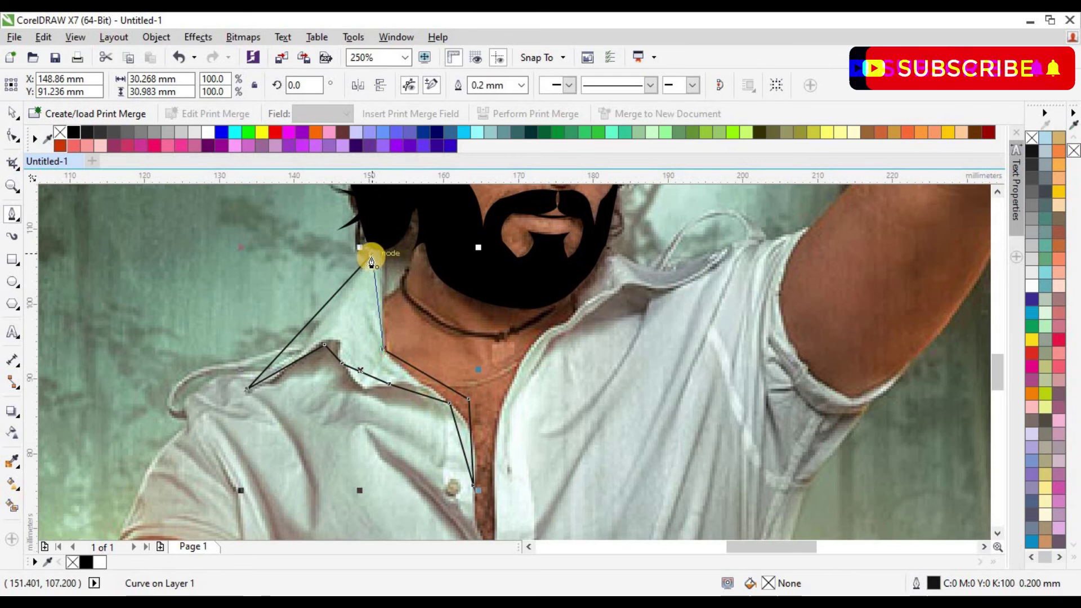
Step: Convert the collar outline's segments to curves and bend them to follow the photo's collar and shirt opening
click(24, 141)
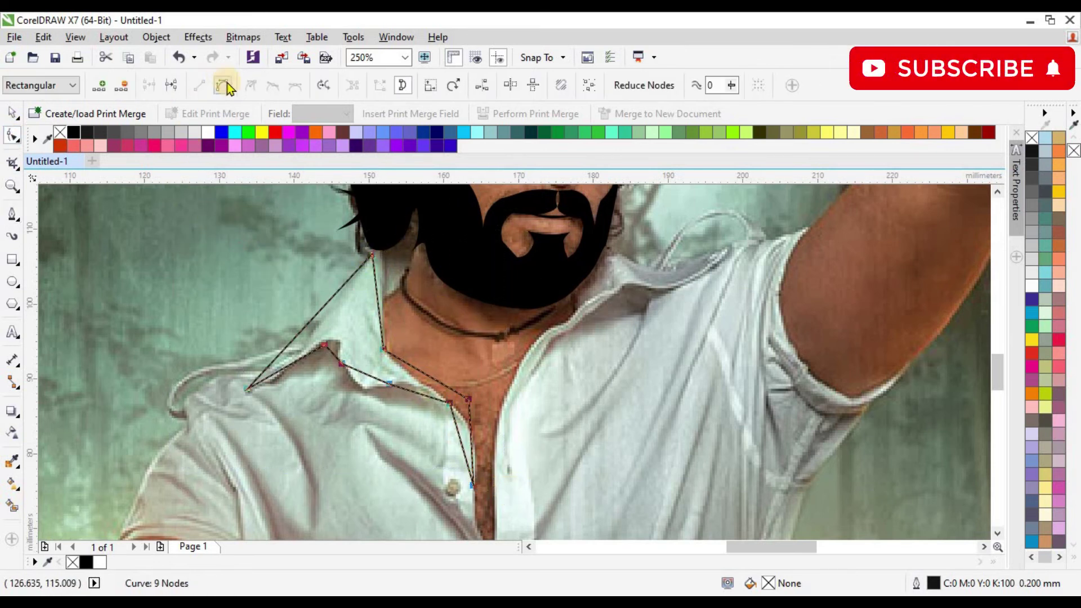
drag(308, 321, 425, 386)
drag(460, 436, 475, 428)
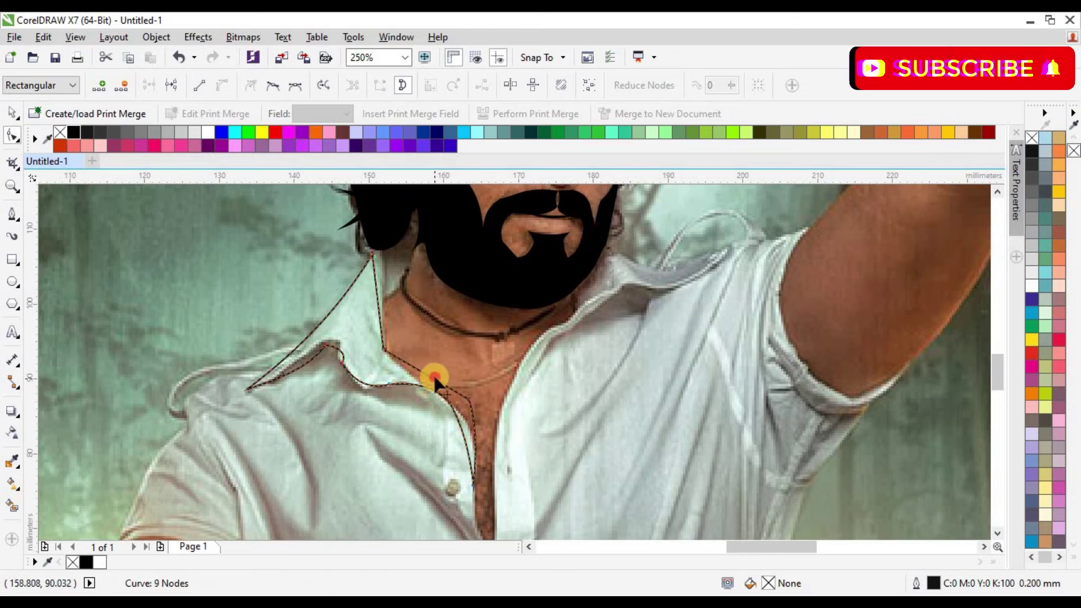
Step: Fill the left collar shape with black and remove its outline
scroll(394, 322, down, 2)
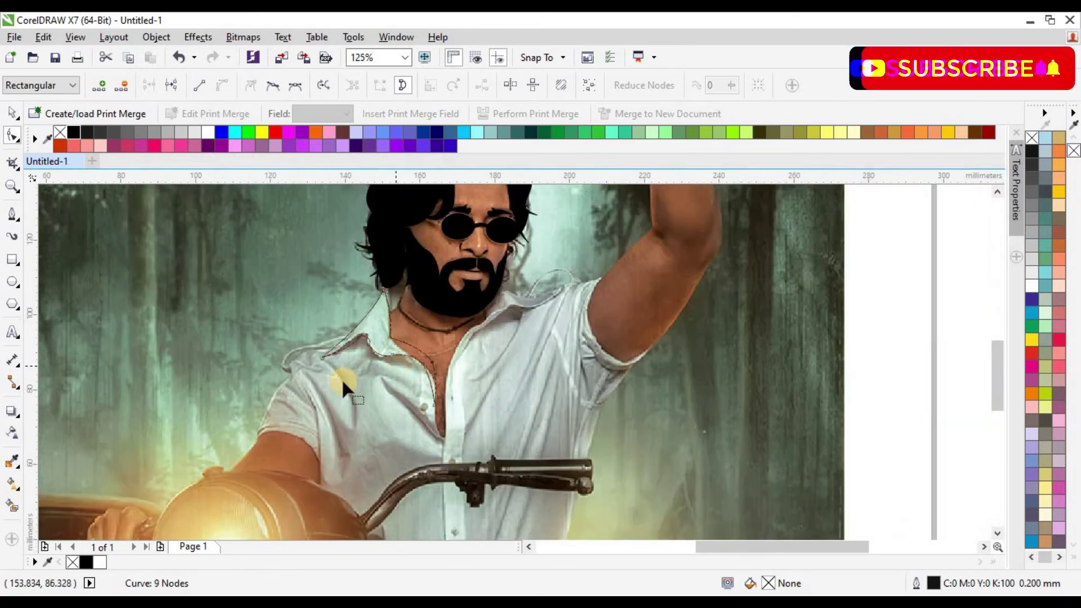
click(13, 112)
click(74, 132)
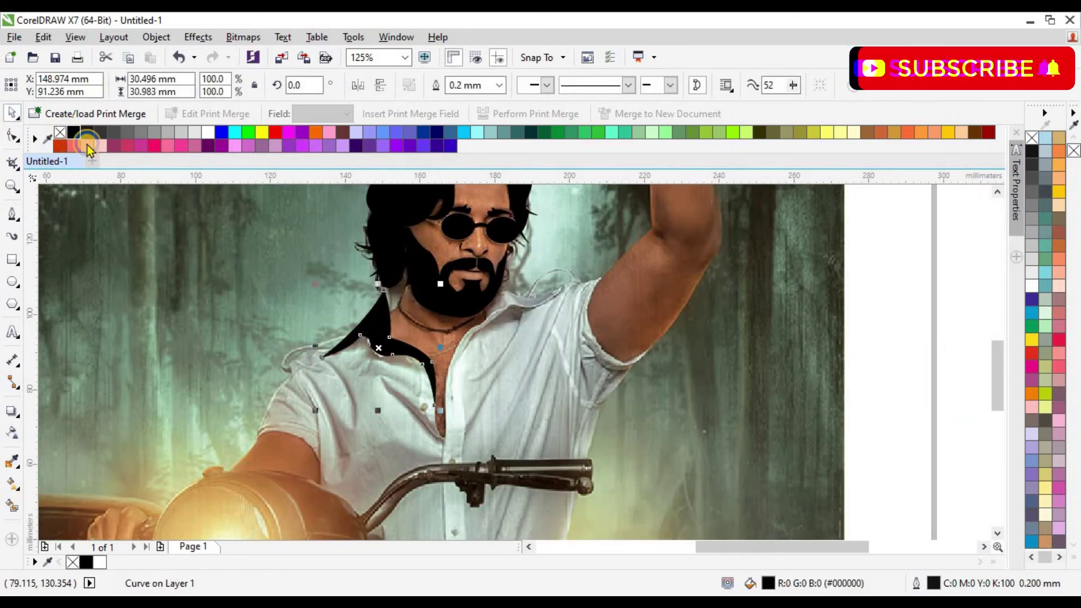
right_click(60, 132)
Step: Shift the black collar slightly toward the shirt's centre, then copy it to the right side and mirror the copy horizontally
drag(399, 337, 386, 325)
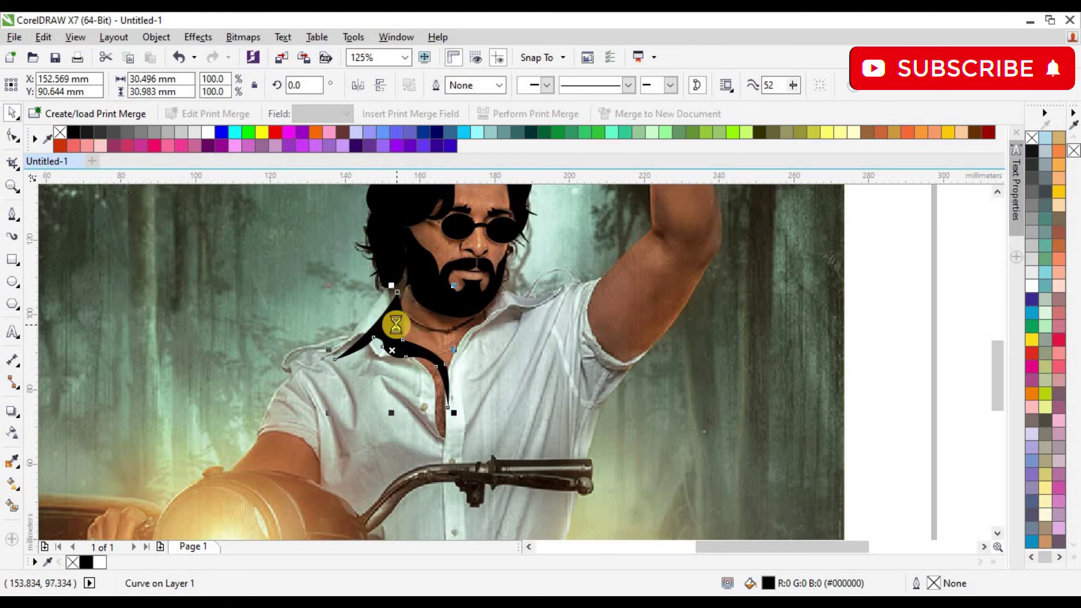
drag(397, 325, 541, 334)
click(357, 87)
click(382, 87)
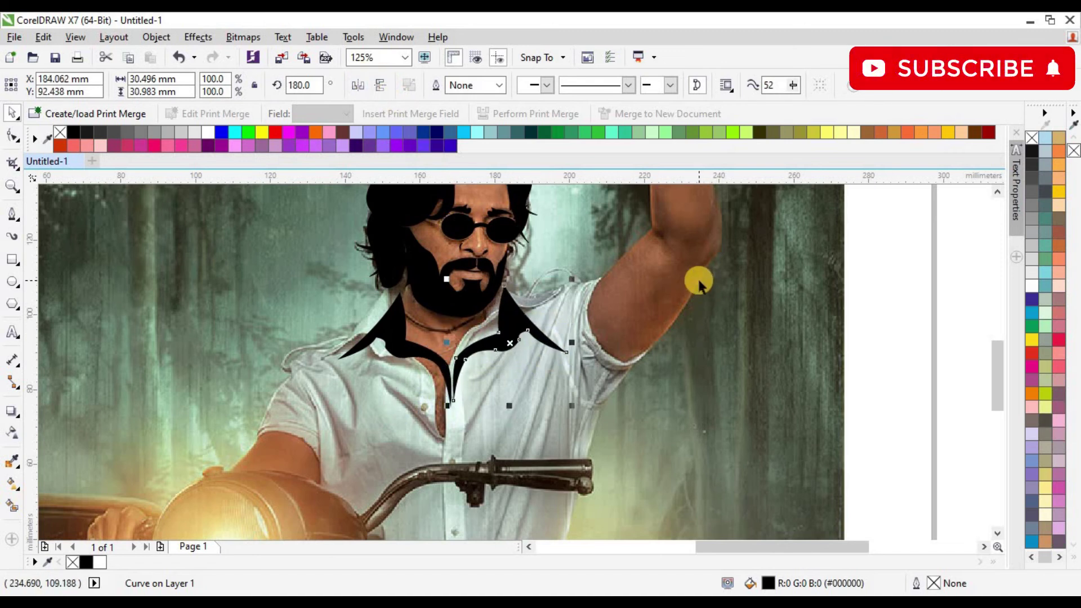
Step: Nudge the mirrored collar half left to about X 182.96 mm and the original half up to about Y 91.04 mm
key(Left)
key(Left)
key(Left)
key(Left)
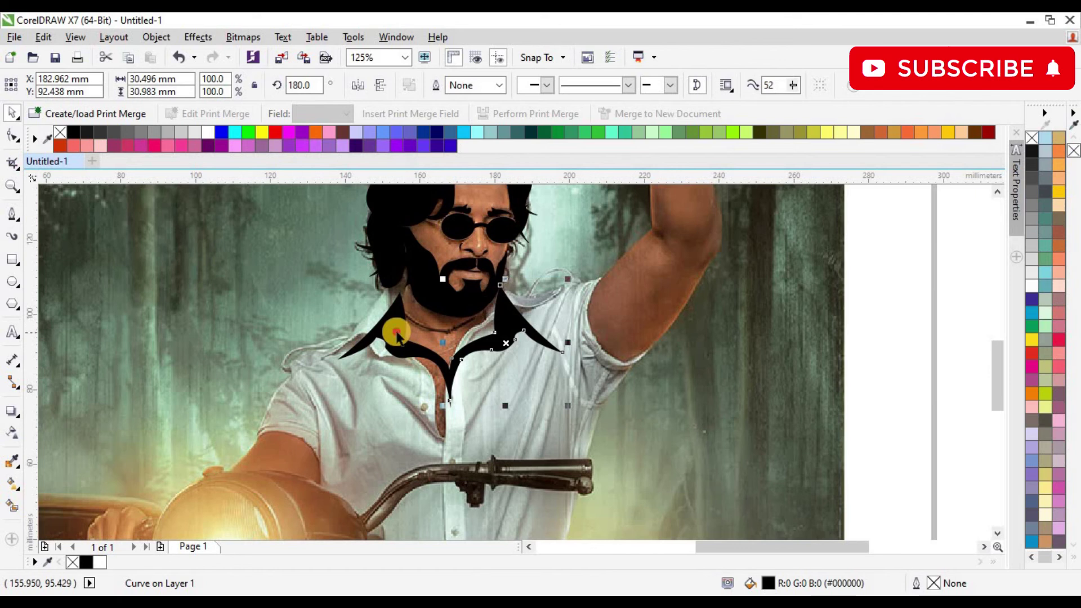
click(397, 312)
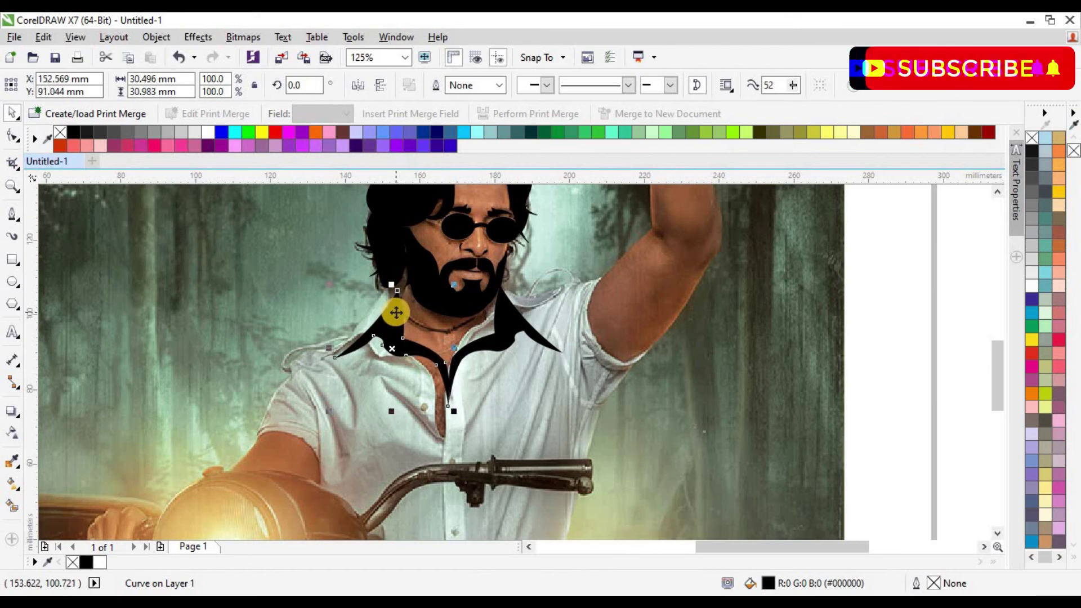
click(366, 397)
Step: Draw a thin closed stroke about 22.5 × 17 mm with the Pen tool, sloping down along the left shoulder
click(12, 214)
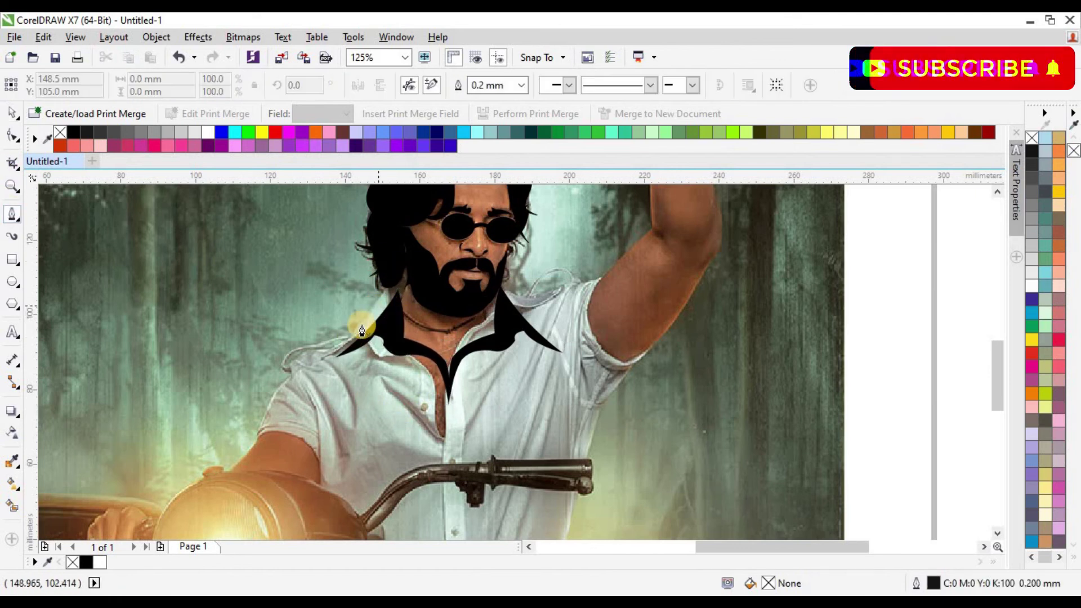
click(274, 392)
click(357, 329)
scroll(349, 334, up, 2)
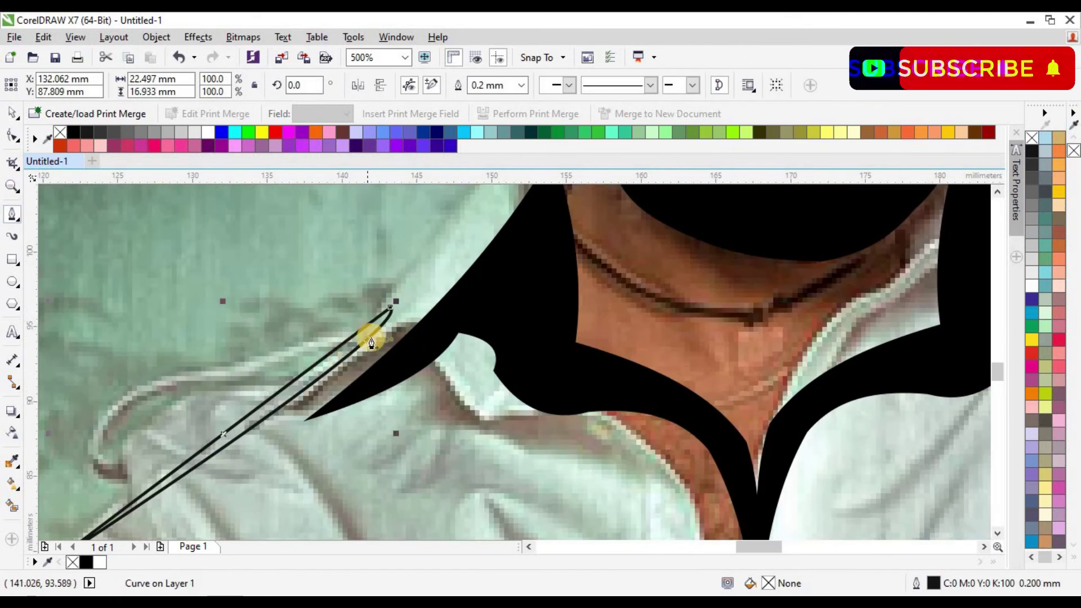
scroll(326, 366, down, 1)
Step: Convert the left shoulder stroke's segments to curves and bend it into a slim tapered shape running out from the collar
click(10, 114)
click(12, 136)
drag(288, 388, 281, 379)
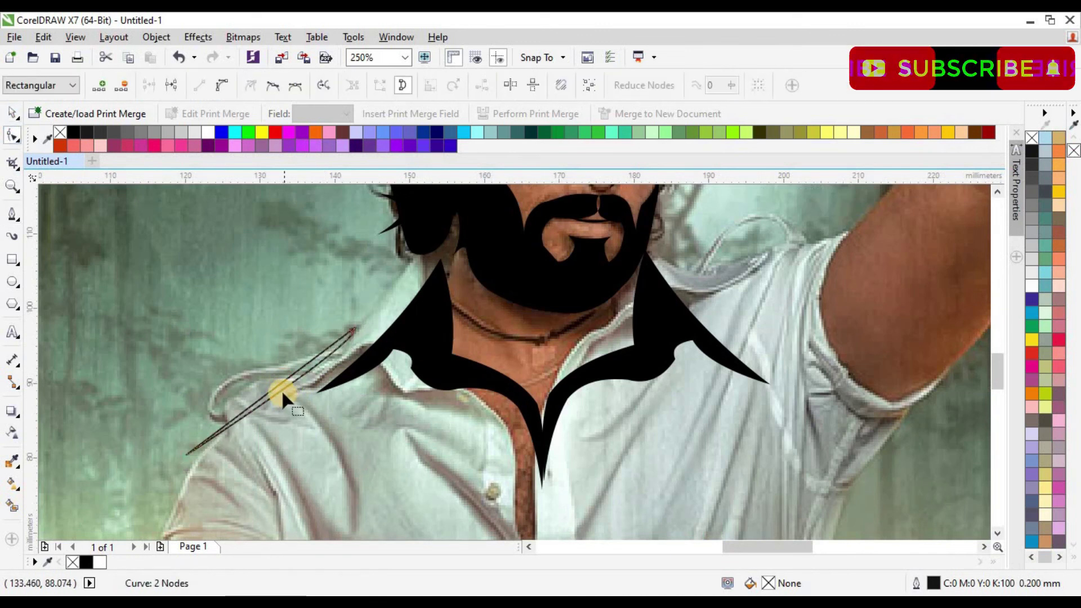
click(244, 303)
drag(383, 491, 384, 494)
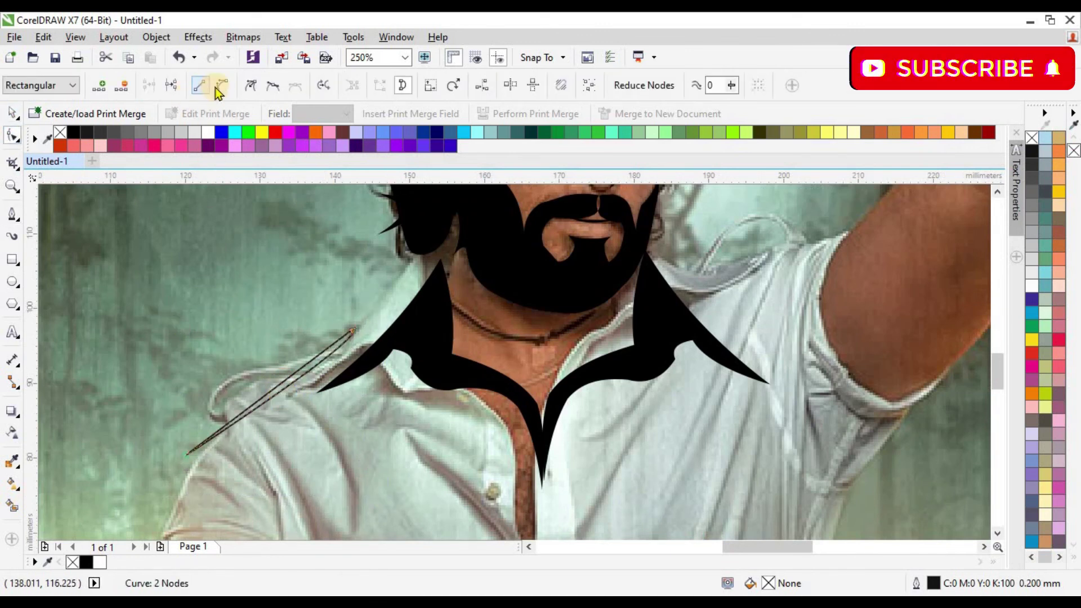
click(265, 389)
drag(273, 398, 271, 387)
Step: Fill the left shoulder stroke with black and remove its outline
click(12, 115)
click(296, 389)
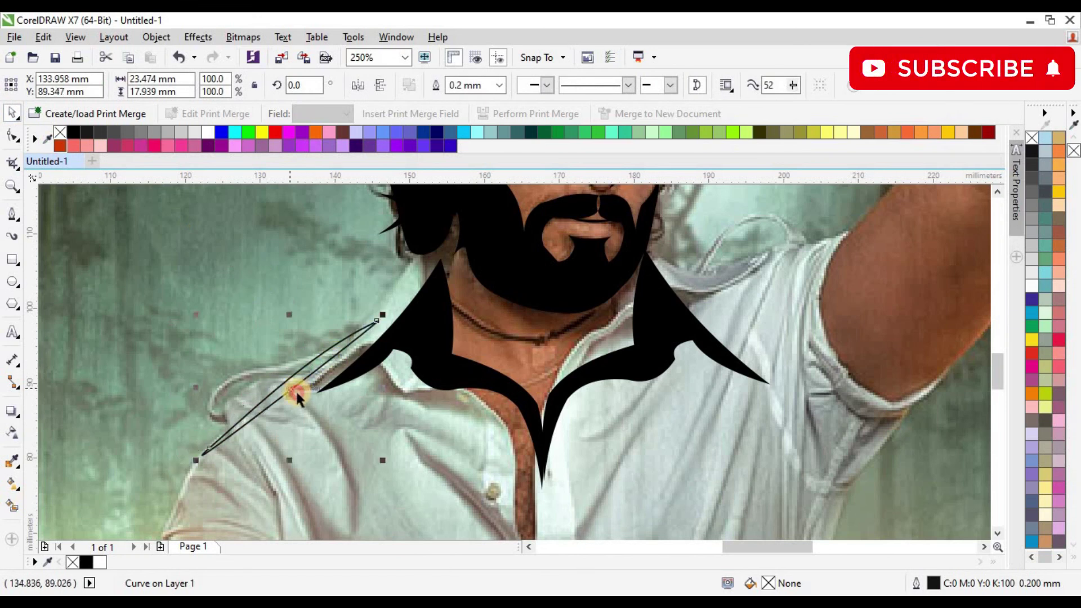
click(77, 132)
right_click(62, 132)
Step: Copy the shoulder stroke to the right side, mirror it horizontally and scale it to 75.7% beside the right collar
scroll(301, 315, down, 2)
scroll(341, 368, up, 1)
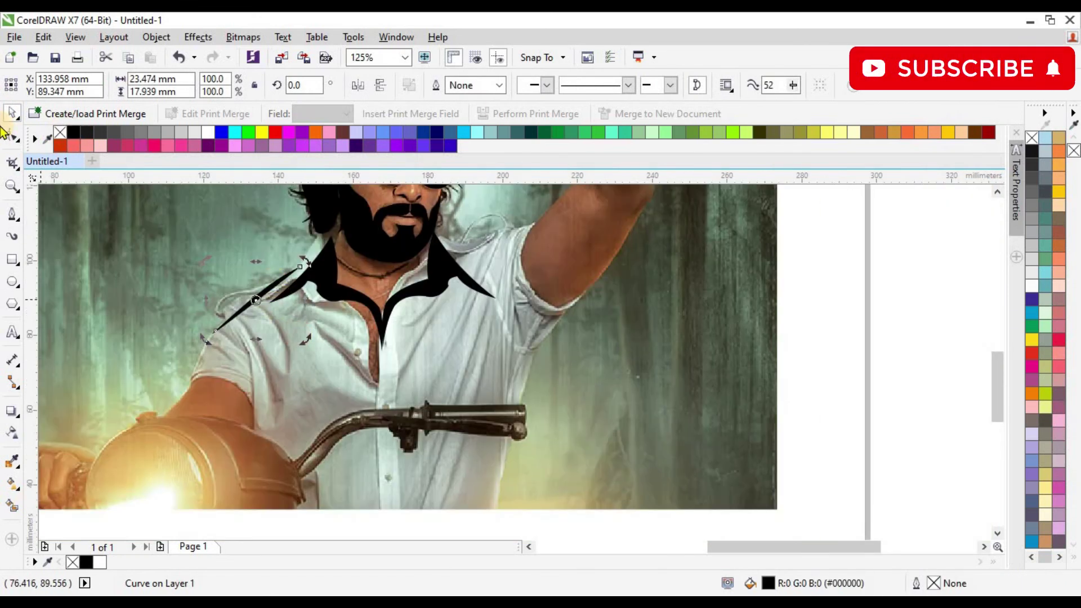
drag(272, 282, 487, 269)
drag(530, 308, 518, 292)
drag(440, 237, 440, 237)
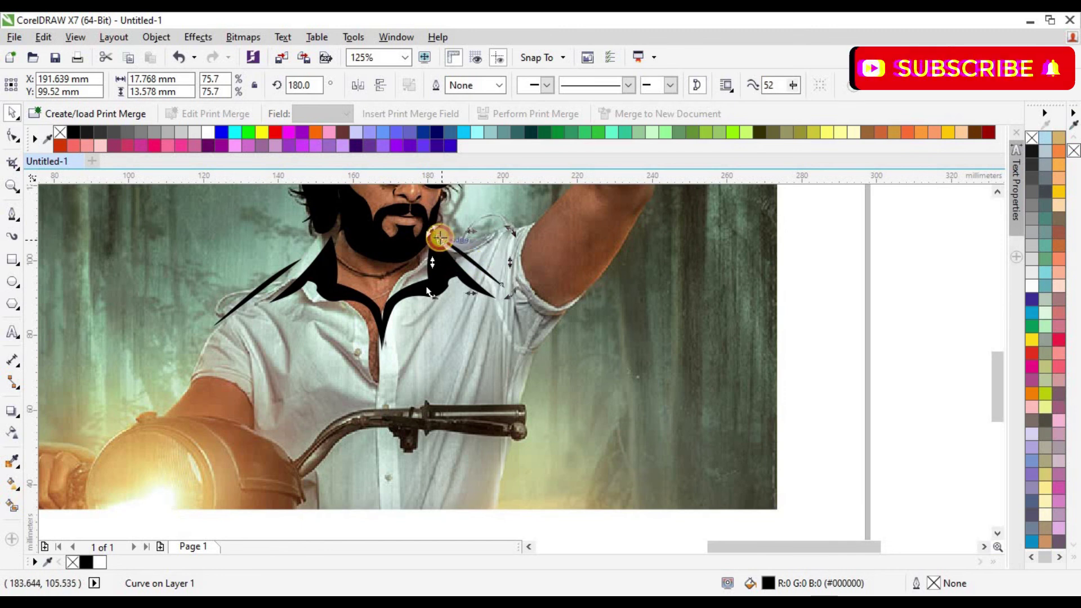
Step: Rotate the right shoulder stroke to about 203.4° so it slopes gently outward from the collar along the shoulder
key(F10)
click(5, 115)
click(470, 256)
drag(509, 225, 524, 280)
click(12, 116)
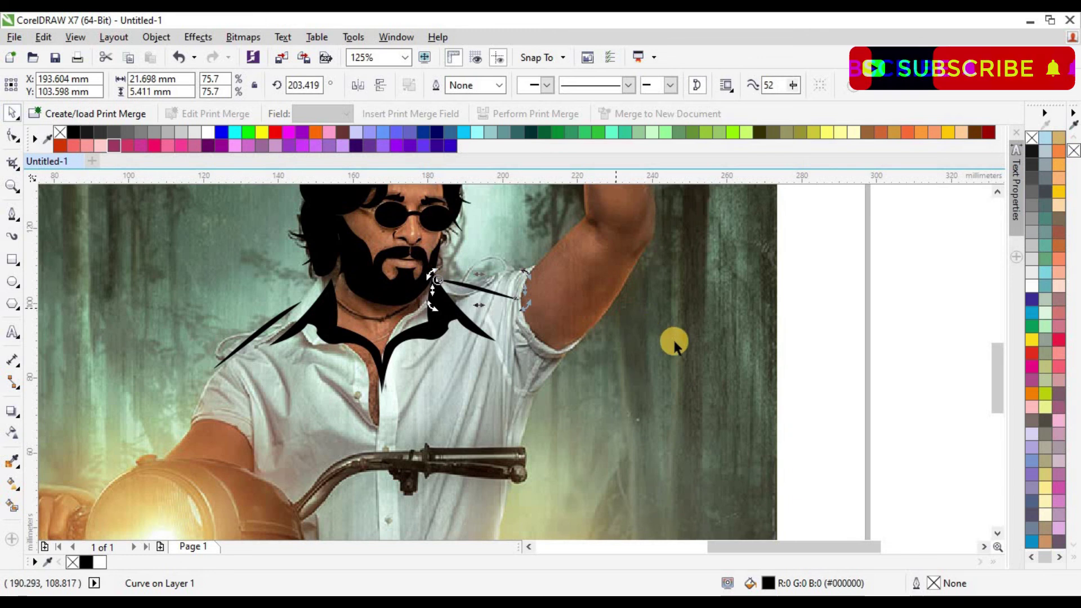
Step: Unlock the background photo and delete it, keeping only the black vector shapes
right_click(673, 279)
click(705, 289)
click(687, 304)
key(Delete)
Step: Examine the finished black portrait on the blank page, checking the hair, face, collar and shoulder strokes
scroll(494, 294, down, 3)
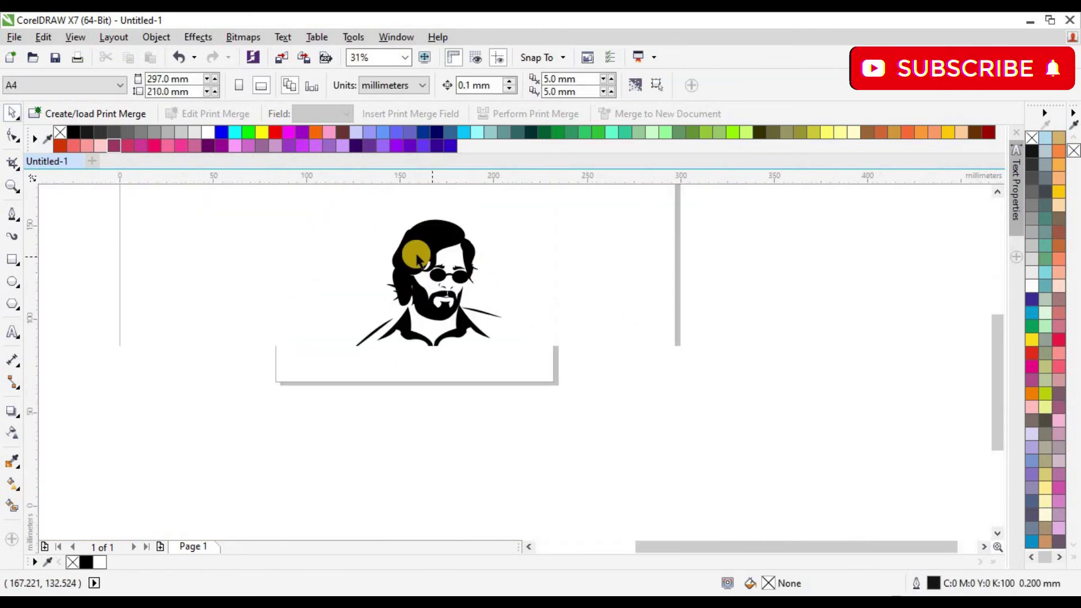
drag(589, 393, 599, 411)
scroll(483, 301, up, 2)
scroll(386, 278, up, 2)
scroll(343, 248, down, 3)
scroll(595, 399, up, 2)
click(596, 399)
scroll(595, 397, down, 1)
mouse_move(994, 345)
mouse_down()
mouse_move(994, 373)
mouse_move(1002, 355)
mouse_up()
scroll(481, 360, up, 1)
scroll(504, 374, down, 1)
scroll(504, 374, up, 1)
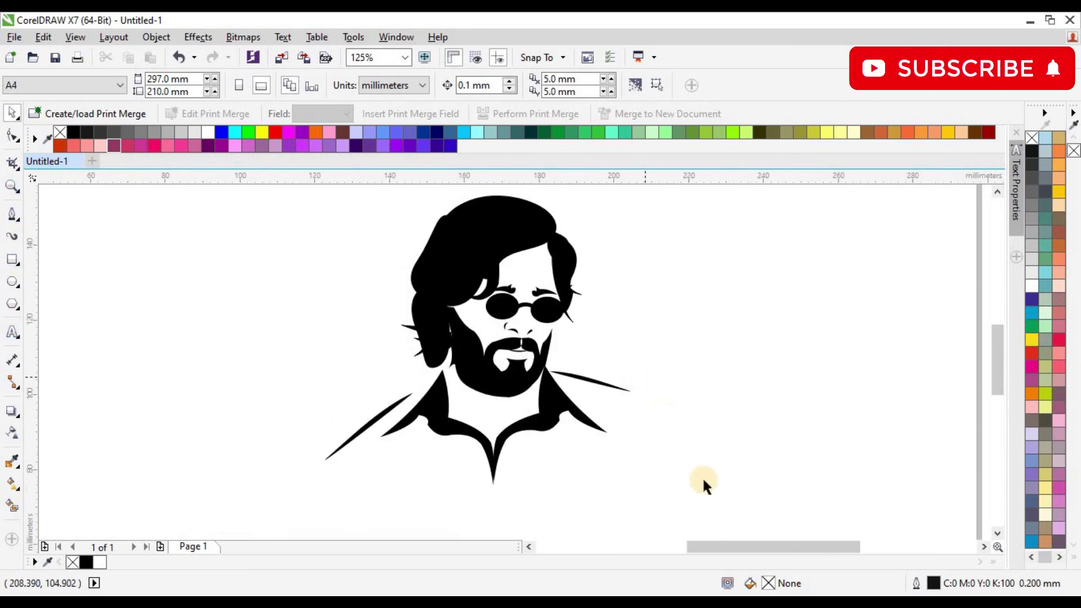